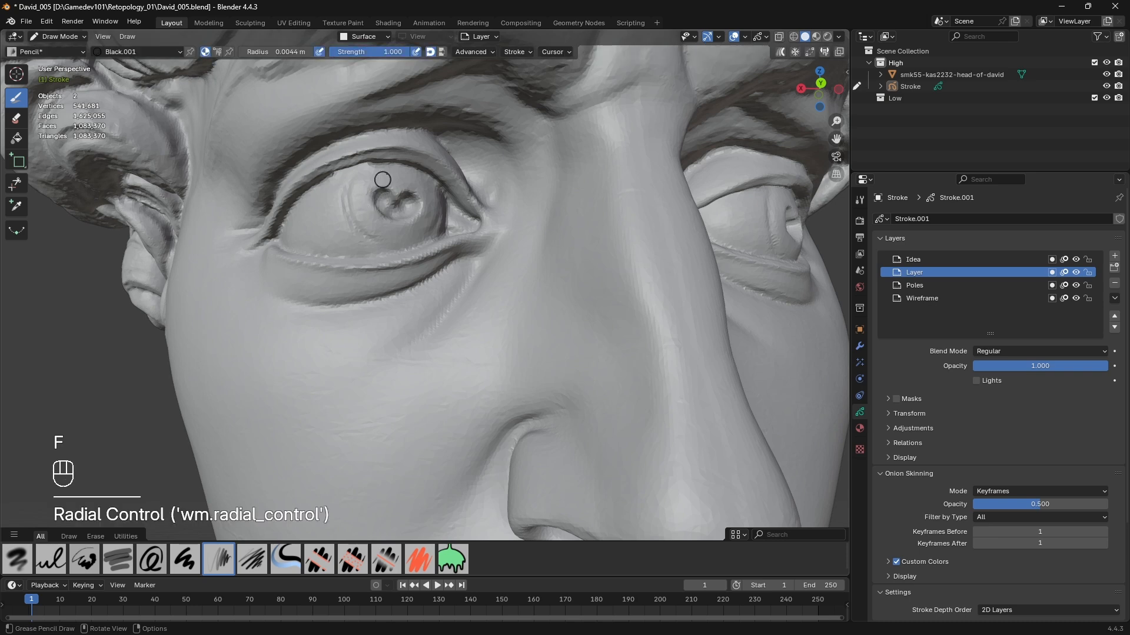
- Add a new layer to the Grease Pencil stroke object and adjust the pencil radius over the eye
{"action": "left_click", "coordinate": [1115, 256]}
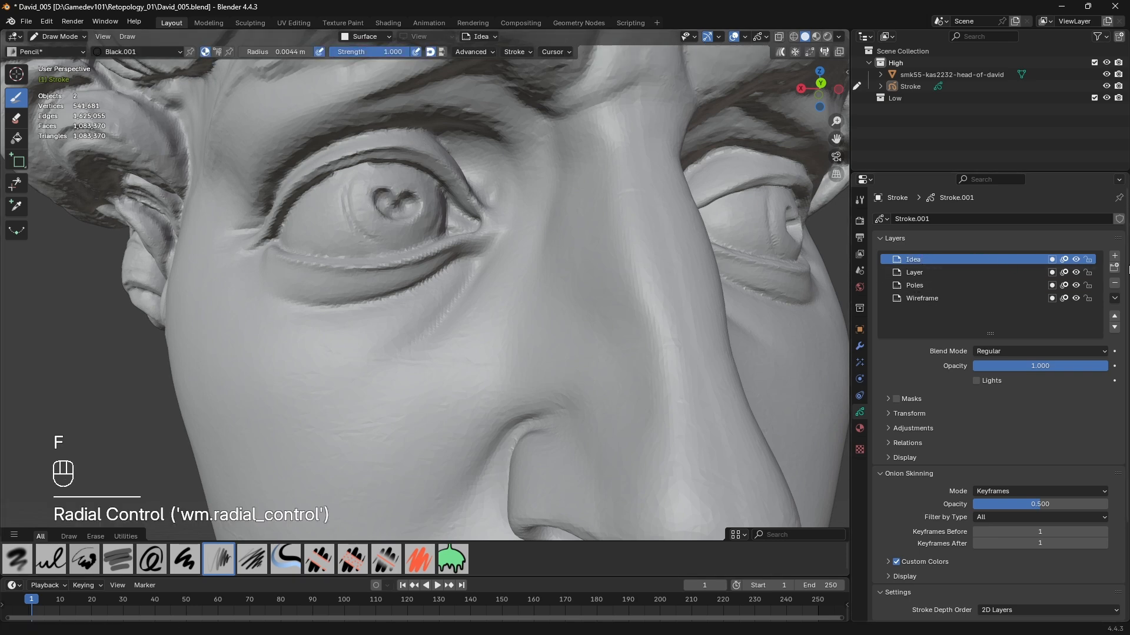
{"action": "key", "text": "f"}
{"action": "left_click", "coordinate": [385, 151]}
{"action": "key", "text": "f"}
{"action": "left_click", "coordinate": [420, 169]}
{"action": "key", "text": "f"}
{"action": "left_click", "coordinate": [471, 222]}
{"action": "left_click_drag", "start_coordinate": [450, 172], "coordinate": [403, 149]}
{"action": "key", "text": "f"}
{"action": "left_click", "coordinate": [413, 151]}
{"action": "key", "text": "ctrl+z"}
{"action": "key", "text": "f"}
{"action": "left_click", "coordinate": [445, 165]}
{"action": "key", "text": "ctrl+z"}
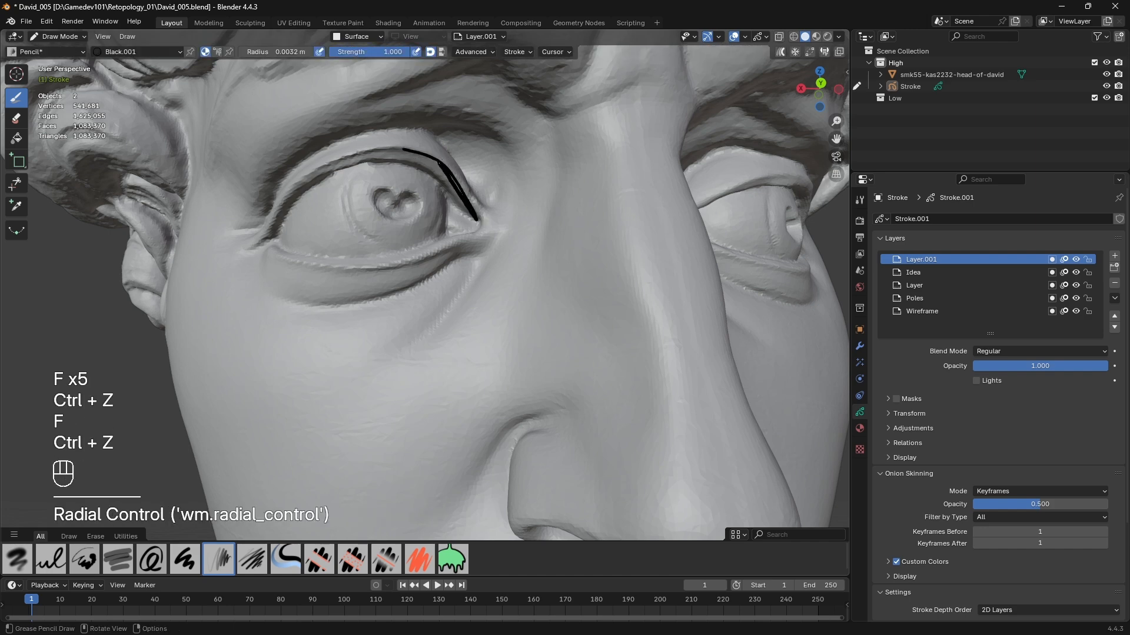
{"action": "key", "text": "ctrl+z"}
{"action": "key", "text": "ctrl+z"}
{"action": "left_click_drag", "start_coordinate": [477, 226], "coordinate": [437, 157]}
{"action": "key", "text": "ctrl+z"}
- Set the pencil radius to about 0.0052 m and draw a closed black loop around the eyelids of the statue's right eye
{"action": "key", "text": "f"}
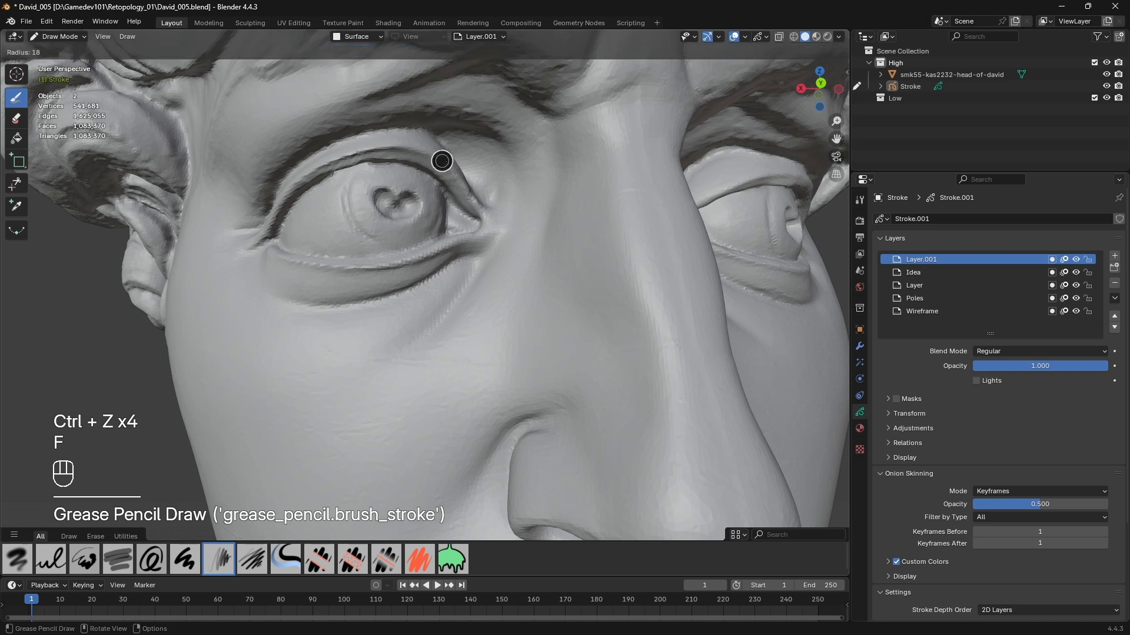
{"action": "left_click", "coordinate": [441, 160]}
{"action": "left_click_drag", "start_coordinate": [478, 224], "coordinate": [450, 172]}
{"action": "mouse_move", "coordinate": [395, 149]}
{"action": "left_mouse_down"}
{"action": "mouse_move", "coordinate": [314, 160]}
{"action": "mouse_move", "coordinate": [271, 216]}
{"action": "mouse_move", "coordinate": [294, 264]}
{"action": "mouse_move", "coordinate": [388, 265]}
{"action": "mouse_move", "coordinate": [452, 247]}
{"action": "left_mouse_up"}
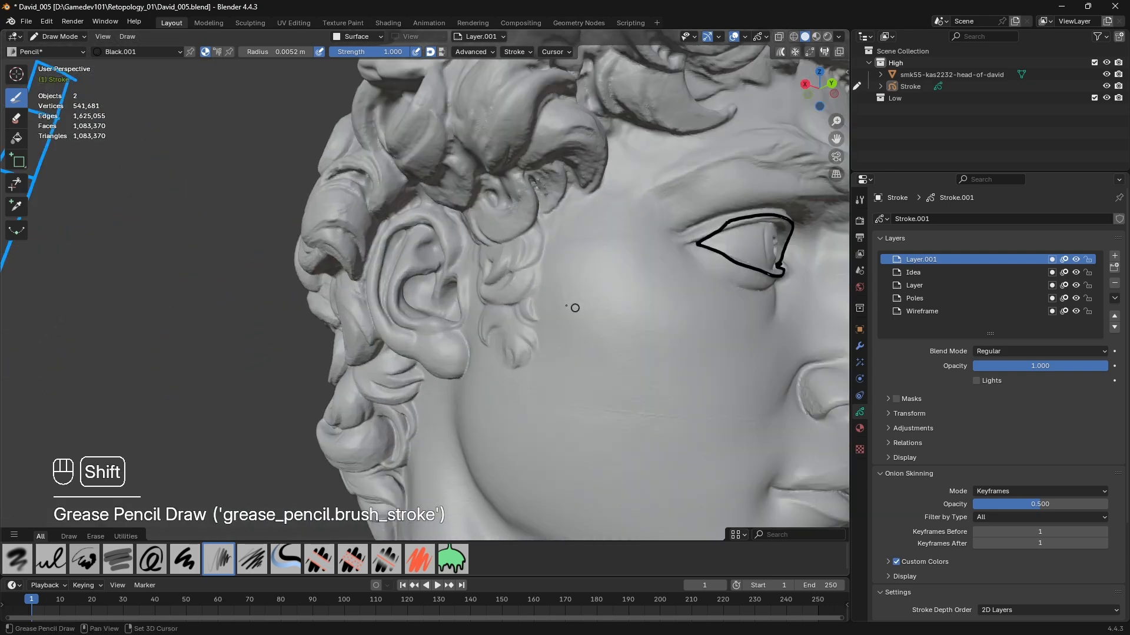
- Draw black arrows crossing the eye loop at the lower and upper eyelids, viewed from the side
{"action": "middle_click_drag", "start_coordinate": [579, 308], "coordinate": [373, 300]}
{"action": "scroll", "coordinate": [373, 300], "scroll_direction": "up", "scroll_amount": 2}
{"action": "mouse_move", "coordinate": [339, 314]}
{"action": "left_mouse_down"}
{"action": "mouse_move", "coordinate": [370, 243]}
{"action": "mouse_move", "coordinate": [355, 250]}
{"action": "left_mouse_up"}
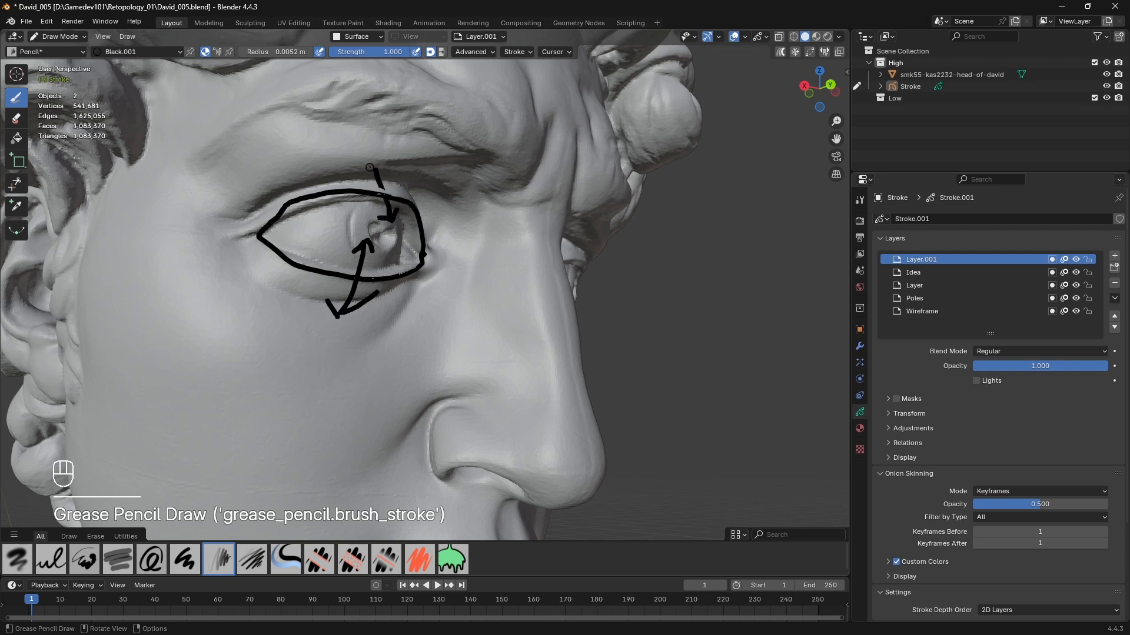
- Undo the black arrow strokes across the eyelids
{"action": "key", "text": "ctrl+z"}
{"action": "key", "text": "ctrl+z"}
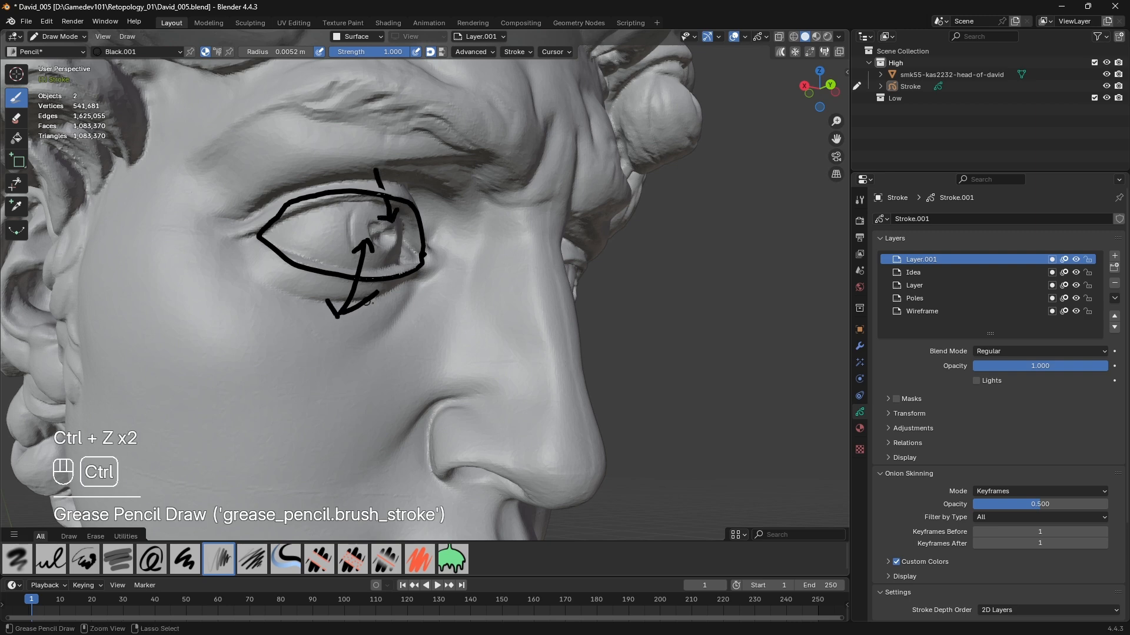
{"action": "key", "text": "ctrl+z"}
{"action": "key", "text": "ctrl+z"}
{"action": "key", "text": "ctrl+z"}
{"action": "key", "text": "ctrl+z"}
{"action": "key", "text": "ctrl+z"}
{"action": "key", "text": "ctrl+z"}
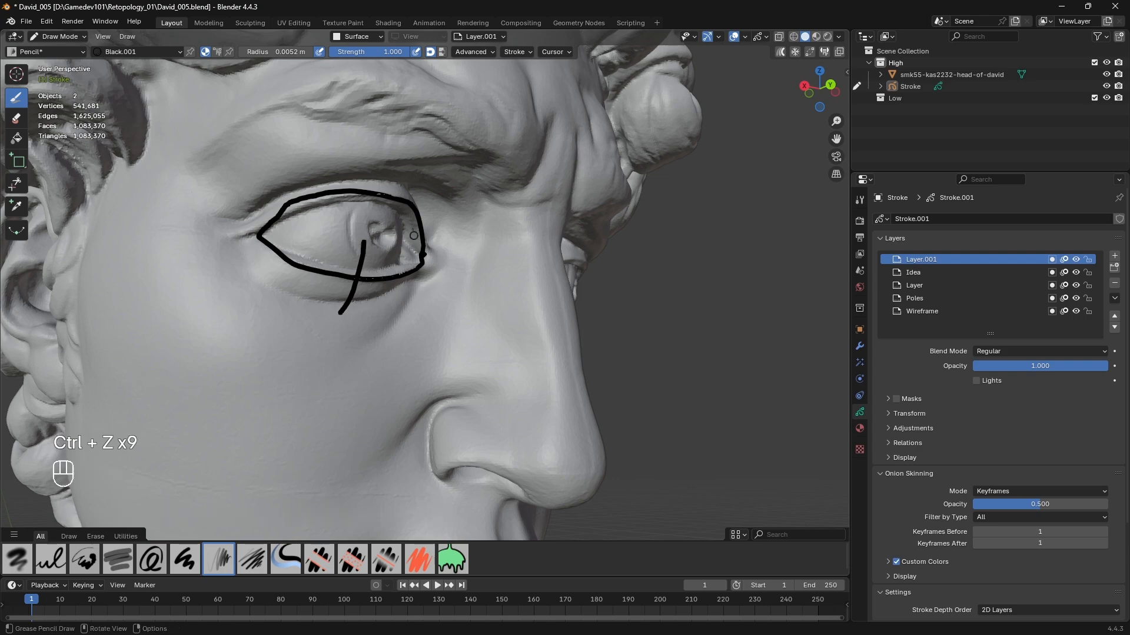
- Switch the stroke material to Green.002 and readjust the pencil radius over the face
{"action": "scroll", "coordinate": [433, 250], "scroll_direction": "down", "scroll_amount": 2}
{"action": "mouse_move", "coordinate": [433, 250]}
{"action": "middle_mouse_down"}
{"action": "mouse_move", "coordinate": [361, 259]}
{"action": "mouse_move", "coordinate": [473, 272]}
{"action": "mouse_move", "coordinate": [429, 250]}
{"action": "middle_mouse_up"}
{"action": "middle_click_drag", "start_coordinate": [410, 351], "coordinate": [397, 269], "text": "shift"}
{"action": "key", "text": "f"}
{"action": "left_click", "coordinate": [416, 278]}
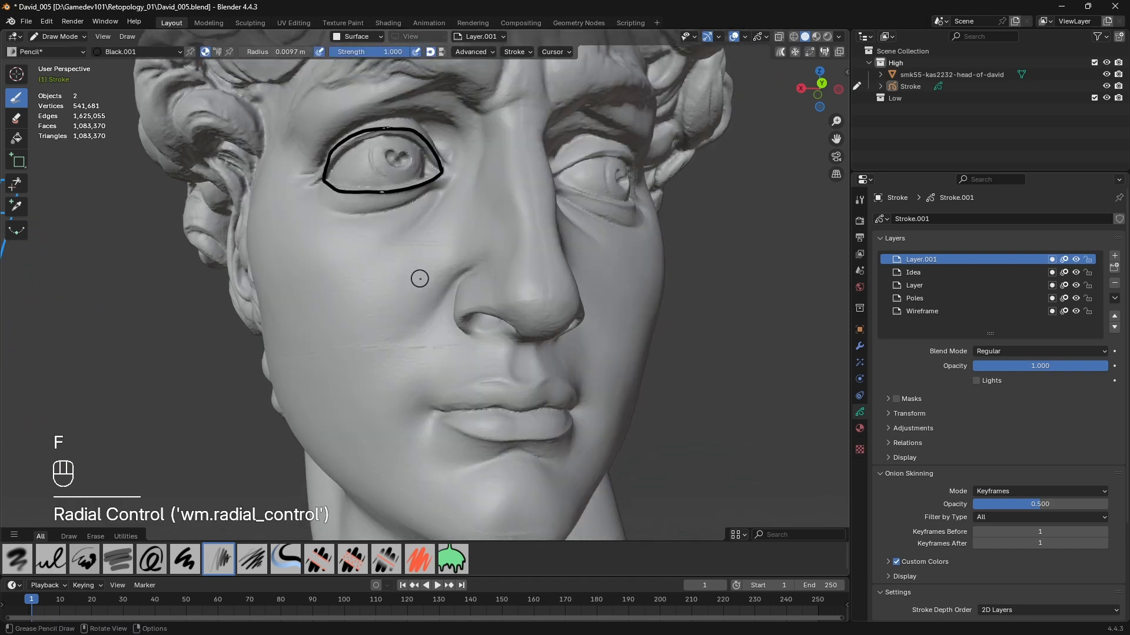
{"action": "left_click", "coordinate": [133, 52]}
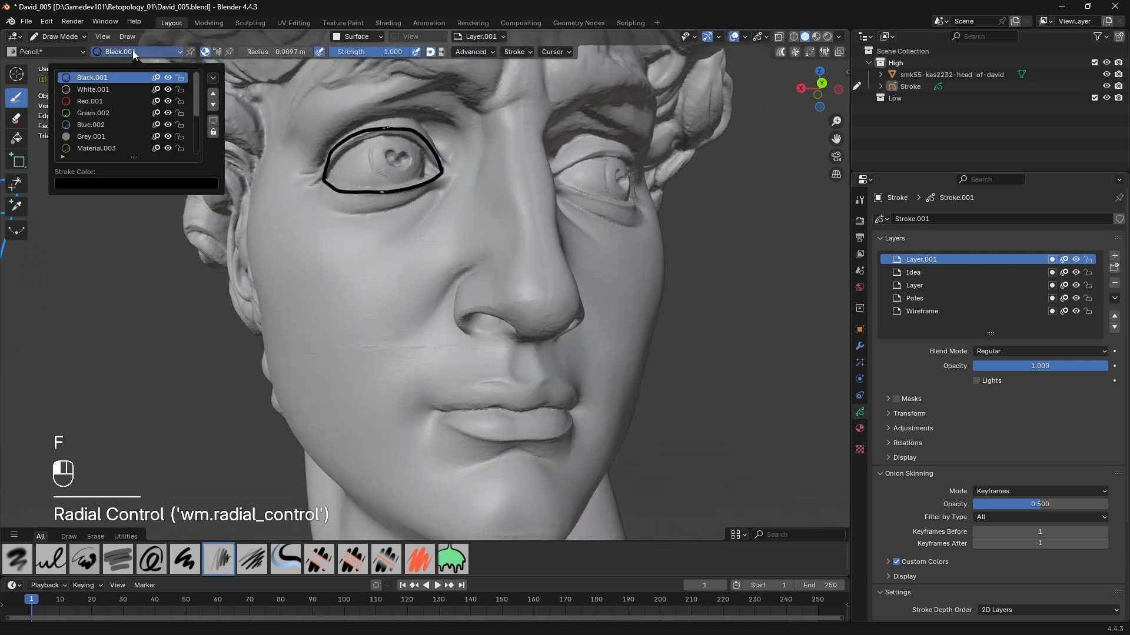
{"action": "left_click", "coordinate": [96, 113]}
{"action": "key", "text": "f"}
{"action": "left_click", "coordinate": [464, 330]}
{"action": "mouse_move", "coordinate": [467, 353]}
{"action": "middle_mouse_down", "text": "shift"}
{"action": "mouse_move", "coordinate": [461, 308]}
{"action": "mouse_move", "coordinate": [479, 335]}
{"action": "middle_mouse_up", "text": "shift"}
{"action": "key", "text": "f"}
{"action": "left_click", "coordinate": [458, 307]}
- Undo the recent changes back through the black loop around the eye
{"action": "key", "text": "ctrl+z"}
{"action": "key", "text": "ctrl+z"}
{"action": "key", "text": "ctrl+z"}
{"action": "middle_click_drag", "start_coordinate": [393, 114], "coordinate": [415, 242], "text": "shift"}
{"action": "key", "text": "ctrl+z"}
{"action": "key", "text": "ctrl+z"}
{"action": "key", "text": "ctrl+z"}
- Set the pencil radius to about 0.0058 m over the eye and discard a black test stroke on the upper eyelid
{"action": "scroll", "coordinate": [409, 224], "scroll_direction": "up", "scroll_amount": 2}
{"action": "key", "text": "f"}
{"action": "left_click", "coordinate": [414, 196]}
{"action": "key", "text": "f"}
{"action": "left_click", "coordinate": [436, 177]}
{"action": "middle_click_drag", "start_coordinate": [402, 179], "coordinate": [395, 181]}
{"action": "key", "text": "f"}
{"action": "left_click", "coordinate": [401, 184]}
{"action": "left_click_drag", "start_coordinate": [400, 187], "coordinate": [424, 212]}
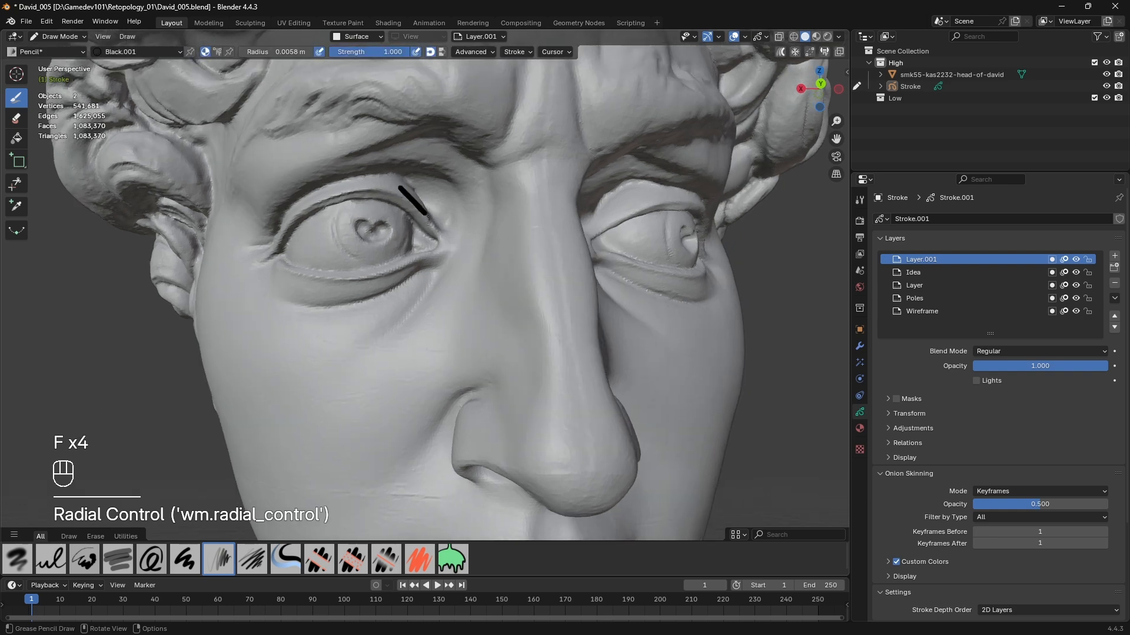
{"action": "key", "text": "ctrl+z"}
- Draw a closed loop around the eyelids of the statue's right eye with the Green.002 material
{"action": "left_click", "coordinate": [137, 52]}
{"action": "left_click", "coordinate": [115, 101]}
{"action": "left_click", "coordinate": [112, 111]}
{"action": "mouse_move", "coordinate": [395, 192]}
{"action": "left_mouse_down"}
{"action": "mouse_move", "coordinate": [448, 244]}
{"action": "mouse_move", "coordinate": [406, 272]}
{"action": "mouse_move", "coordinate": [310, 276]}
{"action": "left_mouse_up"}
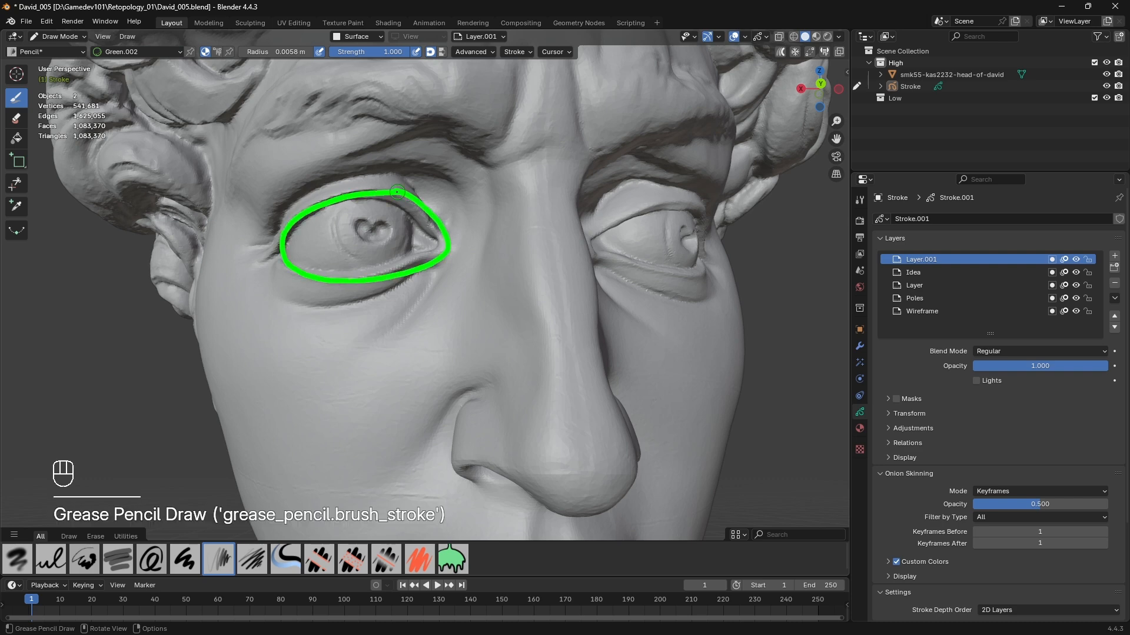
- Outline the upper and lower lips with a loop in the Blue.002 material
{"action": "left_click", "coordinate": [138, 52]}
{"action": "left_click_drag", "start_coordinate": [132, 156], "coordinate": [130, 235]}
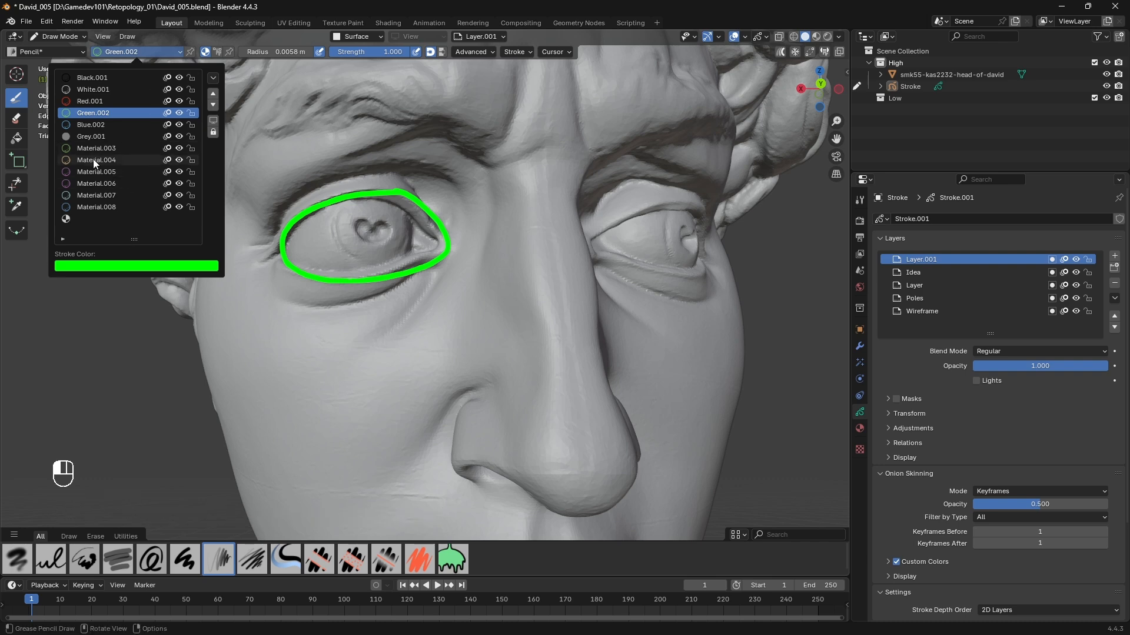
{"action": "left_click", "coordinate": [91, 124]}
{"action": "middle_click_drag", "start_coordinate": [540, 272], "coordinate": [519, 111], "text": "shift"}
{"action": "middle_click_drag", "start_coordinate": [471, 283], "coordinate": [483, 196], "text": "shift"}
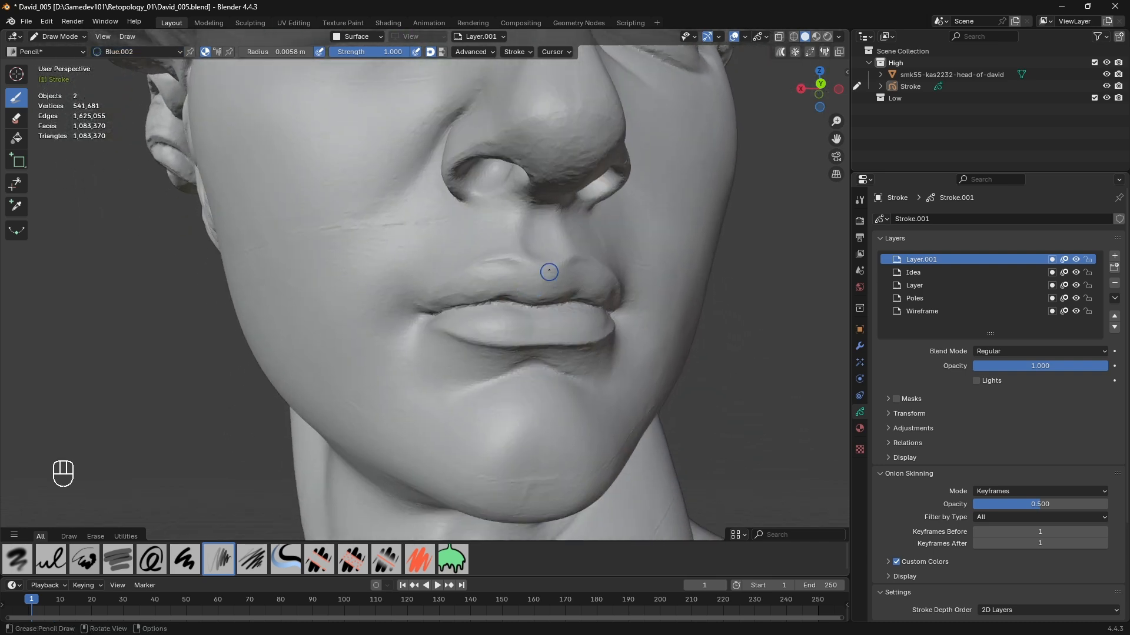
{"action": "left_click_drag", "start_coordinate": [508, 264], "coordinate": [479, 262]}
{"action": "key", "text": "ctrl+z"}
{"action": "left_click_drag", "start_coordinate": [549, 270], "coordinate": [448, 273]}
{"action": "mouse_move", "coordinate": [507, 347]}
{"action": "left_mouse_down"}
{"action": "mouse_move", "coordinate": [589, 340]}
{"action": "mouse_move", "coordinate": [619, 323]}
{"action": "left_mouse_up"}
{"action": "left_click_drag", "start_coordinate": [549, 262], "coordinate": [540, 266]}
- Draw blue arrows pointing outward from the upper lip, the mouth corner and the lower lip
{"action": "scroll", "coordinate": [540, 267], "scroll_direction": "down", "scroll_amount": 4}
{"action": "mouse_move", "coordinate": [539, 270]}
{"action": "middle_mouse_down"}
{"action": "mouse_move", "coordinate": [436, 299]}
{"action": "mouse_move", "coordinate": [516, 332]}
{"action": "middle_mouse_up"}
{"action": "scroll", "coordinate": [547, 330], "scroll_direction": "up", "scroll_amount": 5}
{"action": "mouse_move", "coordinate": [540, 283]}
{"action": "left_mouse_down"}
{"action": "mouse_move", "coordinate": [559, 340]}
{"action": "mouse_move", "coordinate": [386, 326]}
{"action": "left_mouse_up"}
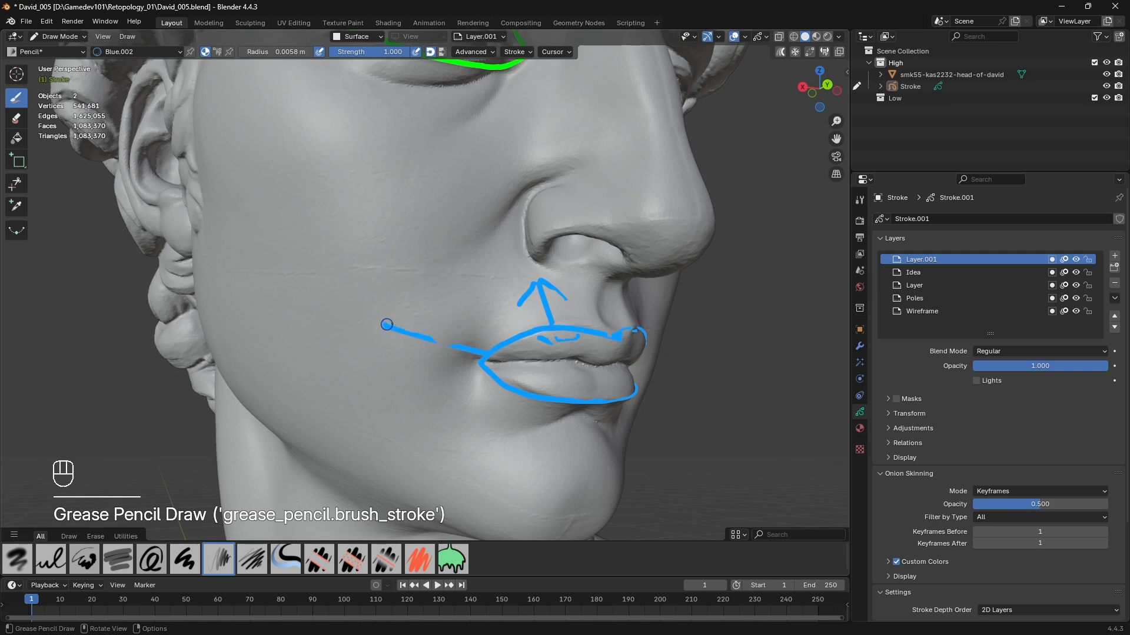
{"action": "left_click_drag", "start_coordinate": [520, 400], "coordinate": [491, 432]}
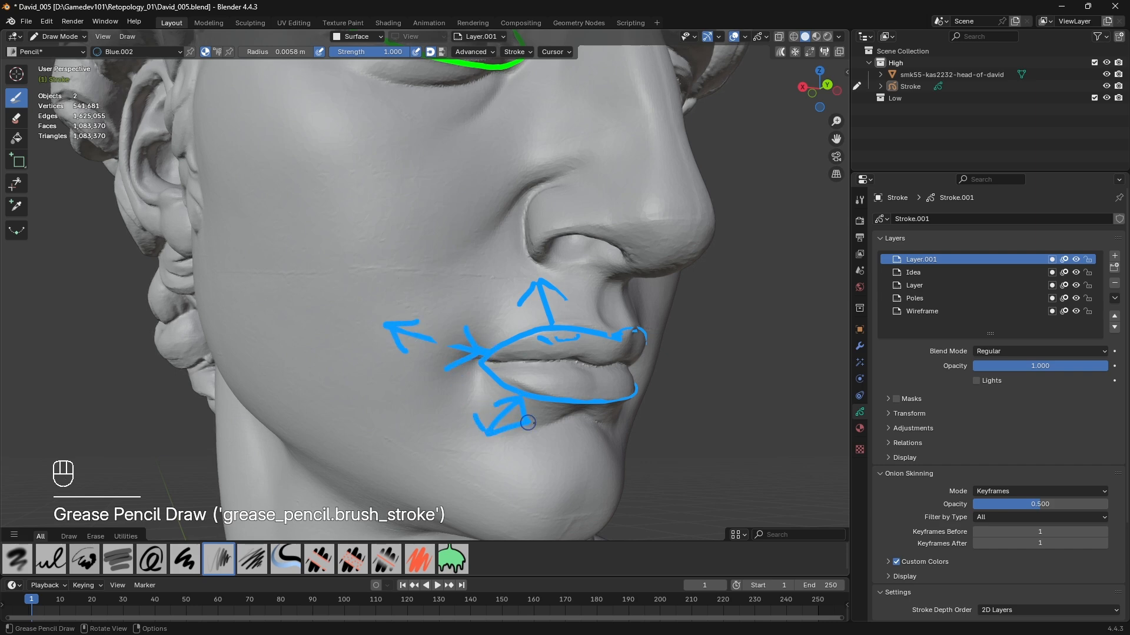
- Undo the blue arrow strokes around the mouth, keeping the lip outline
{"action": "key", "text": "ctrl+z"}
{"action": "key", "text": "ctrl+z"}
{"action": "key", "text": "ctrl+z"}
{"action": "key", "text": "ctrl+z"}
{"action": "key", "text": "ctrl+z"}
{"action": "key", "text": "ctrl+z"}
{"action": "key", "text": "ctrl+z"}
{"action": "key", "text": "ctrl+z"}
{"action": "key", "text": "ctrl+z"}
{"action": "key", "text": "ctrl+z"}
{"action": "key", "text": "ctrl+z"}
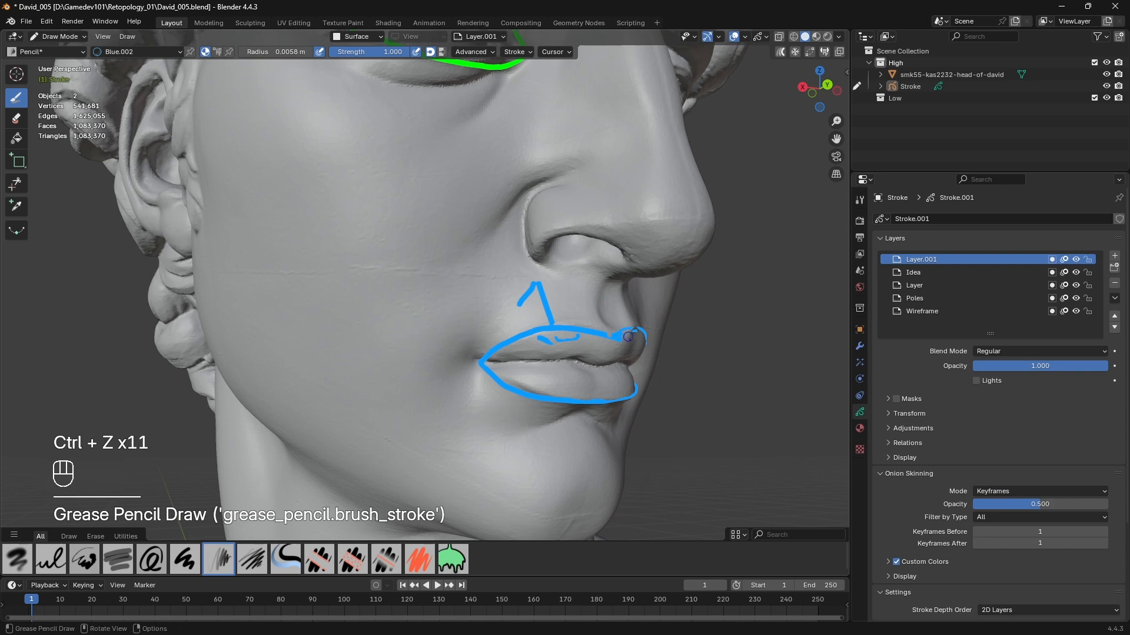
{"action": "middle_click_drag", "start_coordinate": [627, 336], "coordinate": [577, 312]}
{"action": "key", "text": "ctrl+z"}
{"action": "key", "text": "ctrl+z"}
{"action": "key", "text": "ctrl+z"}
- Switch the stroke material to the purple Material.005 and set the pencil radius to about 0.0077 m
{"action": "mouse_move", "coordinate": [481, 269]}
{"action": "middle_mouse_down"}
{"action": "mouse_move", "coordinate": [512, 297]}
{"action": "mouse_move", "coordinate": [538, 298]}
{"action": "mouse_move", "coordinate": [527, 329]}
{"action": "middle_mouse_up"}
{"action": "scroll", "coordinate": [535, 295], "scroll_direction": "down", "scroll_amount": 2}
{"action": "left_click", "coordinate": [134, 53]}
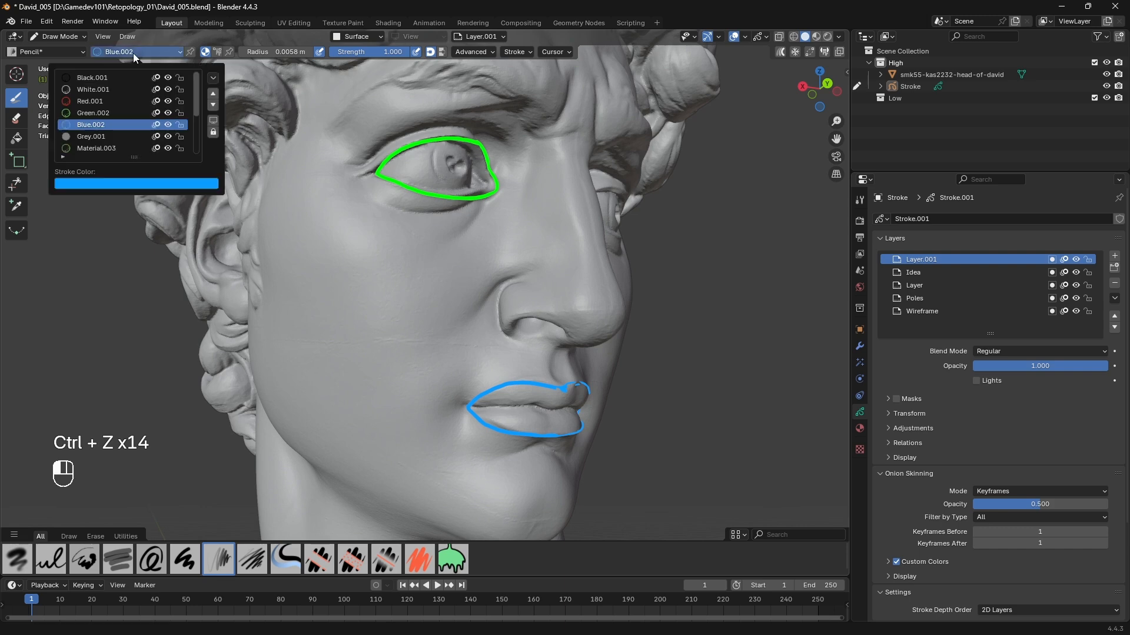
{"action": "left_click_drag", "start_coordinate": [132, 166], "coordinate": [132, 223]}
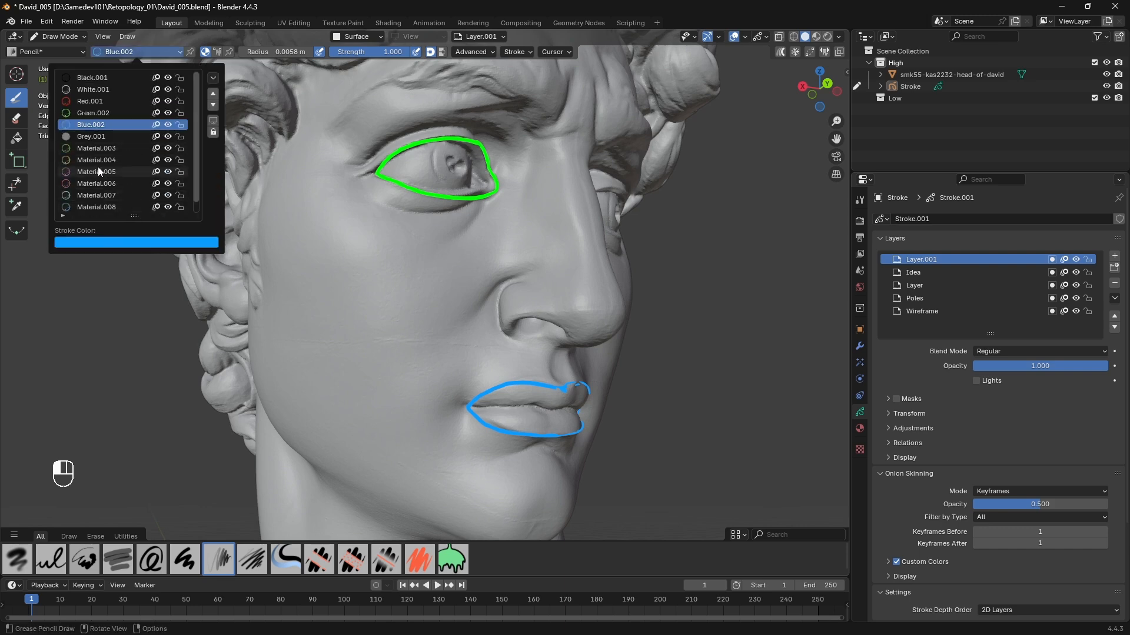
{"action": "left_click", "coordinate": [94, 172]}
{"action": "middle_click_drag", "start_coordinate": [528, 284], "coordinate": [517, 272], "text": "shift"}
{"action": "key", "text": "f"}
{"action": "left_click", "coordinate": [520, 254]}
{"action": "left_click_drag", "start_coordinate": [519, 254], "coordinate": [435, 389]}
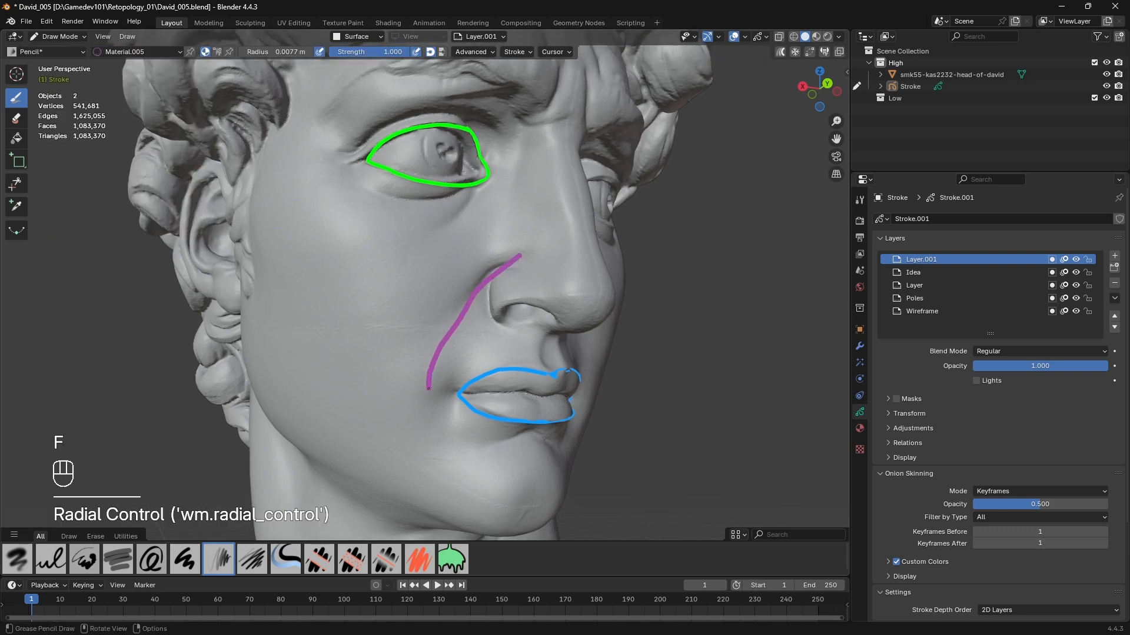
{"action": "mouse_move", "coordinate": [433, 303]}
{"action": "middle_mouse_down", "text": "ctrl"}
{"action": "mouse_move", "coordinate": [429, 259]}
{"action": "mouse_move", "coordinate": [519, 260]}
{"action": "middle_mouse_up", "text": "ctrl"}
{"action": "key", "text": "ctrl+z"}
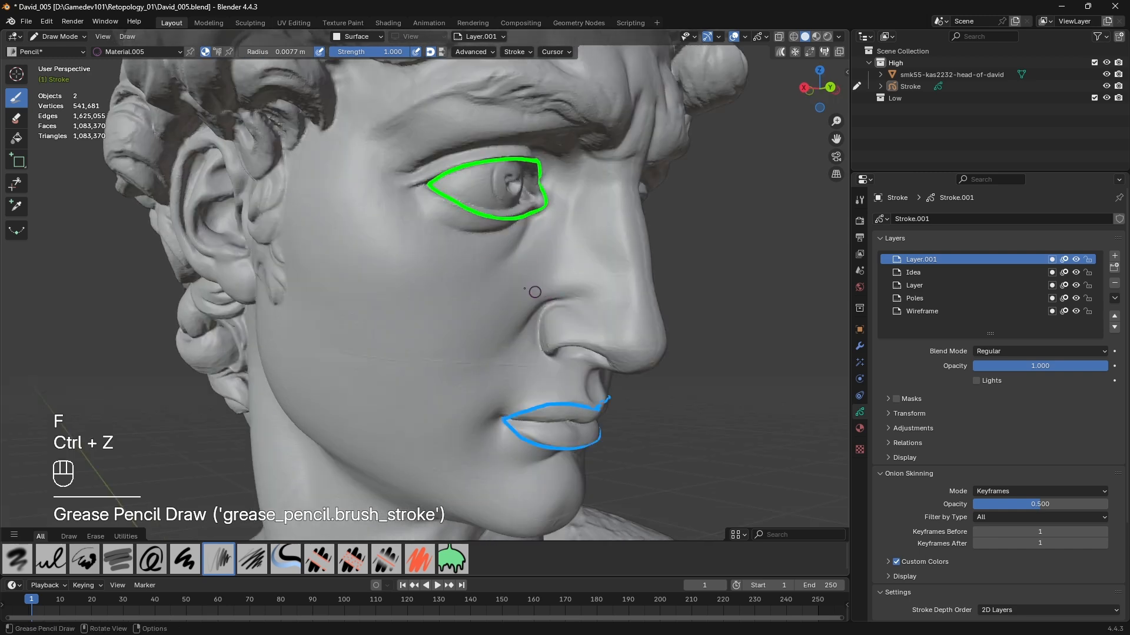
{"action": "middle_click_drag", "start_coordinate": [547, 298], "coordinate": [493, 286]}
{"action": "middle_click_drag", "start_coordinate": [559, 272], "coordinate": [568, 235], "text": "shift"}
{"action": "key", "text": "ctrl+z"}
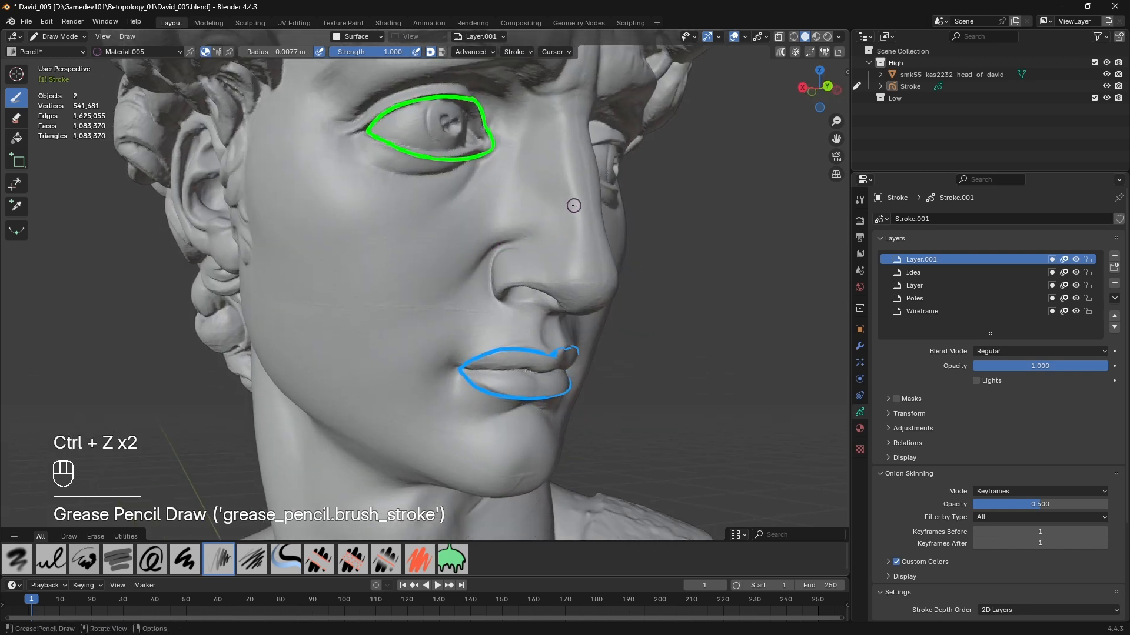
- Draw a purple loop from the nose bridge around both cheeks and across the chin, enclosing the nose and mouth
{"action": "mouse_move", "coordinate": [405, 325]}
{"action": "left_mouse_down"}
{"action": "mouse_move", "coordinate": [393, 379]}
{"action": "mouse_move", "coordinate": [419, 425]}
{"action": "left_mouse_up"}
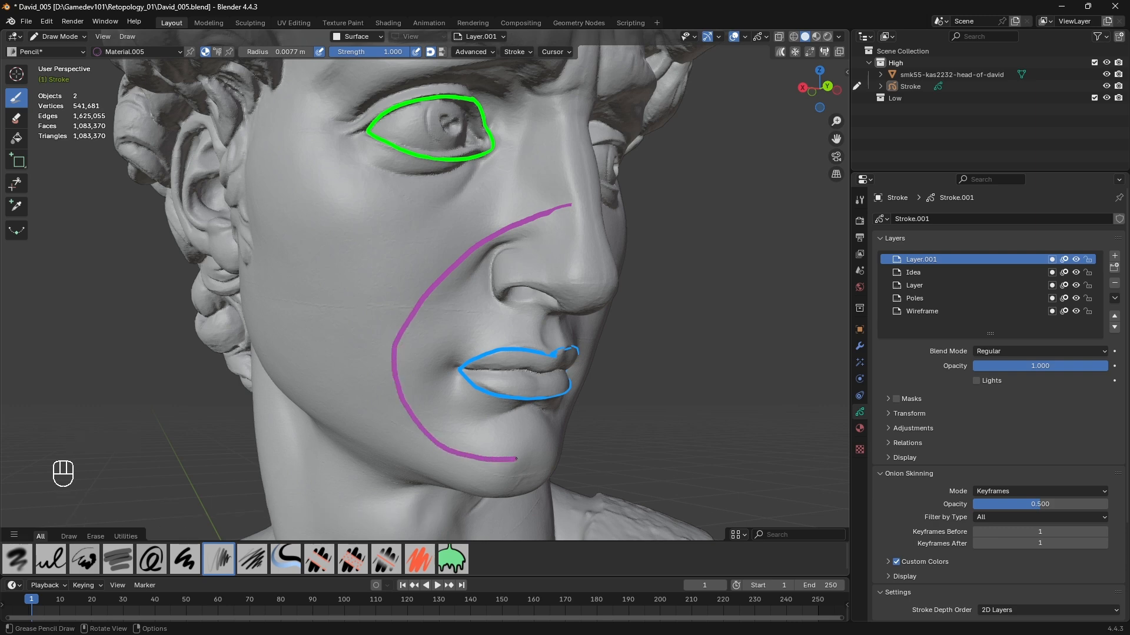
{"action": "mouse_move", "coordinate": [412, 305]}
{"action": "middle_mouse_down"}
{"action": "mouse_move", "coordinate": [348, 216]}
{"action": "mouse_move", "coordinate": [282, 205]}
{"action": "middle_mouse_up"}
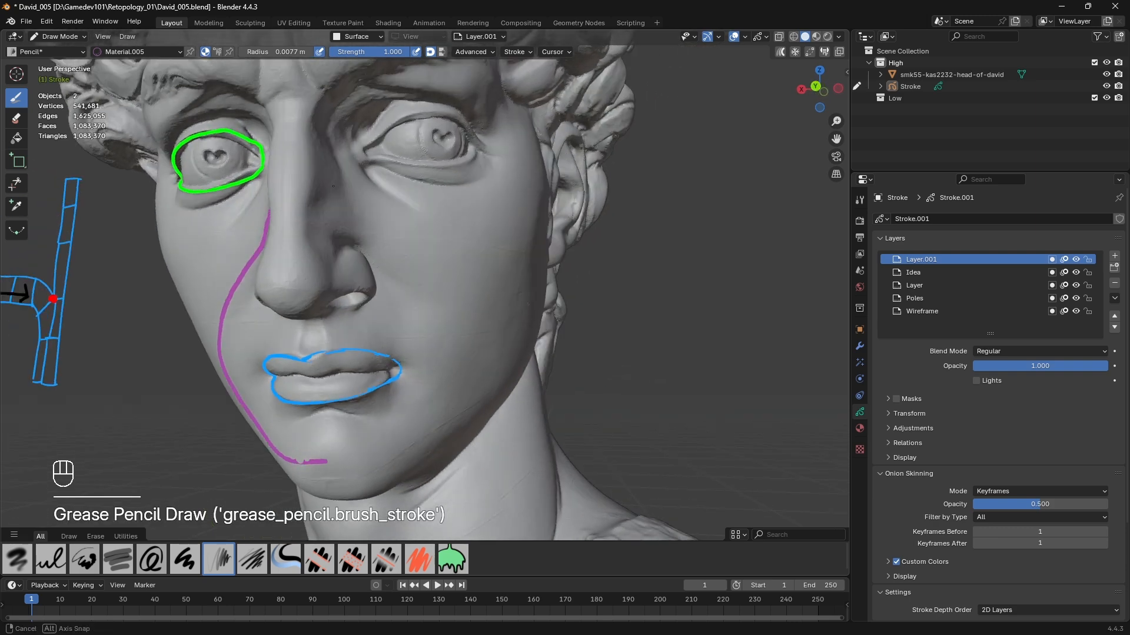
{"action": "middle_click_drag", "start_coordinate": [390, 251], "coordinate": [319, 206], "text": "shift"}
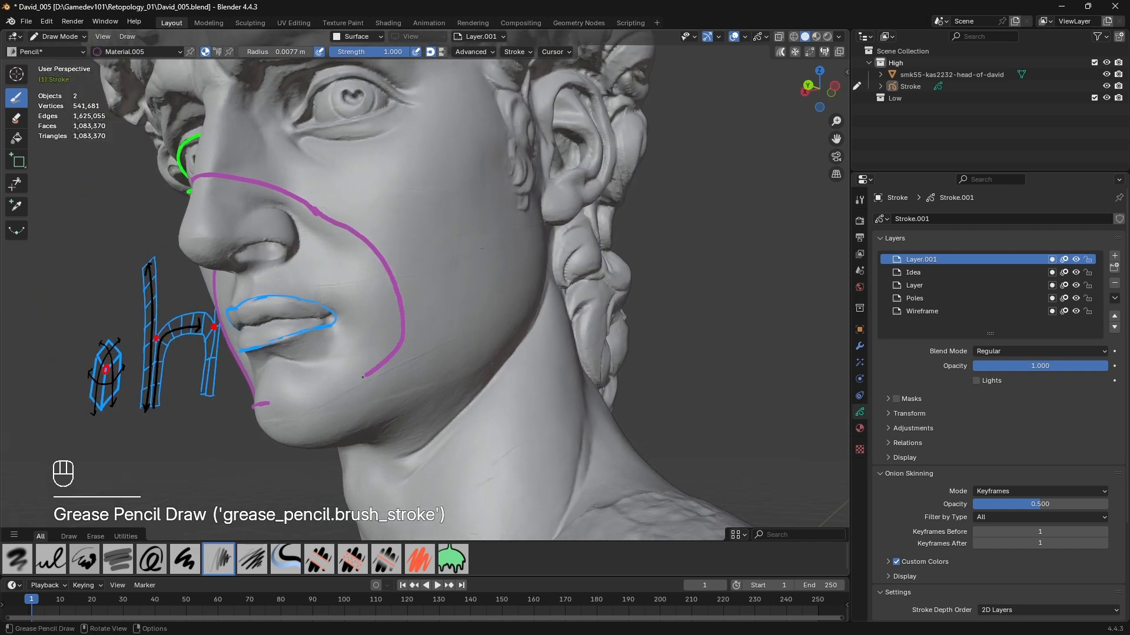
{"action": "middle_click_drag", "start_coordinate": [301, 397], "coordinate": [441, 359]}
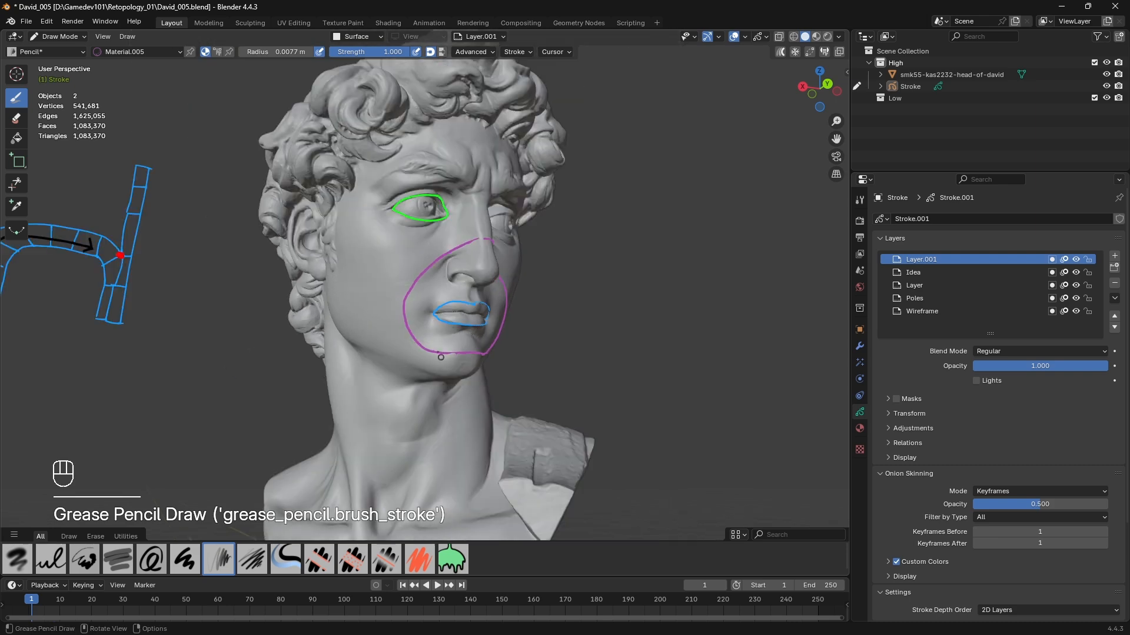
- Switch the stroke material to the cyan Material.007 and set the pencil radius to about 0.013 m
{"action": "scroll", "coordinate": [491, 298], "scroll_direction": "up", "scroll_amount": 3}
{"action": "middle_click_drag", "start_coordinate": [489, 292], "coordinate": [459, 283]}
{"action": "middle_click_drag", "start_coordinate": [422, 173], "coordinate": [370, 291], "text": "shift"}
{"action": "left_click", "coordinate": [136, 51]}
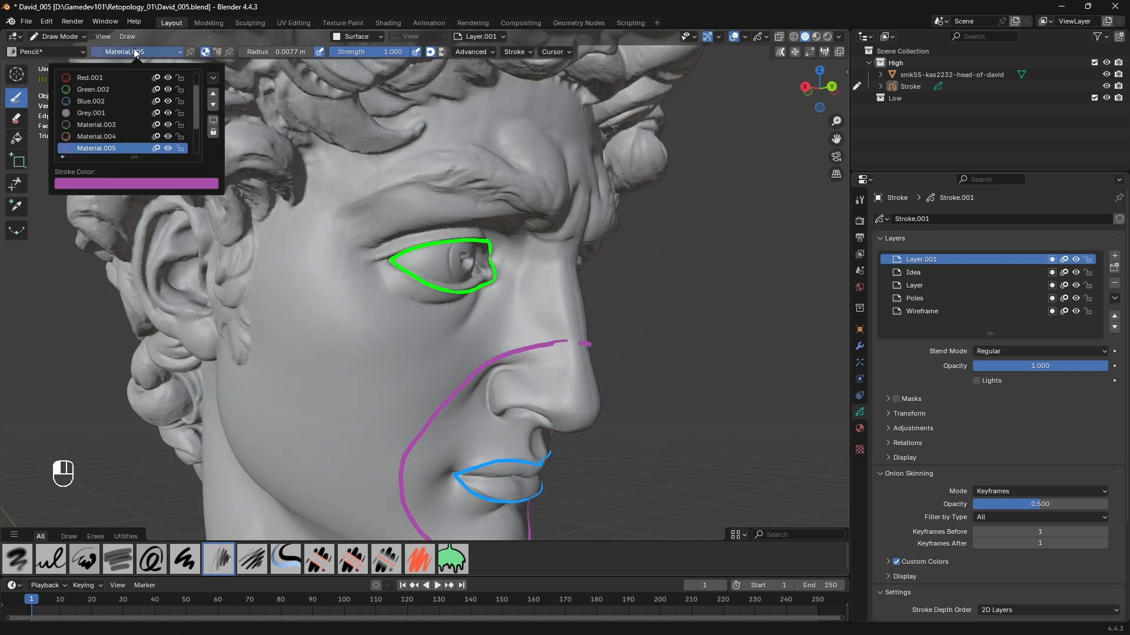
{"action": "scroll", "coordinate": [108, 132], "scroll_direction": "down", "scroll_amount": 2}
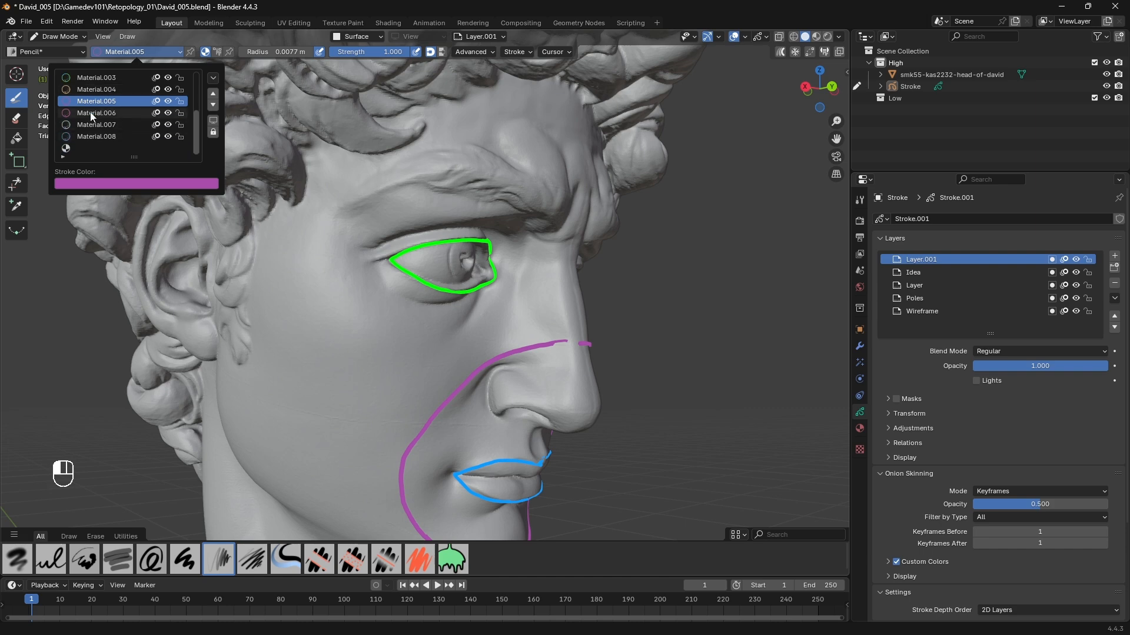
{"action": "left_click", "coordinate": [96, 125]}
{"action": "mouse_move", "coordinate": [393, 213]}
{"action": "middle_mouse_down"}
{"action": "mouse_move", "coordinate": [357, 213]}
{"action": "mouse_move", "coordinate": [451, 193]}
{"action": "middle_mouse_up"}
{"action": "key", "text": "f"}
{"action": "left_click", "coordinate": [419, 204]}
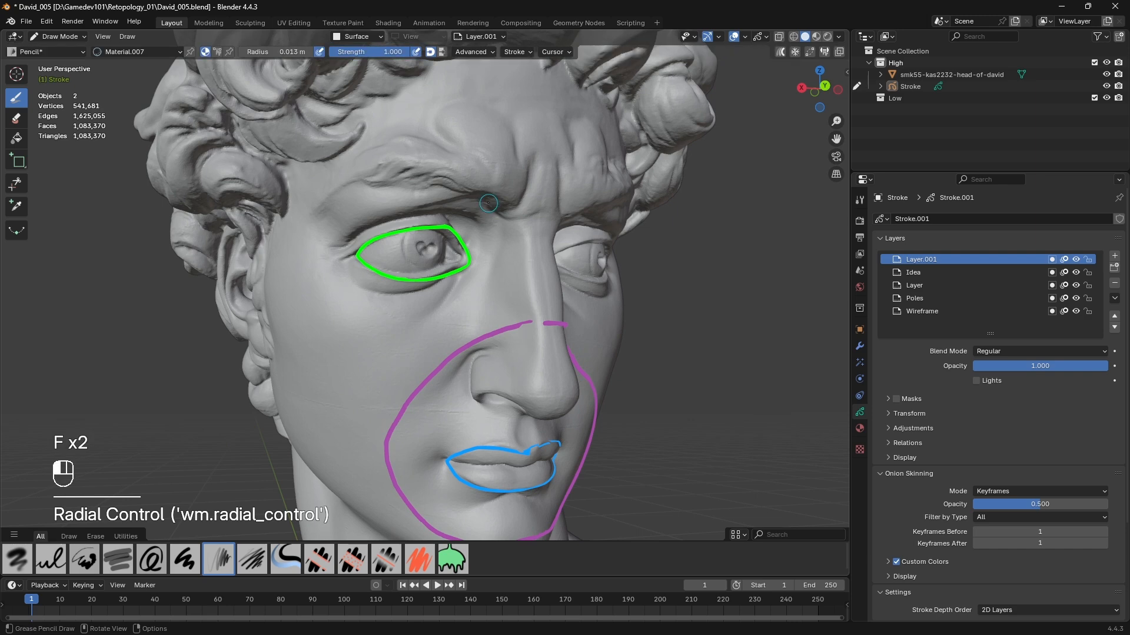
{"action": "left_click_drag", "start_coordinate": [546, 156], "coordinate": [535, 218]}
{"action": "key", "text": "ctrl+z"}
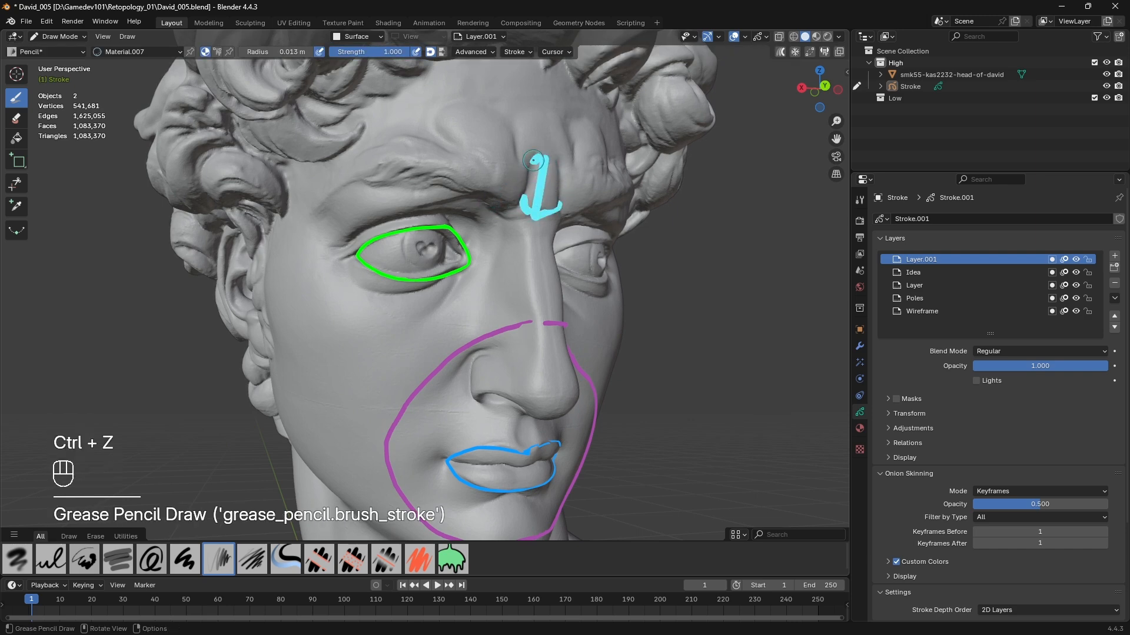
{"action": "key", "text": "ctrl+z"}
{"action": "key", "text": "ctrl+z"}
{"action": "key", "text": "ctrl+z"}
{"action": "key", "text": "ctrl+z"}
- Draw a cyan arrow from between the brows down to the nose bridge, and try an opposing upward arrow below it
{"action": "left_click_drag", "start_coordinate": [539, 163], "coordinate": [546, 216]}
{"action": "left_click_drag", "start_coordinate": [542, 265], "coordinate": [538, 232]}
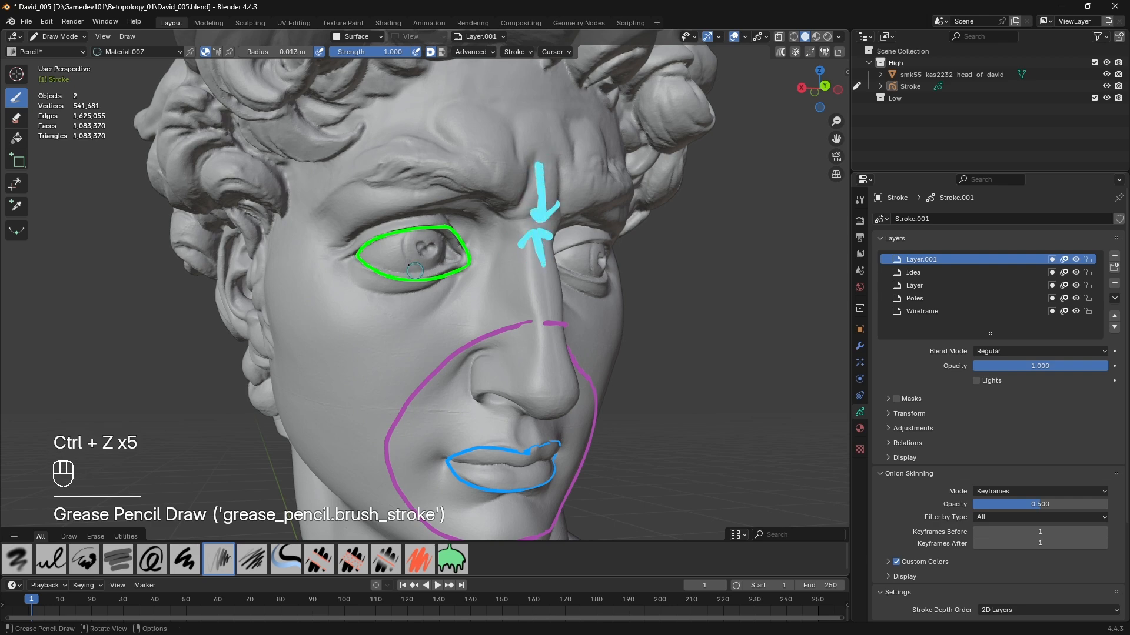
{"action": "middle_click_drag", "start_coordinate": [415, 270], "coordinate": [456, 269]}
{"action": "key", "text": "ctrl+z"}
{"action": "key", "text": "ctrl+z"}
{"action": "key", "text": "ctrl+z"}
- Draw a dashed cyan guide around the green eye loop, starting above the upper eyelid near the nose
{"action": "middle_click_drag", "start_coordinate": [553, 206], "coordinate": [523, 190]}
{"action": "mouse_move", "coordinate": [506, 179]}
{"action": "left_mouse_down"}
{"action": "mouse_move", "coordinate": [432, 170]}
{"action": "mouse_move", "coordinate": [383, 189]}
{"action": "left_mouse_up"}
{"action": "key", "text": "ctrl+z"}
{"action": "left_click", "coordinate": [491, 174]}
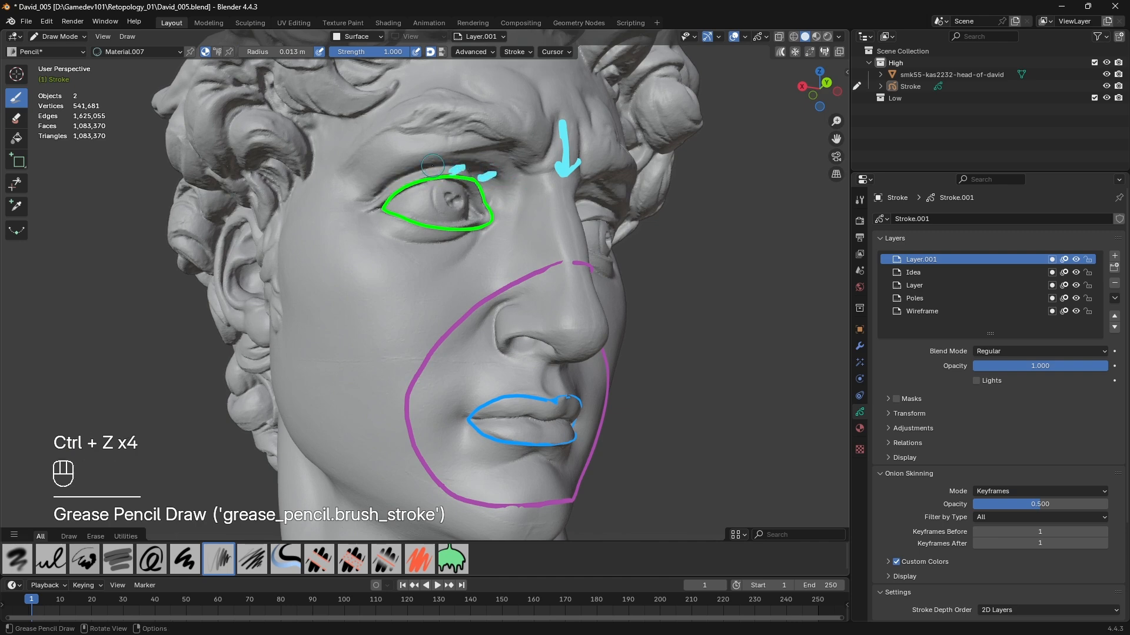
{"action": "mouse_move", "coordinate": [380, 229]}
{"action": "left_mouse_down"}
{"action": "mouse_move", "coordinate": [459, 240]}
{"action": "mouse_move", "coordinate": [553, 219]}
{"action": "left_mouse_up"}
- Undo the dashed cyan strokes above the eye and the cyan arrow between the brows
{"action": "key", "text": "ctrl+z"}
{"action": "key", "text": "ctrl+z"}
{"action": "key", "text": "ctrl+z"}
{"action": "key", "text": "ctrl+z"}
{"action": "key", "text": "ctrl+z"}
{"action": "key", "text": "ctrl+z"}
{"action": "key", "text": "ctrl+z"}
{"action": "key", "text": "ctrl+z"}
{"action": "key", "text": "ctrl+z"}
{"action": "key", "text": "ctrl+z"}
{"action": "key", "text": "ctrl+z"}
{"action": "key", "text": "ctrl+z"}
{"action": "key", "text": "ctrl+z"}
{"action": "key", "text": "ctrl+z"}
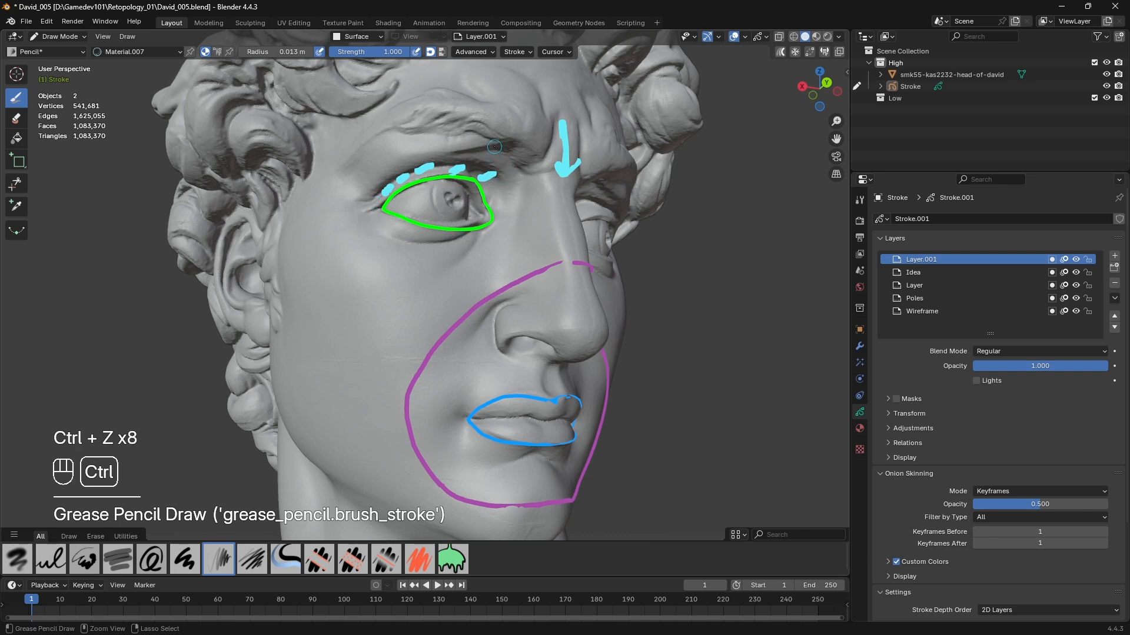
{"action": "key", "text": "ctrl+z"}
{"action": "key", "text": "ctrl+z"}
- Draw a cyan mask-shaped loop around both eyes, running over the brows, below the eyes and across the nose bridge
{"action": "mouse_move", "coordinate": [570, 150]}
{"action": "left_mouse_down"}
{"action": "mouse_move", "coordinate": [516, 134]}
{"action": "mouse_move", "coordinate": [404, 133]}
{"action": "mouse_move", "coordinate": [344, 187]}
{"action": "mouse_move", "coordinate": [377, 261]}
{"action": "mouse_move", "coordinate": [459, 254]}
{"action": "left_mouse_up"}
{"action": "left_click_drag", "start_coordinate": [523, 211], "coordinate": [574, 193]}
{"action": "mouse_move", "coordinate": [565, 197]}
{"action": "middle_mouse_down"}
{"action": "mouse_move", "coordinate": [435, 206]}
{"action": "mouse_move", "coordinate": [448, 259]}
{"action": "middle_mouse_up"}
{"action": "scroll", "coordinate": [423, 253], "scroll_direction": "up", "scroll_amount": 2}
{"action": "middle_click_drag", "start_coordinate": [365, 241], "coordinate": [265, 221]}
{"action": "mouse_move", "coordinate": [260, 219]}
{"action": "left_mouse_down"}
{"action": "mouse_move", "coordinate": [380, 181]}
{"action": "mouse_move", "coordinate": [518, 176]}
{"action": "mouse_move", "coordinate": [585, 271]}
{"action": "mouse_move", "coordinate": [479, 337]}
{"action": "mouse_move", "coordinate": [274, 275]}
{"action": "left_mouse_up"}
{"action": "scroll", "coordinate": [274, 275], "scroll_direction": "down", "scroll_amount": 3}
{"action": "mouse_move", "coordinate": [274, 275]}
{"action": "middle_mouse_down"}
{"action": "mouse_move", "coordinate": [514, 328]}
{"action": "mouse_move", "coordinate": [424, 259]}
{"action": "middle_mouse_up"}
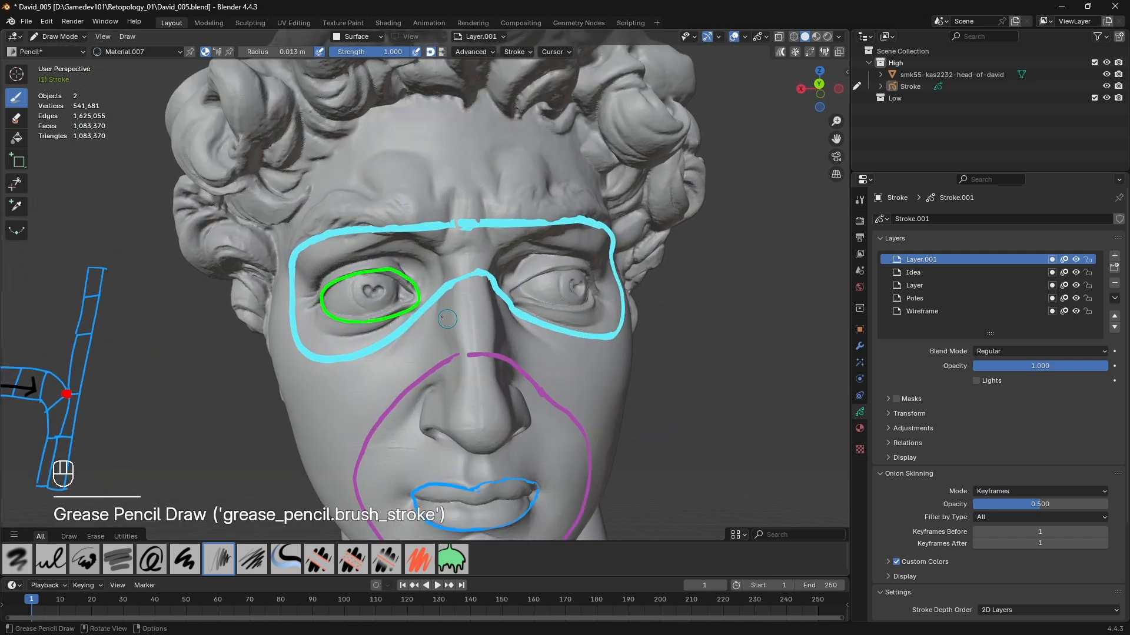
- Examine the cyan mask around the green eye loop and compare it with the blue topology sketches beside the head
{"action": "scroll", "coordinate": [418, 255], "scroll_direction": "up", "scroll_amount": 3}
{"action": "scroll", "coordinate": [395, 328], "scroll_direction": "up", "scroll_amount": 3}
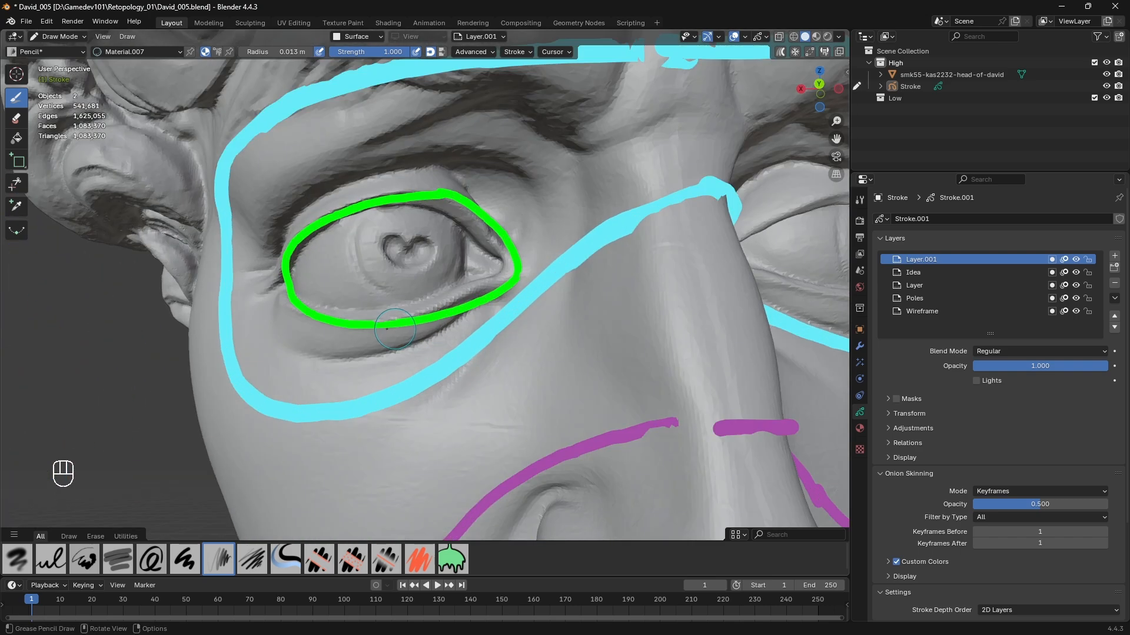
{"action": "middle_click_drag", "start_coordinate": [400, 317], "coordinate": [328, 337]}
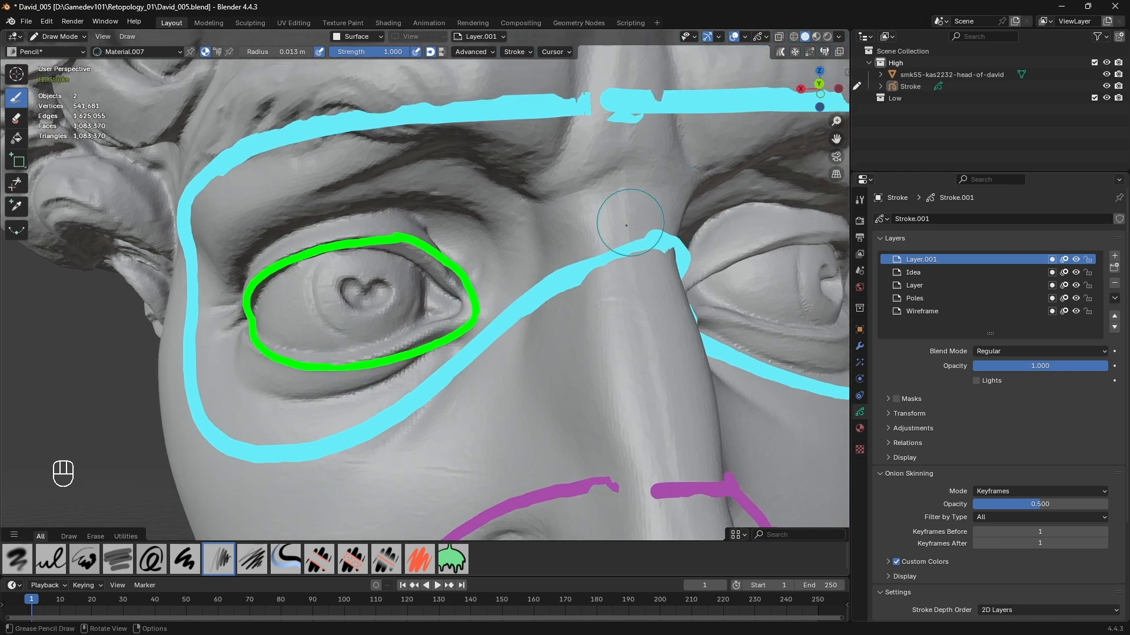
{"action": "scroll", "coordinate": [540, 320], "scroll_direction": "down", "scroll_amount": 5}
{"action": "middle_click_drag", "start_coordinate": [541, 321], "coordinate": [344, 309]}
{"action": "middle_click_drag", "start_coordinate": [318, 310], "coordinate": [458, 293], "text": "shift"}
{"action": "middle_click_drag", "start_coordinate": [218, 320], "coordinate": [285, 318]}
{"action": "middle_click_drag", "start_coordinate": [76, 294], "coordinate": [283, 277], "text": "shift"}
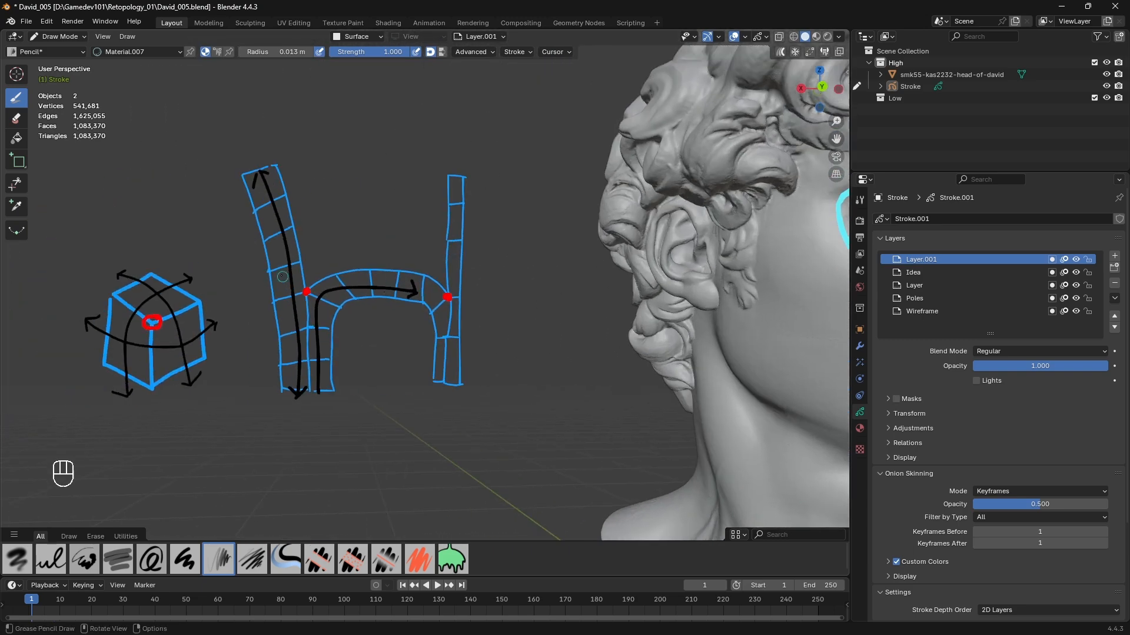
{"action": "middle_click_drag", "start_coordinate": [442, 239], "coordinate": [35, 233], "text": "shift"}
{"action": "scroll", "coordinate": [29, 232], "scroll_direction": "up", "scroll_amount": 1}
{"action": "middle_click_drag", "start_coordinate": [139, 299], "coordinate": [3, 316], "text": "shift"}
{"action": "scroll", "coordinate": [427, 214], "scroll_direction": "up", "scroll_amount": 3}
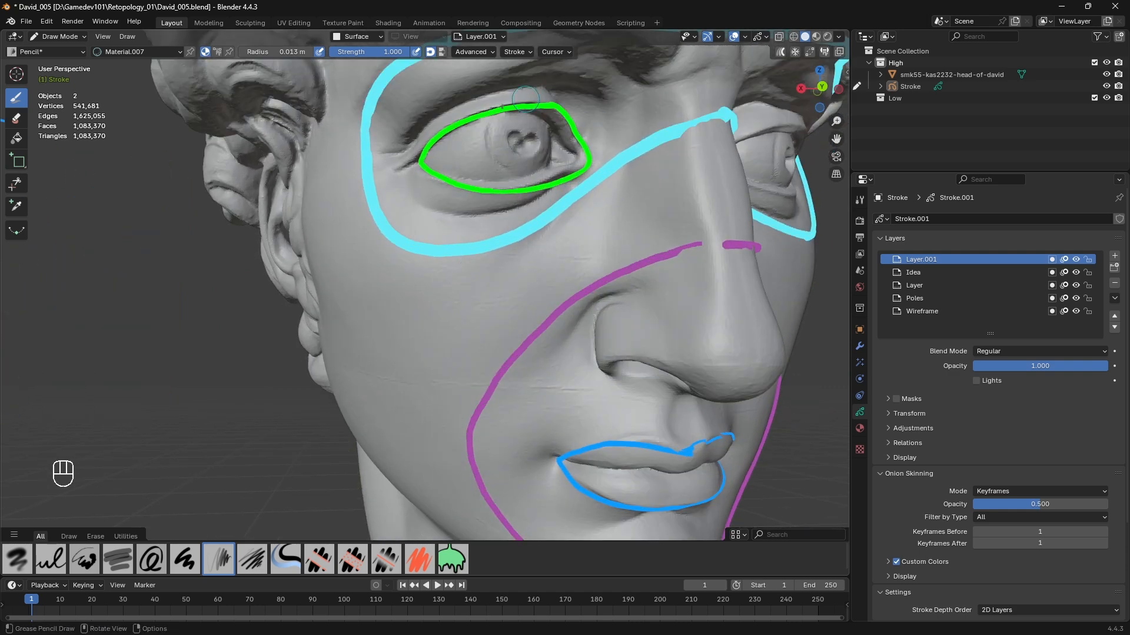
- Set the pencil radius to about 0.0059 m and sketch two nested cyan loops on the cheek
{"action": "middle_click_drag", "start_coordinate": [537, 98], "coordinate": [479, 252]}
{"action": "key", "text": "f"}
{"action": "mouse_move", "coordinate": [402, 288]}
{"action": "left_mouse_down"}
{"action": "mouse_move", "coordinate": [353, 321]}
{"action": "mouse_move", "coordinate": [427, 289]}
{"action": "mouse_move", "coordinate": [409, 282]}
{"action": "left_mouse_up"}
{"action": "mouse_move", "coordinate": [511, 270]}
{"action": "left_mouse_down"}
{"action": "mouse_move", "coordinate": [438, 260]}
{"action": "mouse_move", "coordinate": [331, 297]}
{"action": "left_mouse_up"}
{"action": "left_click_drag", "start_coordinate": [378, 355], "coordinate": [490, 351]}
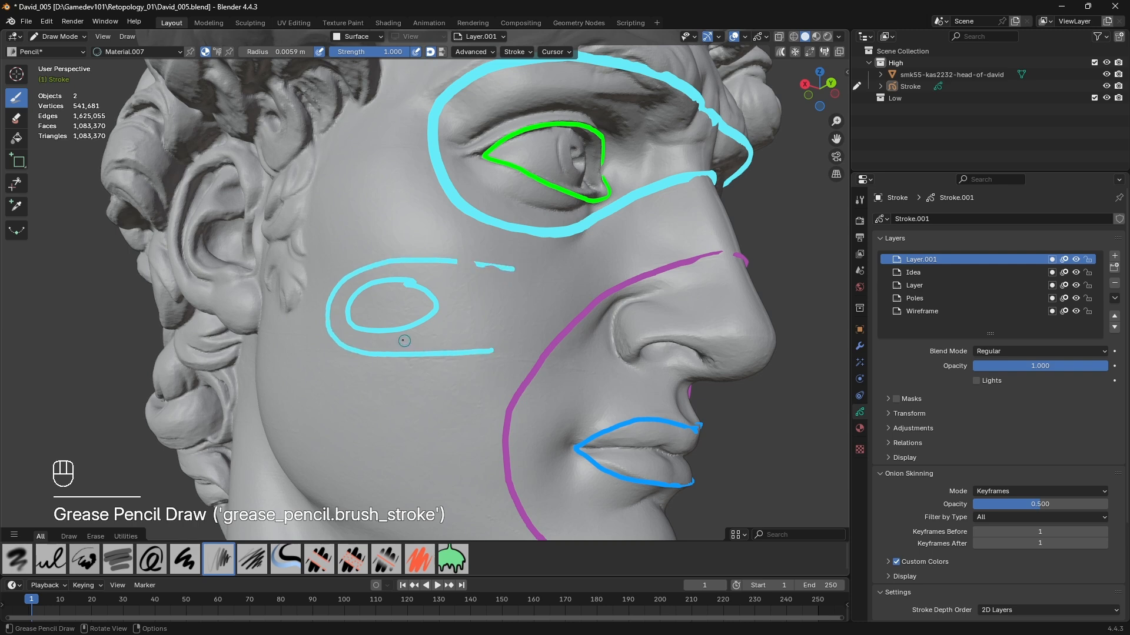
{"action": "mouse_move", "coordinate": [437, 276]}
{"action": "middle_mouse_down"}
{"action": "mouse_move", "coordinate": [456, 283]}
{"action": "mouse_move", "coordinate": [428, 282]}
{"action": "middle_mouse_up"}
{"action": "scroll", "coordinate": [454, 260], "scroll_direction": "up", "scroll_amount": 4}
- Undo the nested cyan loops on the cheek
{"action": "key", "text": "ctrl+z"}
{"action": "key", "text": "ctrl+z"}
{"action": "key", "text": "ctrl+z"}
{"action": "key", "text": "ctrl+z"}
- Switch the stroke material to the orange Material.004 and set the pencil radius to about 0.0076 m
{"action": "scroll", "coordinate": [443, 302], "scroll_direction": "down", "scroll_amount": 4}
{"action": "mouse_move", "coordinate": [423, 300]}
{"action": "middle_mouse_down"}
{"action": "mouse_move", "coordinate": [403, 297]}
{"action": "mouse_move", "coordinate": [471, 212]}
{"action": "mouse_move", "coordinate": [443, 218]}
{"action": "middle_mouse_up"}
{"action": "left_click", "coordinate": [135, 53]}
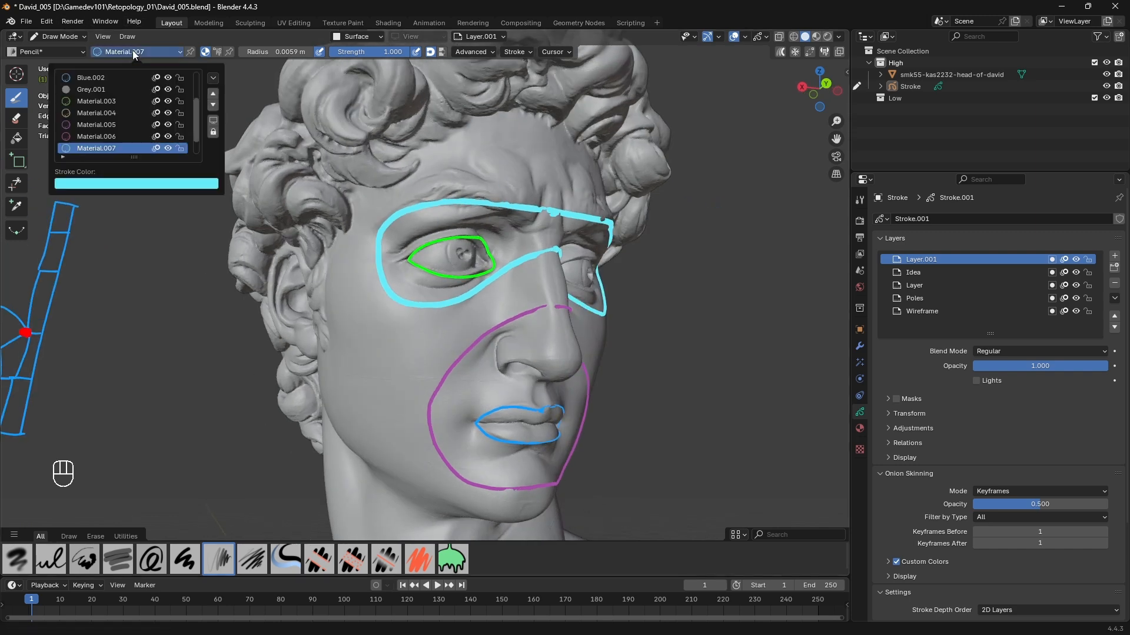
{"action": "left_click_drag", "start_coordinate": [133, 157], "coordinate": [105, 213]}
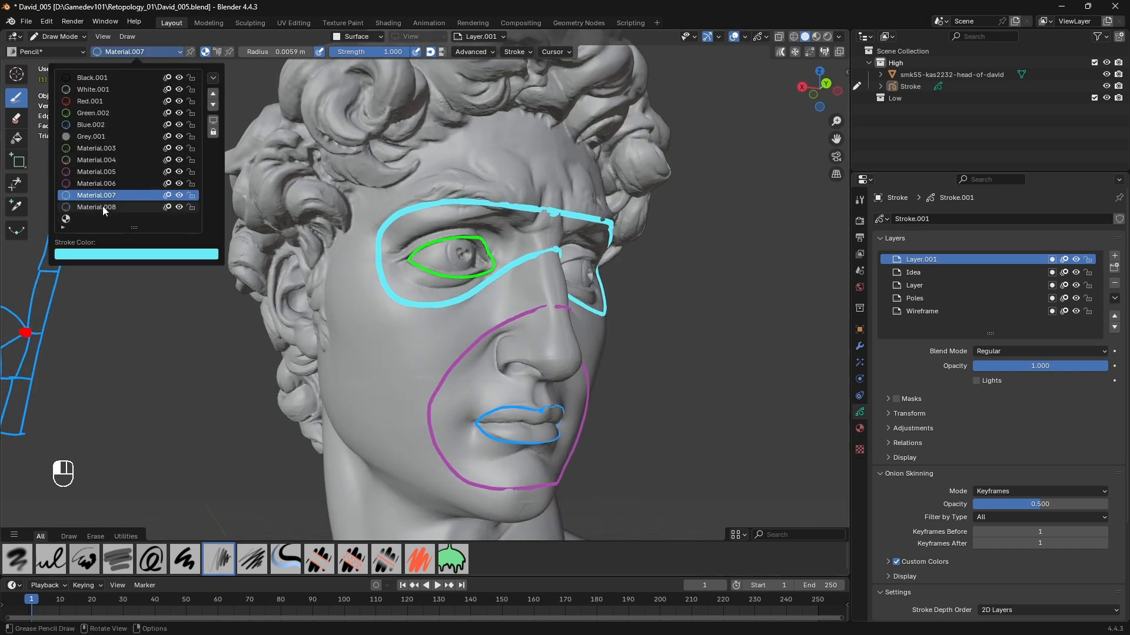
{"action": "left_click", "coordinate": [96, 162]}
{"action": "key", "text": "f"}
{"action": "key", "text": "f"}
{"action": "scroll", "coordinate": [463, 194], "scroll_direction": "up", "scroll_amount": 2}
{"action": "key", "text": "f"}
{"action": "left_click", "coordinate": [471, 167]}
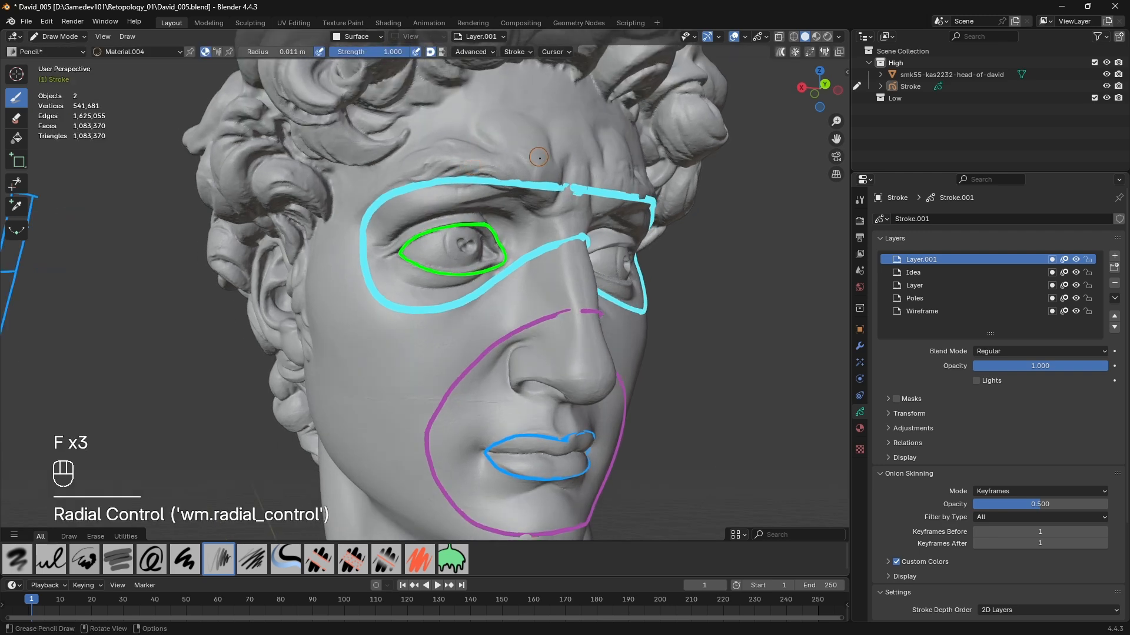
{"action": "scroll", "coordinate": [549, 158], "scroll_direction": "up", "scroll_amount": 1}
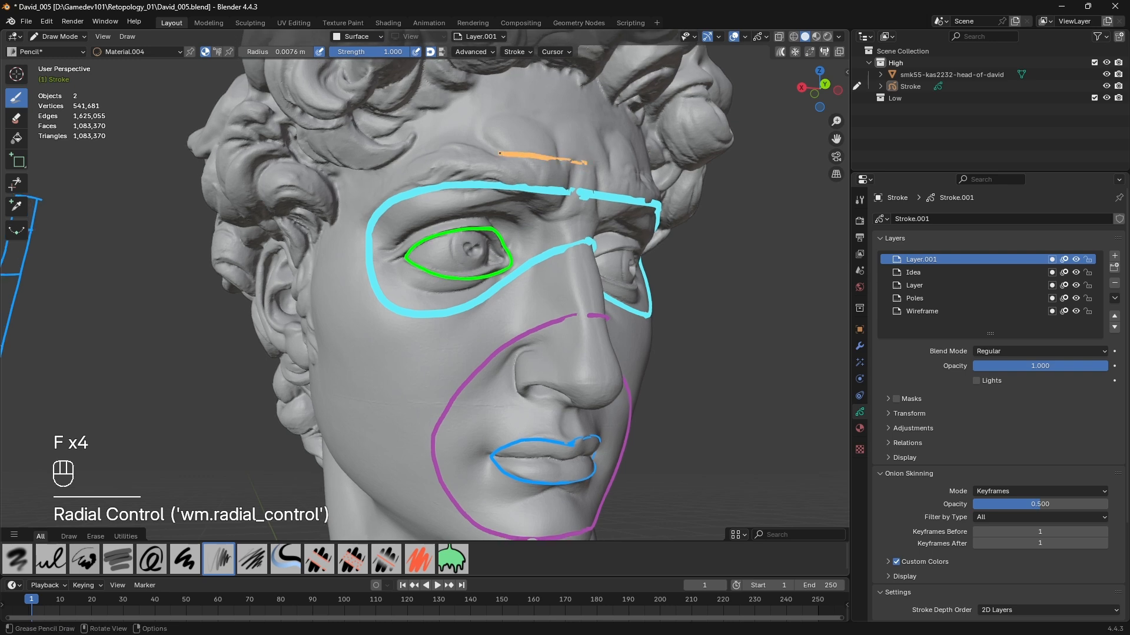
{"action": "key", "text": "ctrl+z"}
{"action": "key", "text": "f"}
- Draw an orange line from the middle of the forehead around the cyan mask and across the cheek to the upper lip
{"action": "mouse_move", "coordinate": [518, 158]}
{"action": "middle_mouse_down", "text": "shift"}
{"action": "mouse_move", "coordinate": [515, 145]}
{"action": "mouse_move", "coordinate": [559, 162]}
{"action": "middle_mouse_up", "text": "shift"}
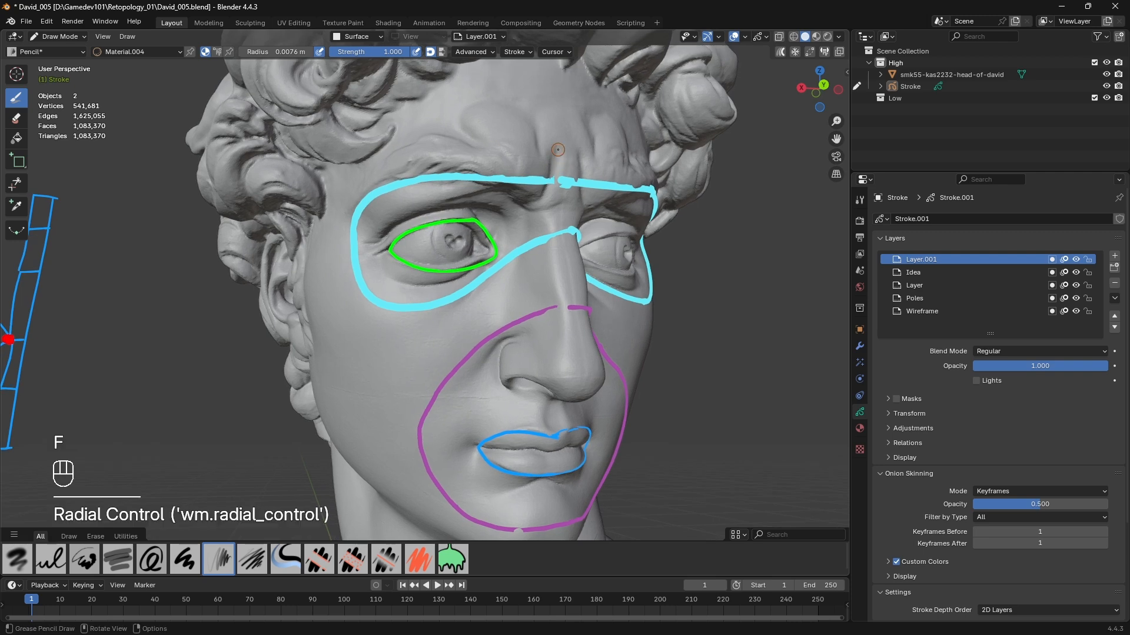
{"action": "left_click_drag", "start_coordinate": [562, 144], "coordinate": [454, 151]}
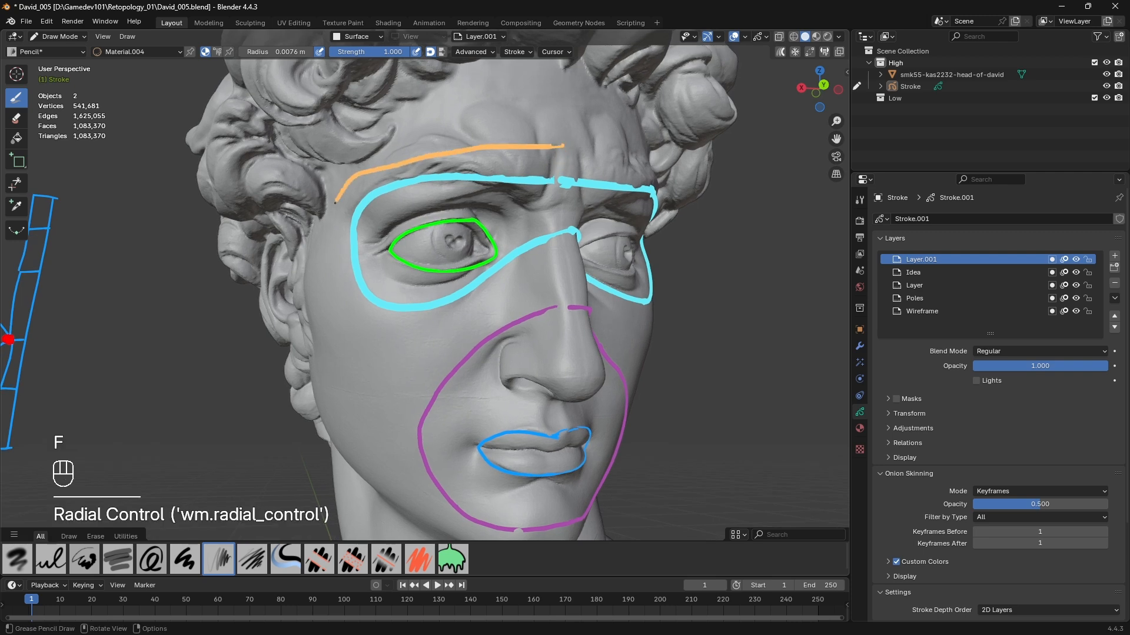
{"action": "left_click_drag", "start_coordinate": [329, 270], "coordinate": [352, 324]}
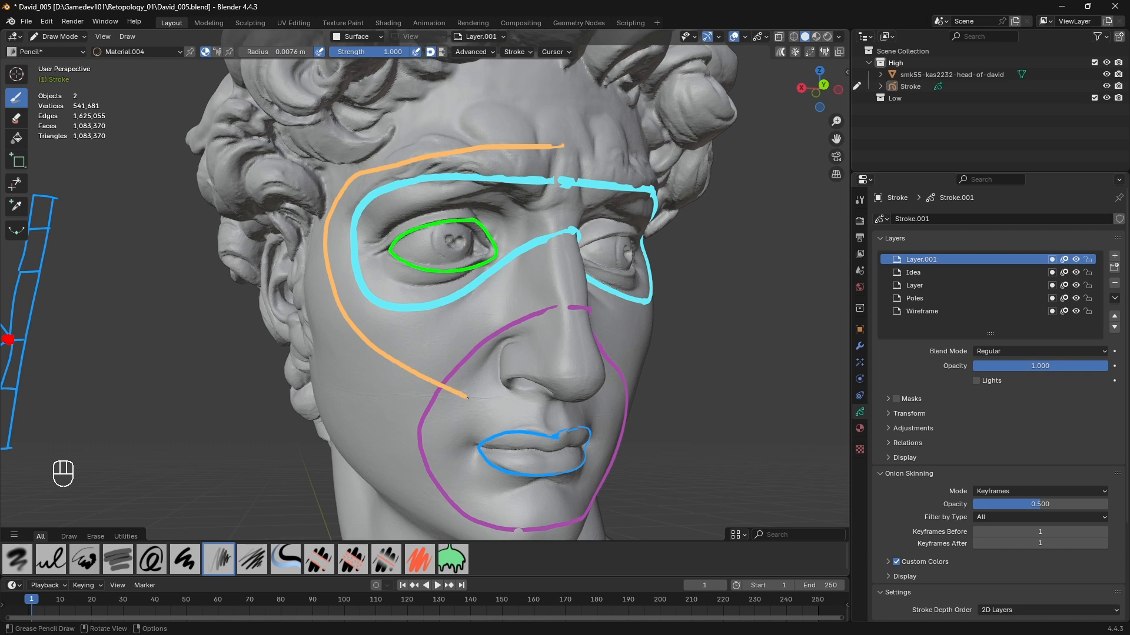
{"action": "left_click_drag", "start_coordinate": [500, 442], "coordinate": [500, 443]}
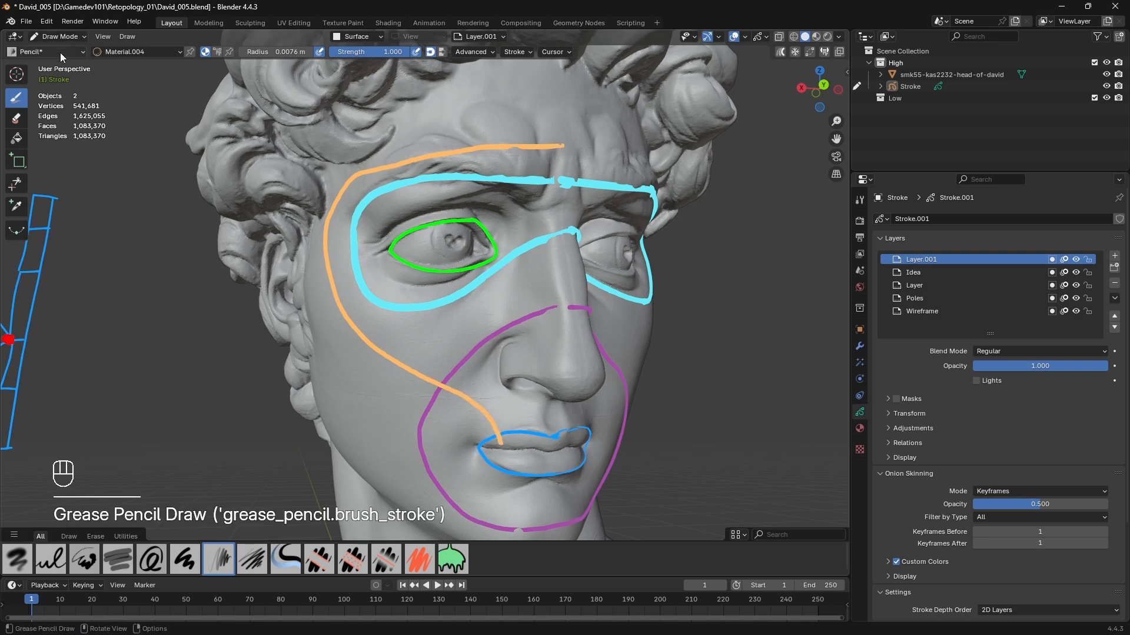
- Switch the stroke material to the blue Material.008 and set the pencil radius to about 0.0088 m
{"action": "left_click", "coordinate": [136, 51]}
{"action": "key", "text": "ctrl+z"}
{"action": "left_click", "coordinate": [158, 52]}
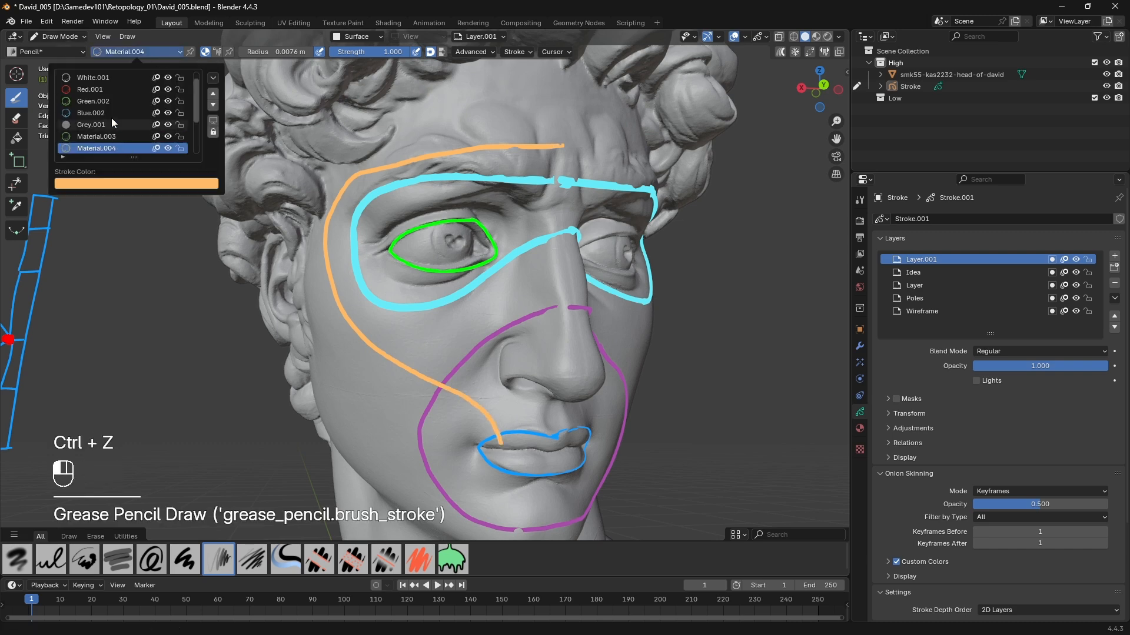
{"action": "scroll", "coordinate": [100, 94], "scroll_direction": "down", "scroll_amount": 5}
{"action": "left_click", "coordinate": [103, 116]}
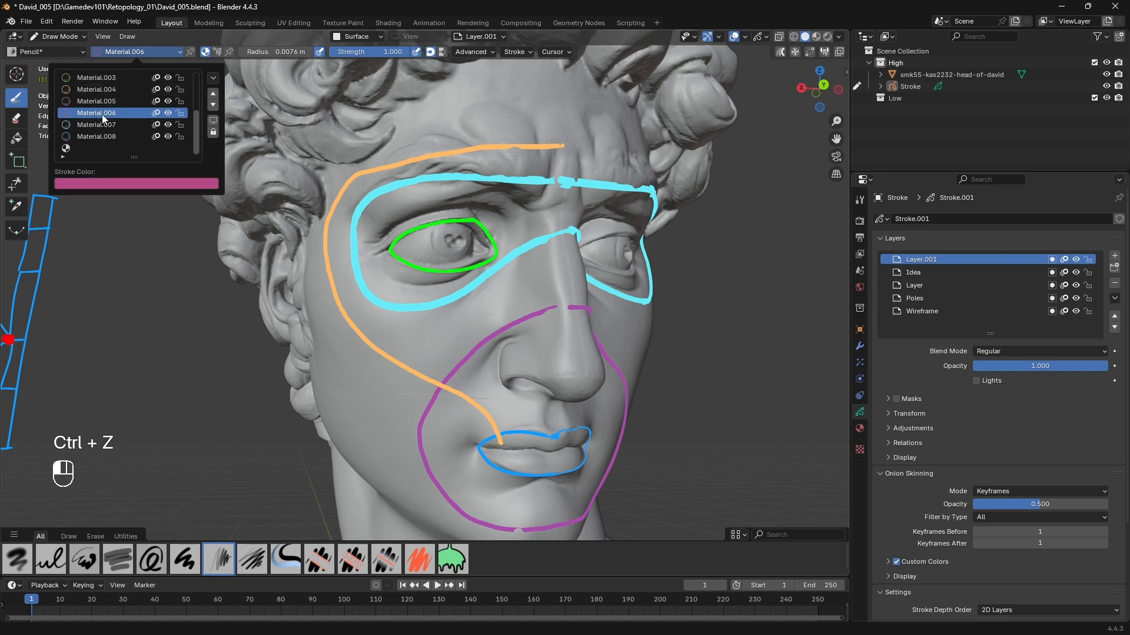
{"action": "left_click", "coordinate": [100, 123]}
{"action": "left_click", "coordinate": [96, 137]}
{"action": "middle_click_drag", "start_coordinate": [412, 294], "coordinate": [482, 306]}
{"action": "key", "text": "f"}
{"action": "left_click", "coordinate": [488, 322]}
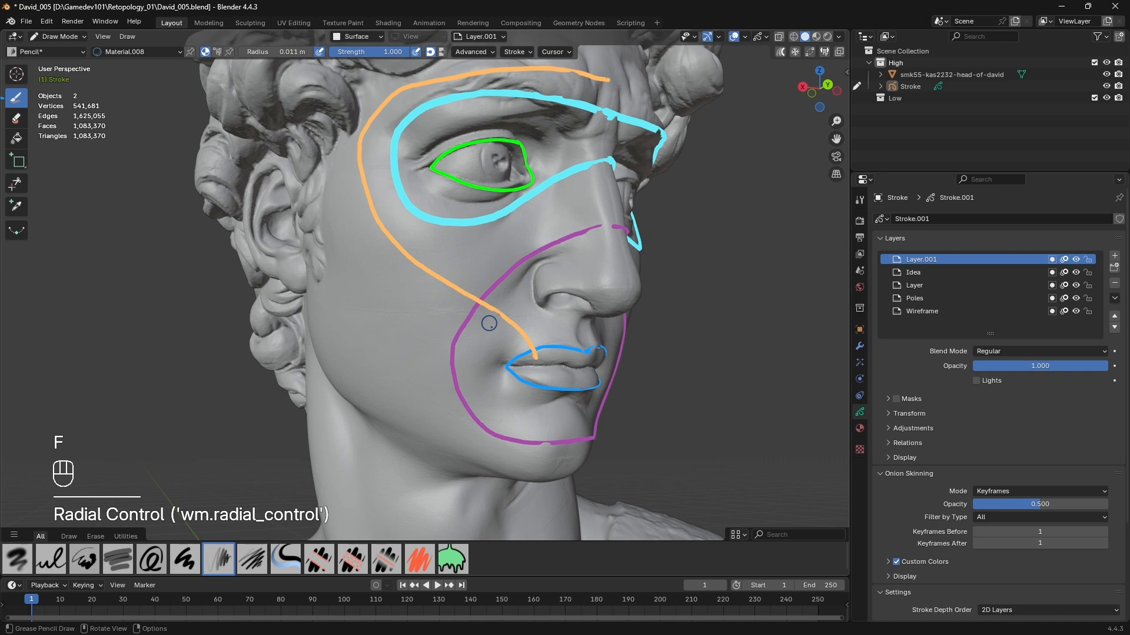
{"action": "key", "text": "f"}
{"action": "key", "text": "f"}
- Draw a blue line from the lower lip near the mouth corner across the lower cheek to below the ear
{"action": "left_click", "coordinate": [529, 369]}
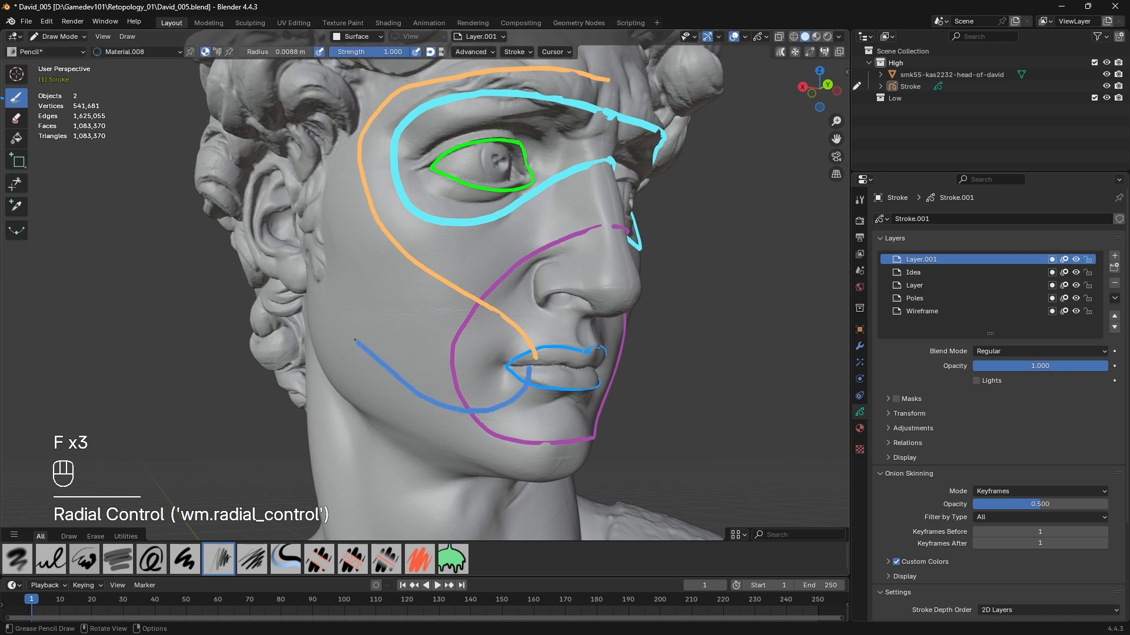
{"action": "left_click_drag", "start_coordinate": [305, 308], "coordinate": [303, 310]}
{"action": "mouse_move", "coordinate": [330, 307]}
{"action": "middle_mouse_down"}
{"action": "mouse_move", "coordinate": [399, 302]}
{"action": "mouse_move", "coordinate": [349, 328]}
{"action": "middle_mouse_up"}
- Draw an orange Material.004 line, radius about 0.015 m, from the hair down in front of the ear to the jaw
{"action": "mouse_move", "coordinate": [517, 359]}
{"action": "middle_mouse_down"}
{"action": "mouse_move", "coordinate": [460, 365]}
{"action": "mouse_move", "coordinate": [456, 305]}
{"action": "middle_mouse_up"}
{"action": "scroll", "coordinate": [461, 365], "scroll_direction": "down", "scroll_amount": 3}
{"action": "mouse_move", "coordinate": [437, 236]}
{"action": "middle_mouse_down"}
{"action": "mouse_move", "coordinate": [348, 284]}
{"action": "mouse_move", "coordinate": [402, 236]}
{"action": "middle_mouse_up"}
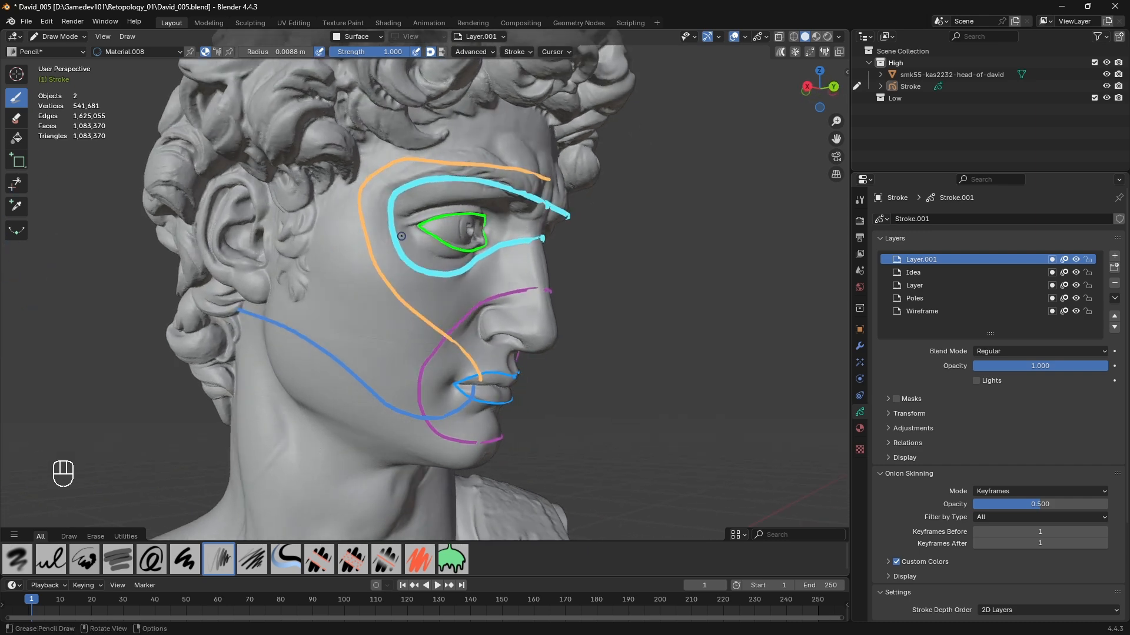
{"action": "left_click", "coordinate": [120, 51]}
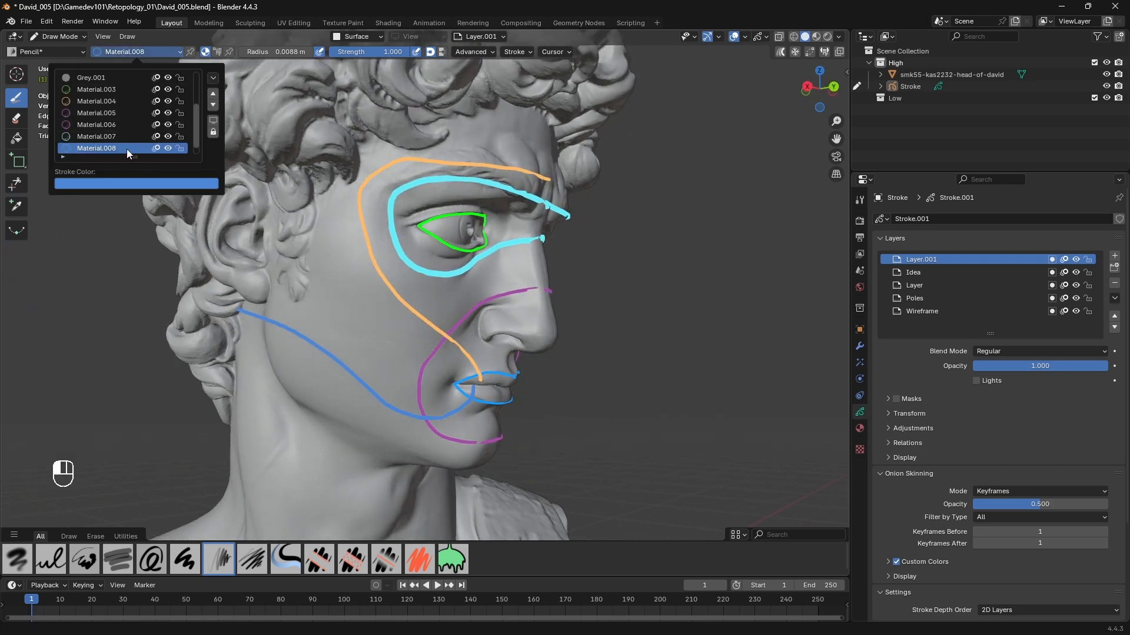
{"action": "left_click_drag", "start_coordinate": [128, 150], "coordinate": [135, 191]}
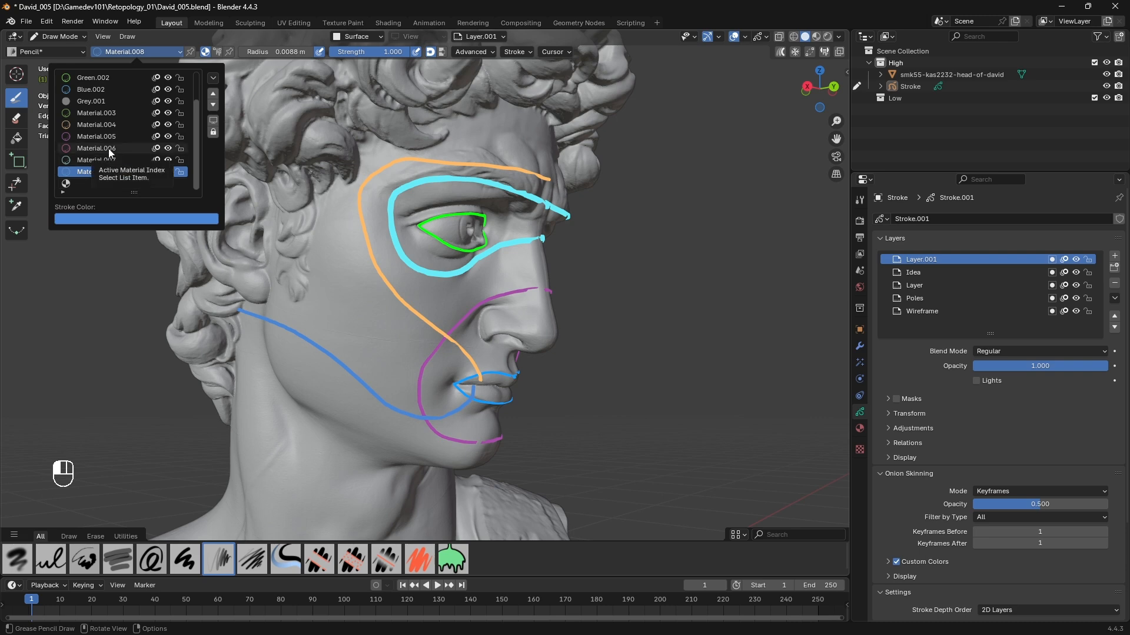
{"action": "left_click", "coordinate": [107, 125]}
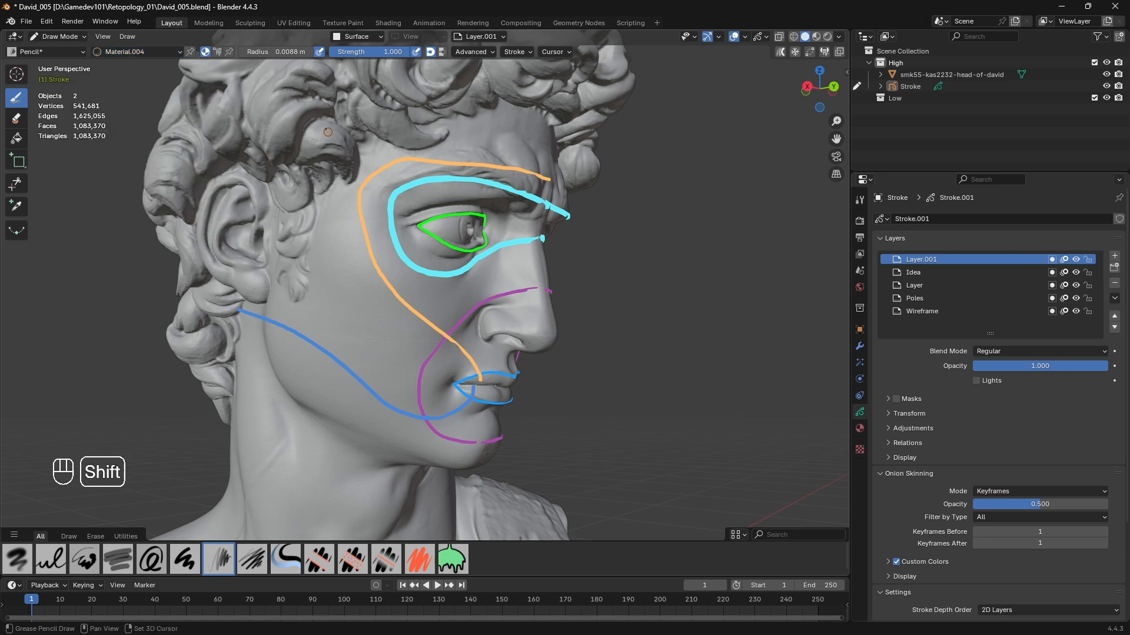
{"action": "middle_click_drag", "start_coordinate": [323, 121], "coordinate": [341, 158], "text": "shift"}
{"action": "key", "text": "f"}
{"action": "left_click", "coordinate": [344, 159]}
{"action": "left_click_drag", "start_coordinate": [329, 109], "coordinate": [323, 359]}
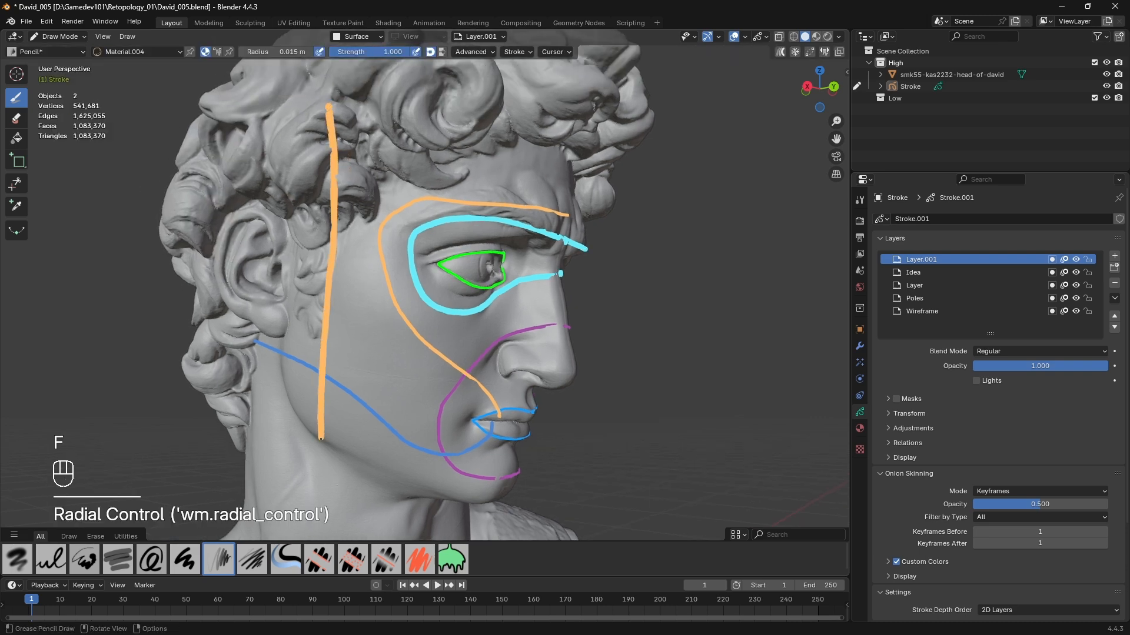
{"action": "left_click_drag", "start_coordinate": [322, 454], "coordinate": [322, 454]}
- Switch the stroke material to Black.001 and set the pencil radius to about 0.0083 m
{"action": "middle_click_drag", "start_coordinate": [321, 455], "coordinate": [312, 438]}
{"action": "mouse_move", "coordinate": [338, 204]}
{"action": "middle_mouse_down"}
{"action": "mouse_move", "coordinate": [308, 272]}
{"action": "mouse_move", "coordinate": [476, 283]}
{"action": "middle_mouse_up"}
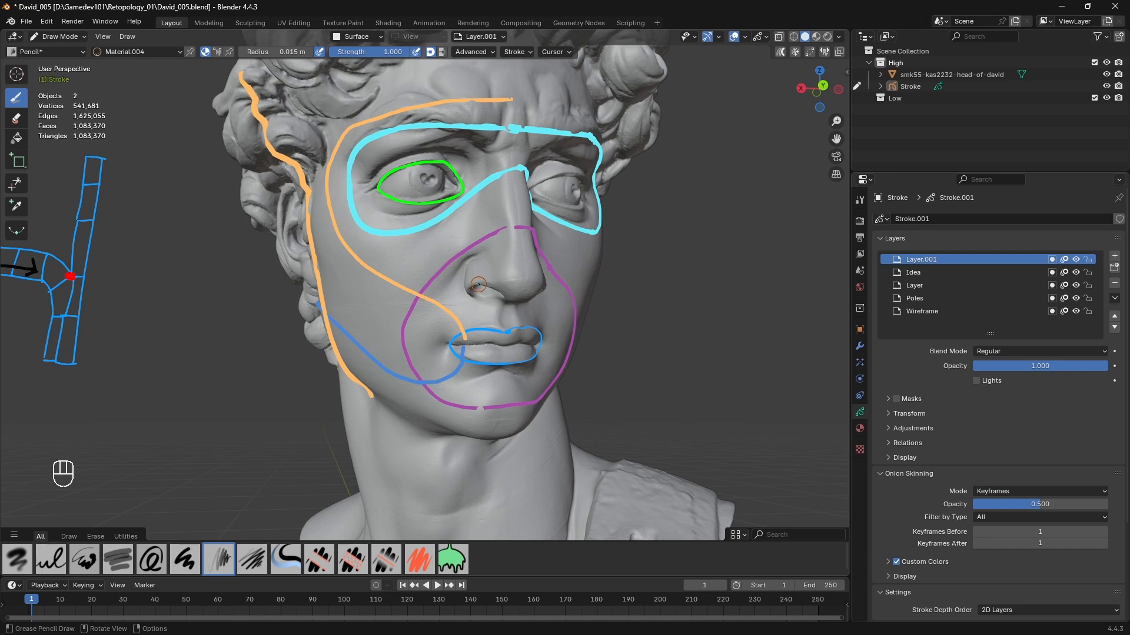
{"action": "left_click", "coordinate": [109, 51]}
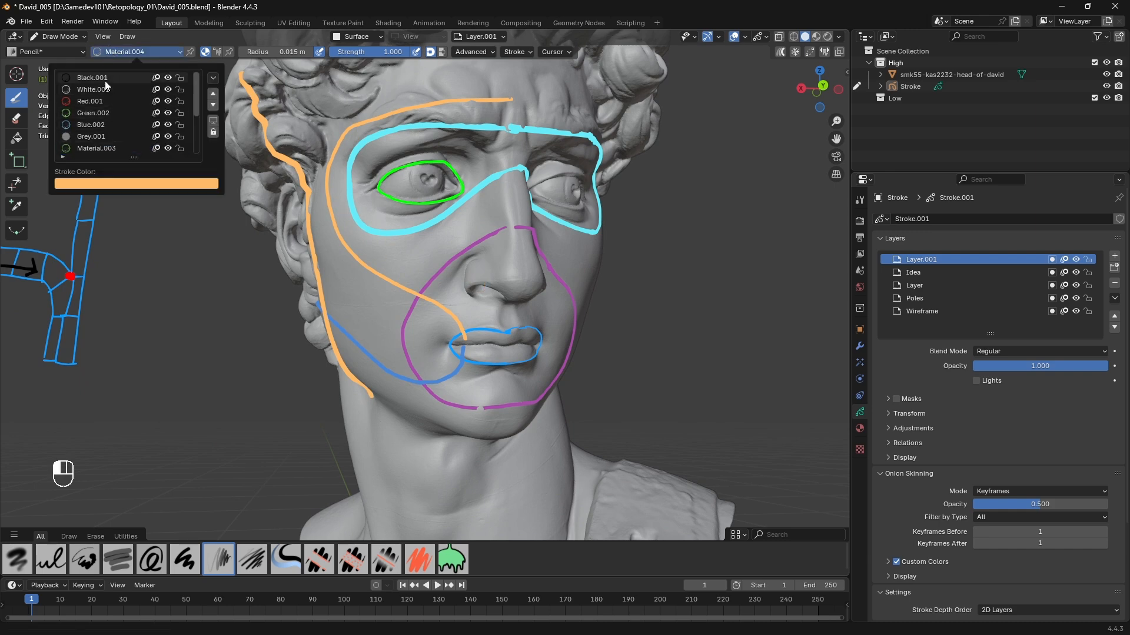
{"action": "left_click", "coordinate": [104, 81]}
{"action": "scroll", "coordinate": [483, 223], "scroll_direction": "up", "scroll_amount": 1}
{"action": "mouse_move", "coordinate": [447, 224]}
{"action": "middle_mouse_down"}
{"action": "mouse_move", "coordinate": [475, 234]}
{"action": "mouse_move", "coordinate": [482, 262]}
{"action": "middle_mouse_up"}
{"action": "key", "text": "f"}
{"action": "left_click", "coordinate": [466, 229]}
{"action": "mouse_move", "coordinate": [482, 262]}
{"action": "middle_mouse_down"}
{"action": "mouse_move", "coordinate": [443, 261]}
{"action": "mouse_move", "coordinate": [451, 250]}
{"action": "mouse_move", "coordinate": [463, 293]}
{"action": "mouse_move", "coordinate": [449, 257]}
{"action": "middle_mouse_up"}
{"action": "scroll", "coordinate": [449, 257], "scroll_direction": "up", "scroll_amount": 2}
{"action": "middle_click_drag", "start_coordinate": [335, 285], "coordinate": [351, 302], "text": "shift"}
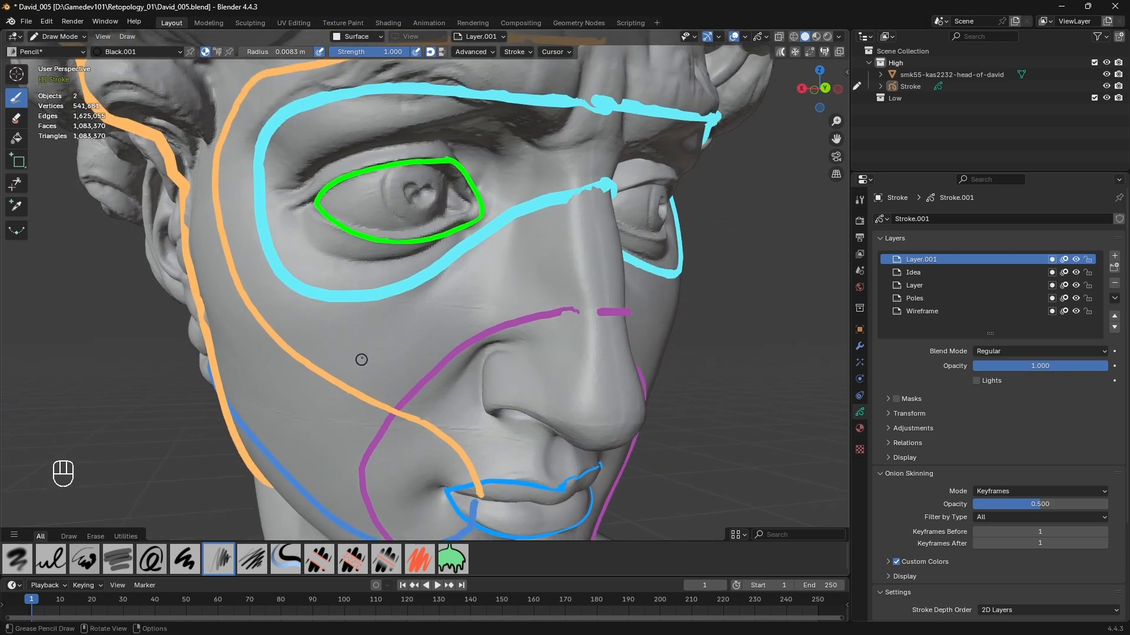
- Draw black arrows pointing at the green eye loop, the cyan mask, the purple nose loop and the blue lip loop
{"action": "middle_click_drag", "start_coordinate": [362, 360], "coordinate": [385, 346]}
{"action": "left_click_drag", "start_coordinate": [368, 298], "coordinate": [385, 290]}
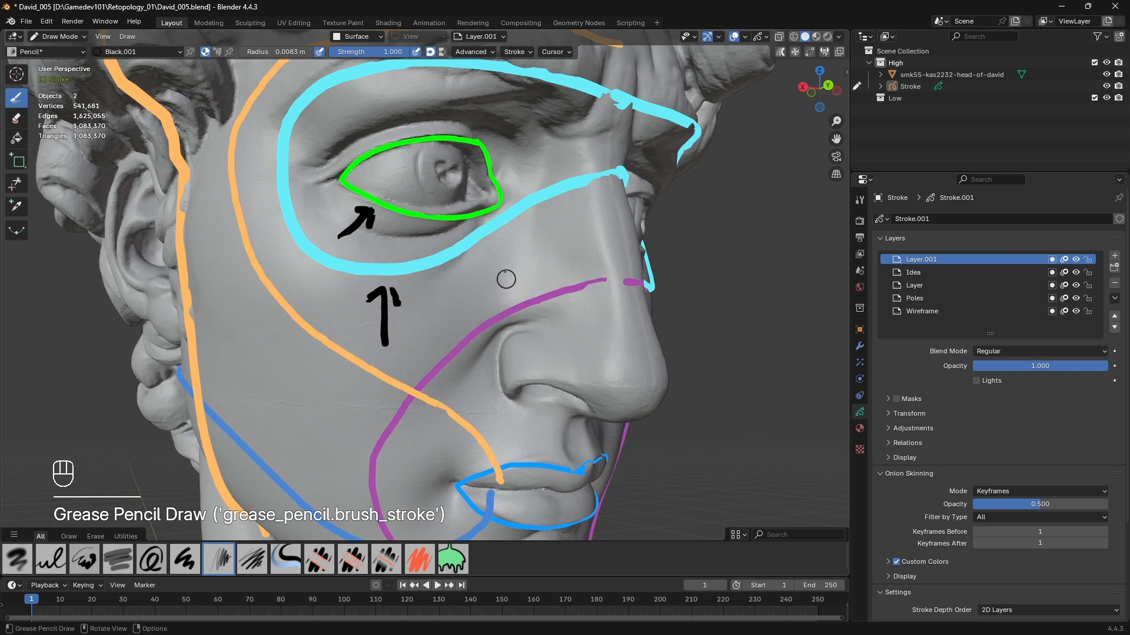
{"action": "scroll", "coordinate": [493, 304], "scroll_direction": "down", "scroll_amount": 1}
{"action": "middle_click_drag", "start_coordinate": [456, 338], "coordinate": [431, 301], "text": "shift"}
{"action": "middle_click_drag", "start_coordinate": [431, 301], "coordinate": [387, 230]}
{"action": "scroll", "coordinate": [438, 308], "scroll_direction": "up", "scroll_amount": 3}
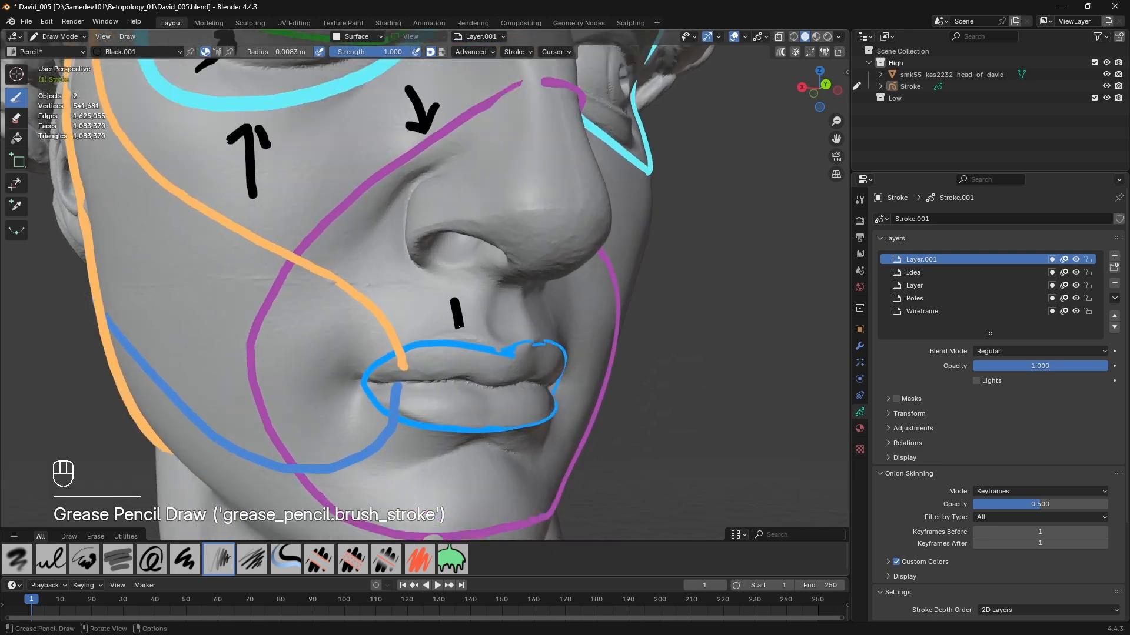
{"action": "scroll", "coordinate": [445, 319], "scroll_direction": "down", "scroll_amount": 6}
{"action": "scroll", "coordinate": [364, 216], "scroll_direction": "up", "scroll_amount": 2}
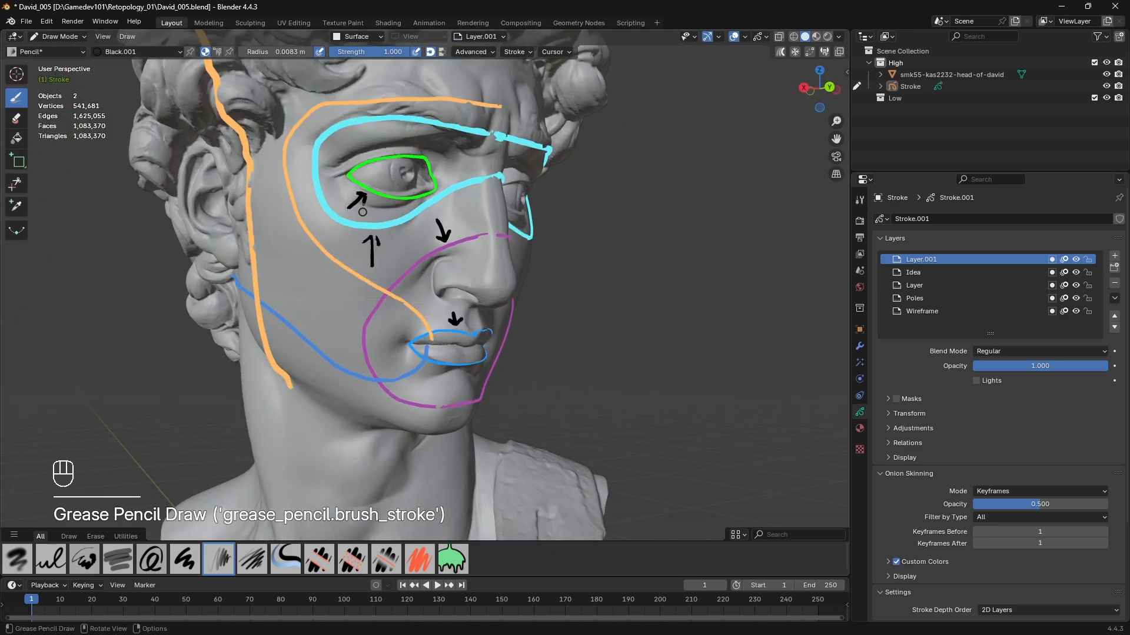
- Undo the black arrows on the face
{"action": "key", "text": "ctrl+z"}
{"action": "key", "text": "ctrl+z"}
{"action": "key", "text": "ctrl+z"}
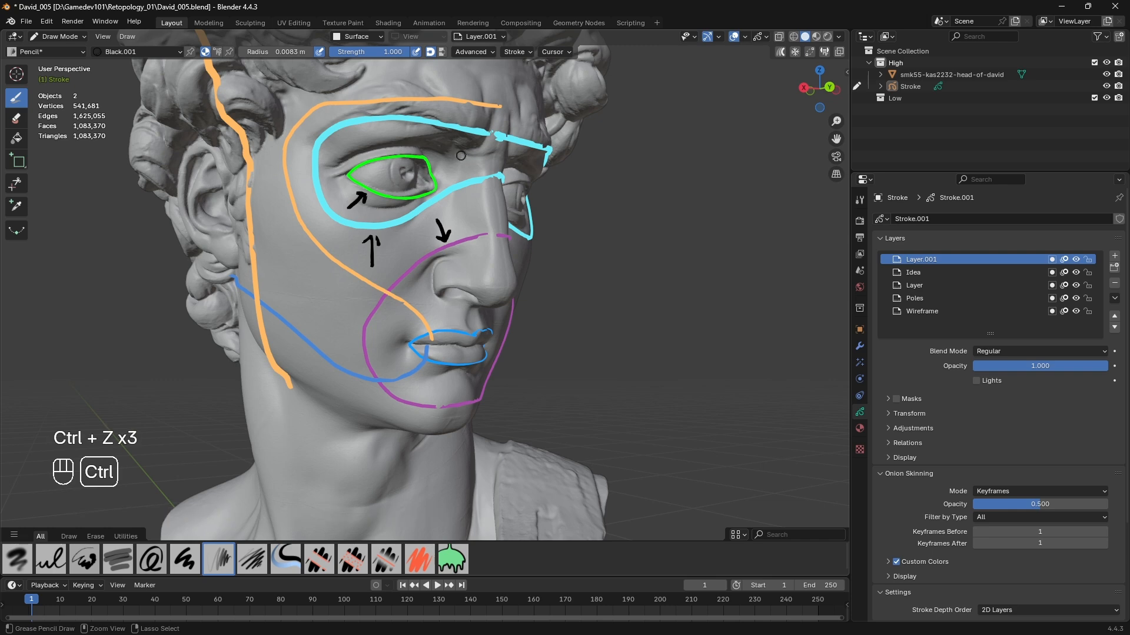
{"action": "key", "text": "ctrl+z"}
{"action": "key", "text": "ctrl+z"}
{"action": "key", "text": "ctrl+z"}
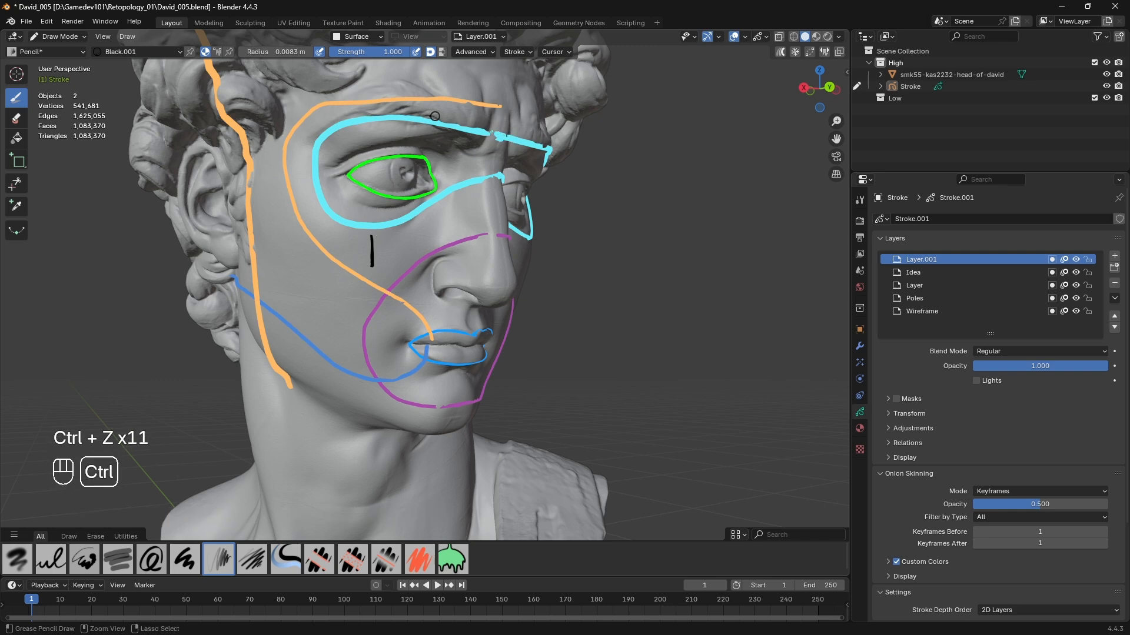
- Draw a black double-headed arrow from the mouth corner diagonally up across the cheek
{"action": "mouse_move", "coordinate": [503, 166]}
{"action": "middle_mouse_down"}
{"action": "mouse_move", "coordinate": [453, 228]}
{"action": "mouse_move", "coordinate": [420, 239]}
{"action": "middle_mouse_up"}
{"action": "middle_click_drag", "start_coordinate": [475, 319], "coordinate": [571, 338]}
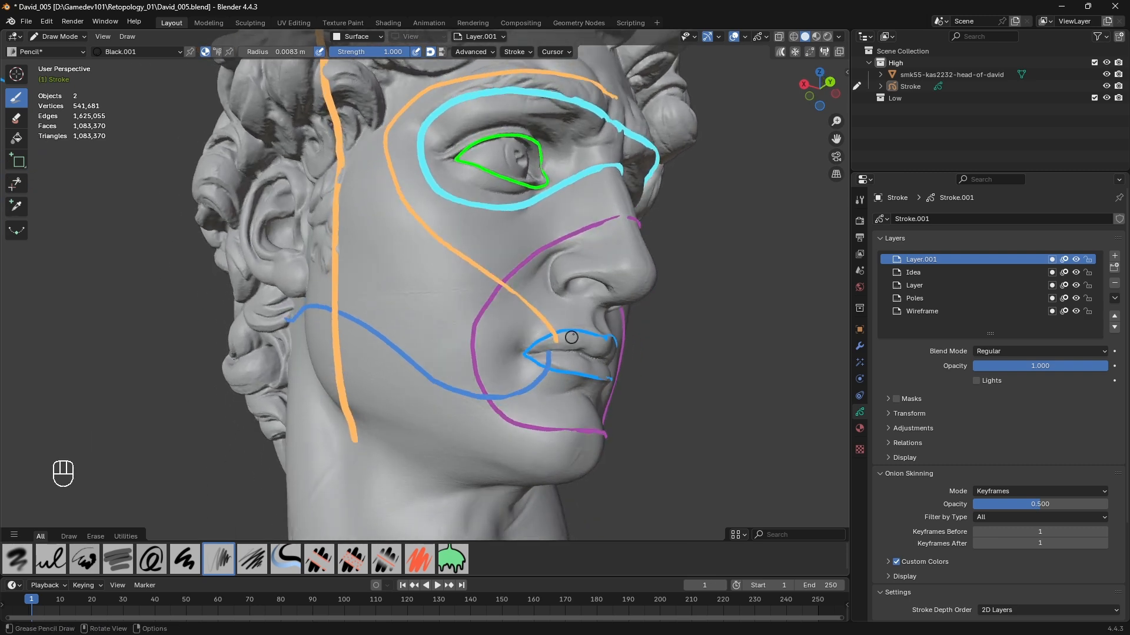
{"action": "middle_click_drag", "start_coordinate": [465, 330], "coordinate": [464, 362], "text": "shift"}
{"action": "scroll", "coordinate": [620, 403], "scroll_direction": "up", "scroll_amount": 3}
{"action": "mouse_move", "coordinate": [632, 432]}
{"action": "left_mouse_down"}
{"action": "mouse_move", "coordinate": [445, 316]}
{"action": "mouse_move", "coordinate": [486, 317]}
{"action": "left_mouse_up"}
{"action": "left_click_drag", "start_coordinate": [612, 398], "coordinate": [622, 434]}
{"action": "left_click_drag", "start_coordinate": [625, 438], "coordinate": [591, 440]}
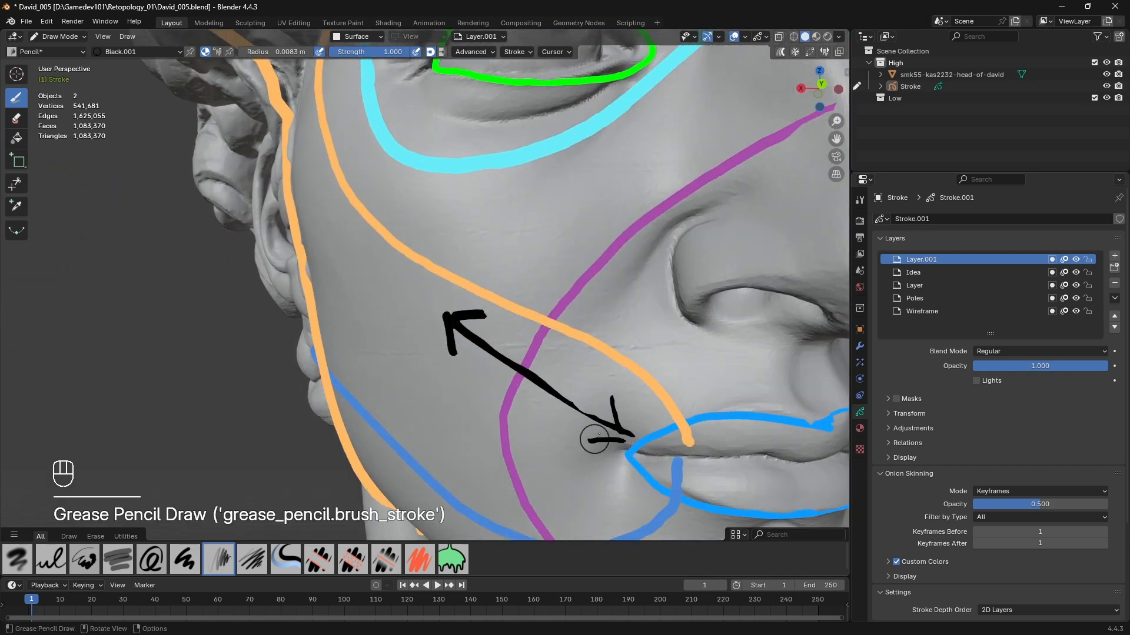
- Try two black lines crossing the double-headed cheek arrow, and undo them together with the arrow
{"action": "left_click_drag", "start_coordinate": [528, 499], "coordinate": [621, 293]}
{"action": "left_click_drag", "start_coordinate": [421, 493], "coordinate": [537, 237]}
{"action": "key", "text": "ctrl+z"}
{"action": "key", "text": "ctrl+z"}
{"action": "key", "text": "ctrl+z"}
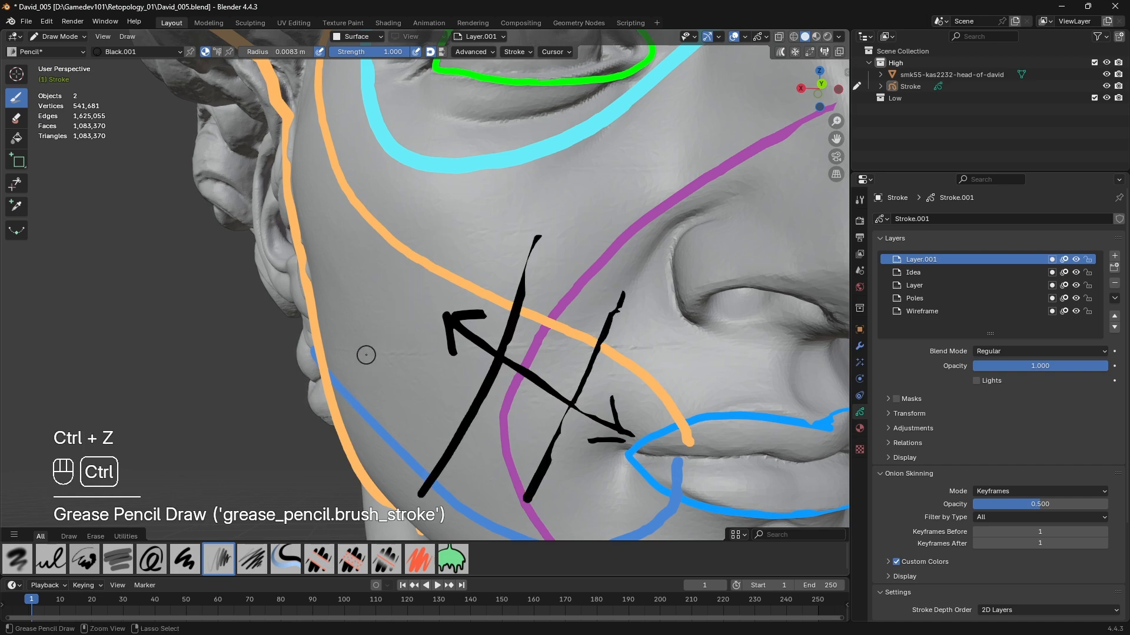
{"action": "key", "text": "ctrl+z"}
{"action": "key", "text": "ctrl+z"}
{"action": "key", "text": "ctrl+z"}
- Add a new Grease Pencil layer above Layer.001 and switch the stroke material to Red.001
{"action": "middle_click_drag", "start_coordinate": [497, 132], "coordinate": [550, 206]}
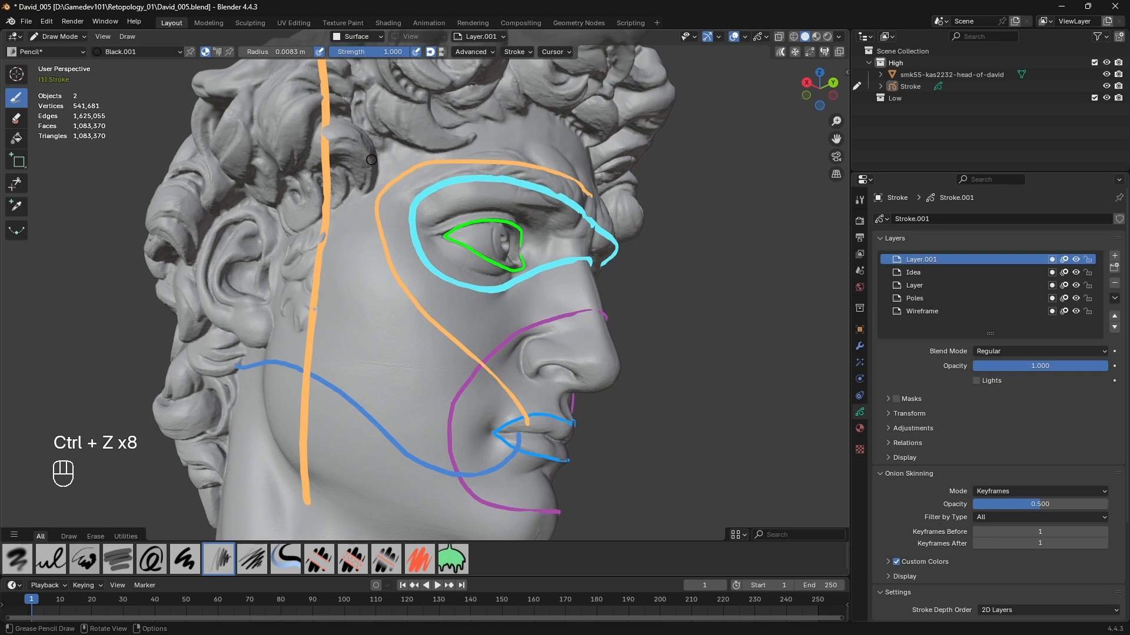
{"action": "mouse_move", "coordinate": [472, 396]}
{"action": "middle_mouse_down"}
{"action": "mouse_move", "coordinate": [421, 353]}
{"action": "mouse_move", "coordinate": [449, 277]}
{"action": "mouse_move", "coordinate": [483, 346]}
{"action": "mouse_move", "coordinate": [476, 380]}
{"action": "middle_mouse_up"}
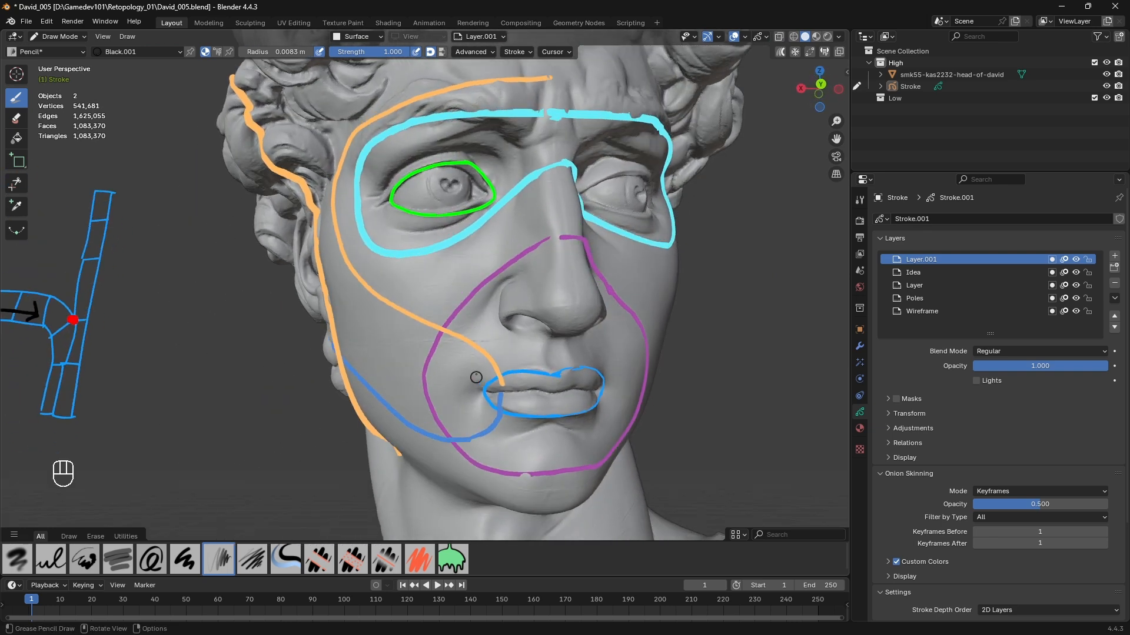
{"action": "scroll", "coordinate": [475, 372], "scroll_direction": "up", "scroll_amount": 1}
{"action": "middle_click_drag", "start_coordinate": [519, 319], "coordinate": [476, 357]}
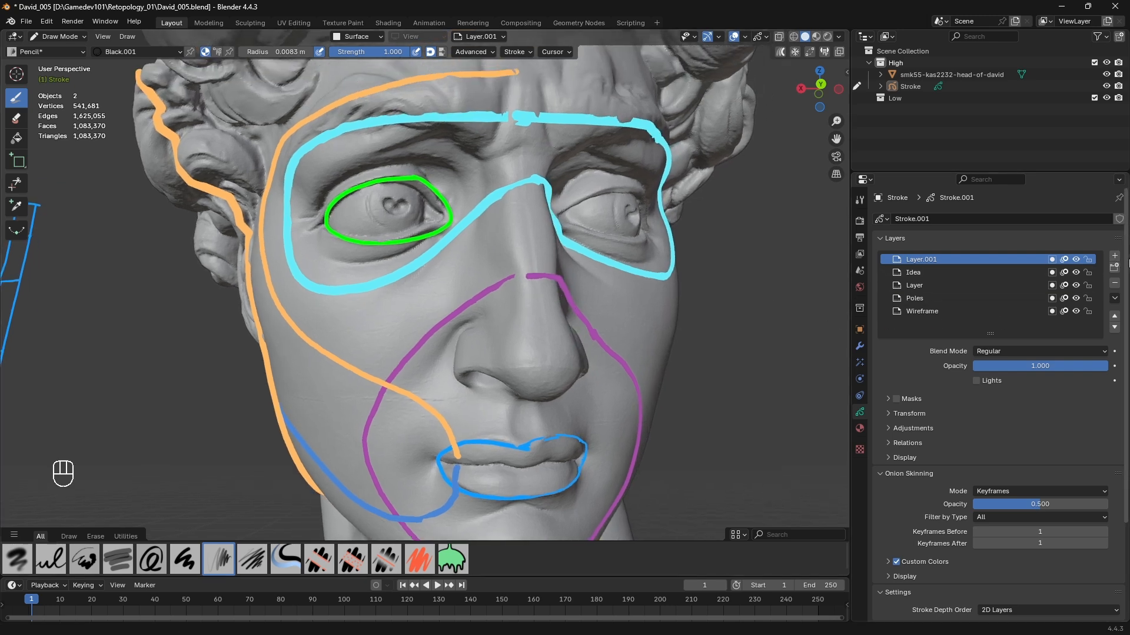
{"action": "left_click", "coordinate": [1114, 256]}
{"action": "middle_click_drag", "start_coordinate": [471, 306], "coordinate": [309, 289]}
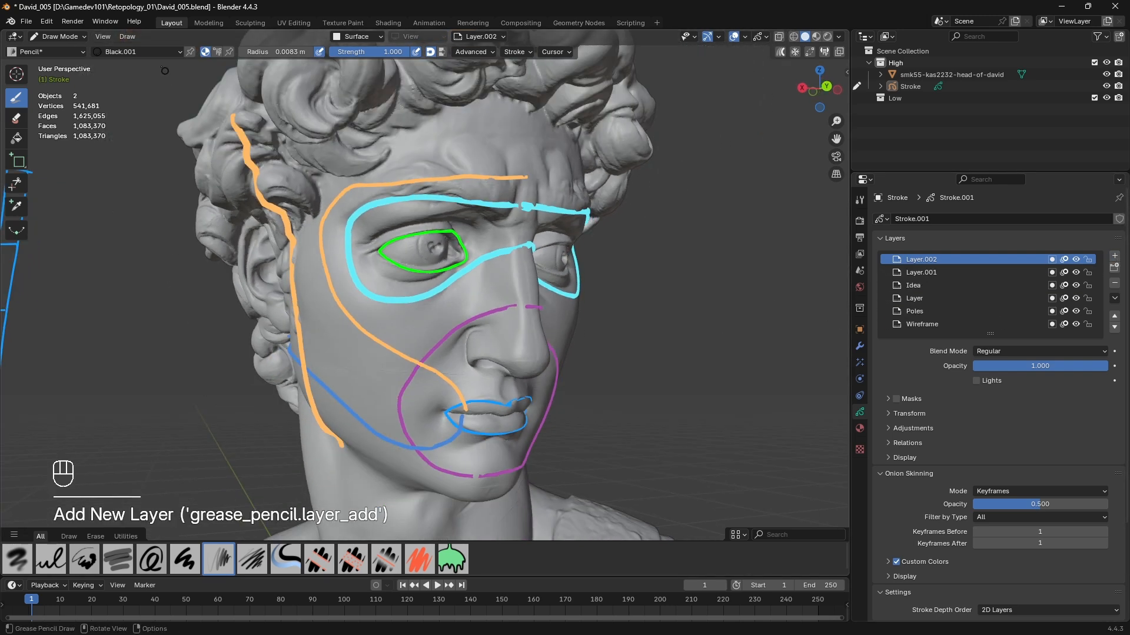
{"action": "left_click", "coordinate": [140, 53]}
{"action": "left_click", "coordinate": [102, 101]}
{"action": "middle_click_drag", "start_coordinate": [357, 188], "coordinate": [341, 178]}
{"action": "scroll", "coordinate": [342, 179], "scroll_direction": "up", "scroll_amount": 2}
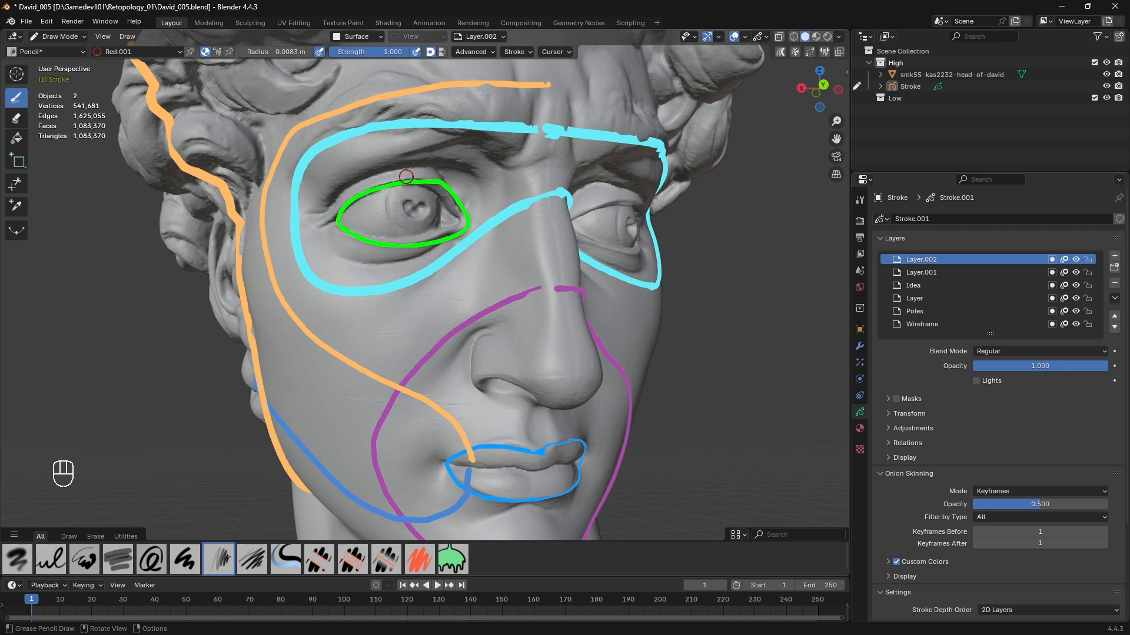
- Try red strokes along the purple nose-and-chin loop, and undo them
{"action": "middle_click_drag", "start_coordinate": [427, 465], "coordinate": [568, 219], "text": "shift"}
{"action": "middle_click_drag", "start_coordinate": [431, 247], "coordinate": [512, 292]}
{"action": "left_click_drag", "start_coordinate": [451, 469], "coordinate": [509, 479]}
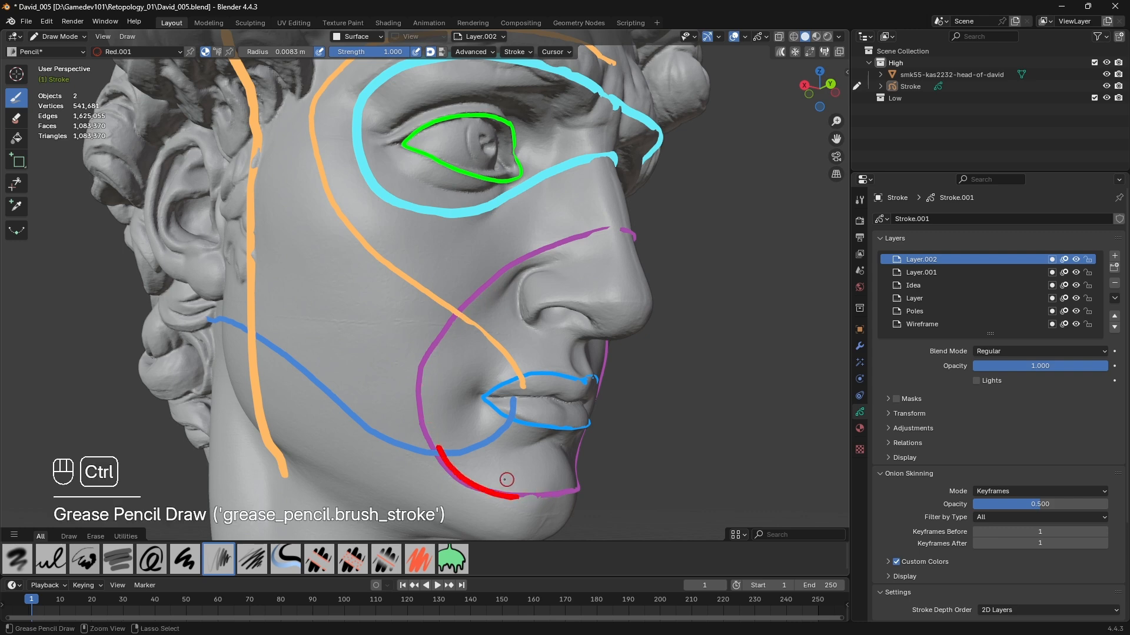
{"action": "key", "text": "ctrl+z"}
{"action": "mouse_move", "coordinate": [539, 257]}
{"action": "left_mouse_down"}
{"action": "mouse_move", "coordinate": [450, 350]}
{"action": "mouse_move", "coordinate": [487, 487]}
{"action": "left_mouse_up"}
{"action": "middle_click_drag", "start_coordinate": [465, 249], "coordinate": [426, 396], "text": "shift"}
{"action": "key", "text": "ctrl+z"}
- Try a red stroke from the nose bridge along the lower edge of the cyan mask, and undo it
{"action": "middle_click_drag", "start_coordinate": [426, 342], "coordinate": [380, 327]}
{"action": "middle_click_drag", "start_coordinate": [436, 298], "coordinate": [445, 317]}
{"action": "scroll", "coordinate": [445, 318], "scroll_direction": "up", "scroll_amount": 1}
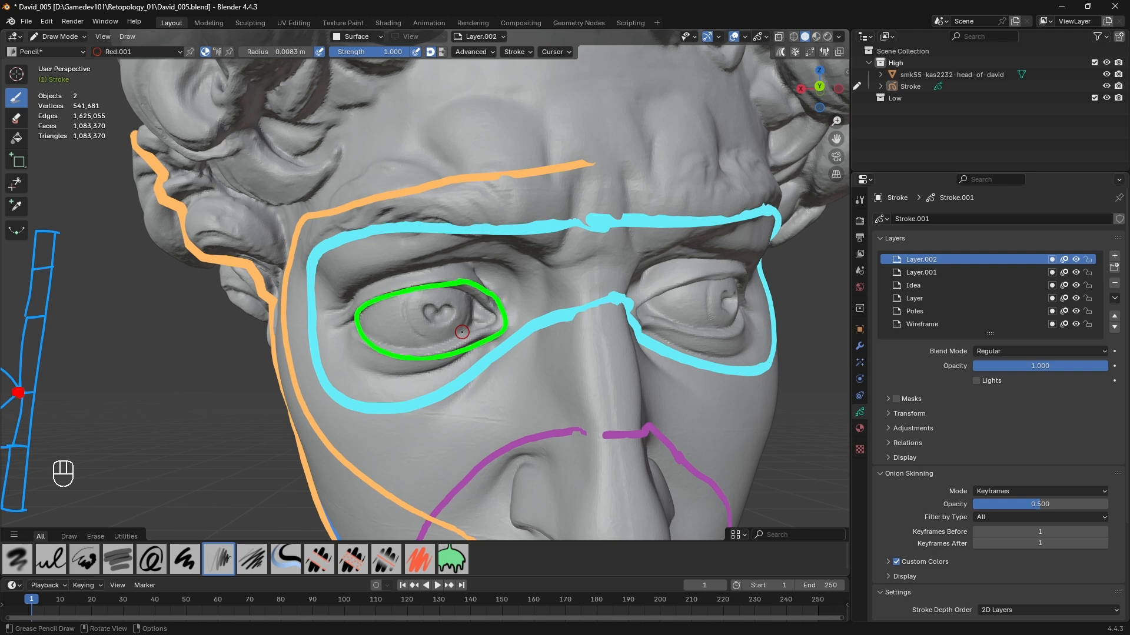
{"action": "middle_click_drag", "start_coordinate": [510, 338], "coordinate": [456, 305], "text": "shift"}
{"action": "middle_click_drag", "start_coordinate": [455, 304], "coordinate": [466, 305]}
{"action": "scroll", "coordinate": [466, 305], "scroll_direction": "up", "scroll_amount": 2}
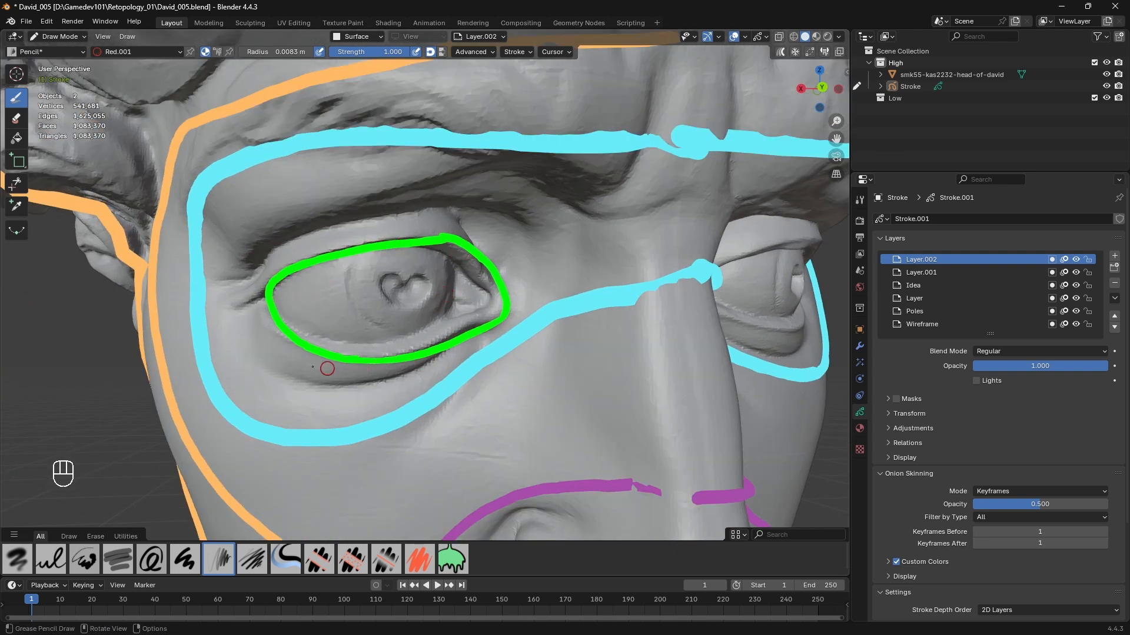
{"action": "middle_click_drag", "start_coordinate": [460, 337], "coordinate": [493, 369]}
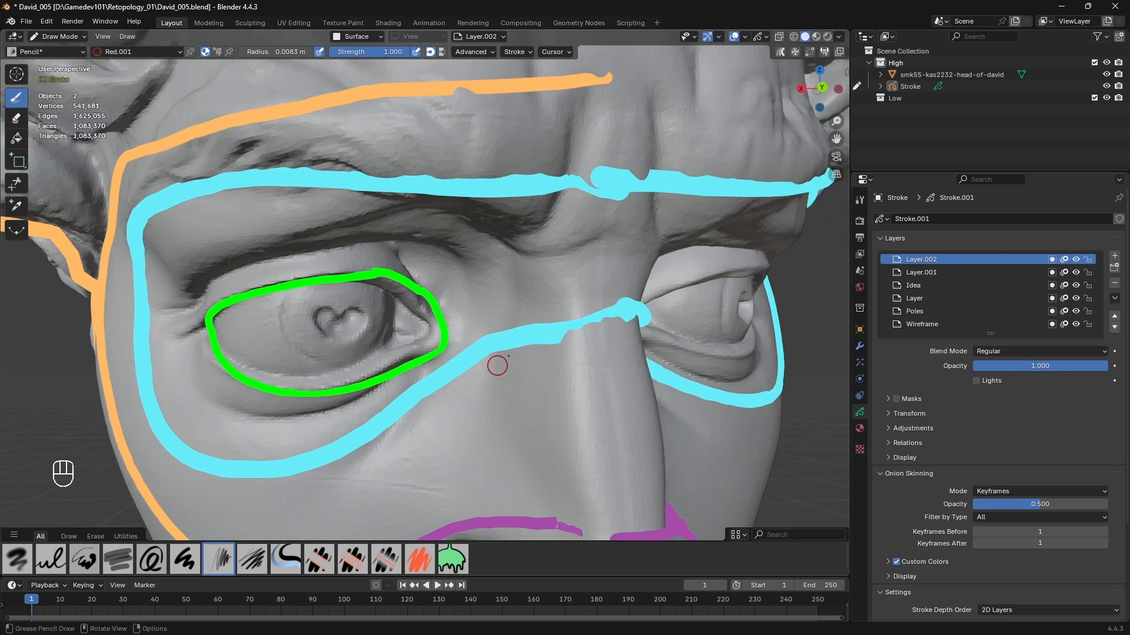
{"action": "mouse_move", "coordinate": [644, 314]}
{"action": "left_mouse_down"}
{"action": "mouse_move", "coordinate": [525, 322]}
{"action": "mouse_move", "coordinate": [344, 452]}
{"action": "left_mouse_up"}
{"action": "key", "text": "ctrl+z"}
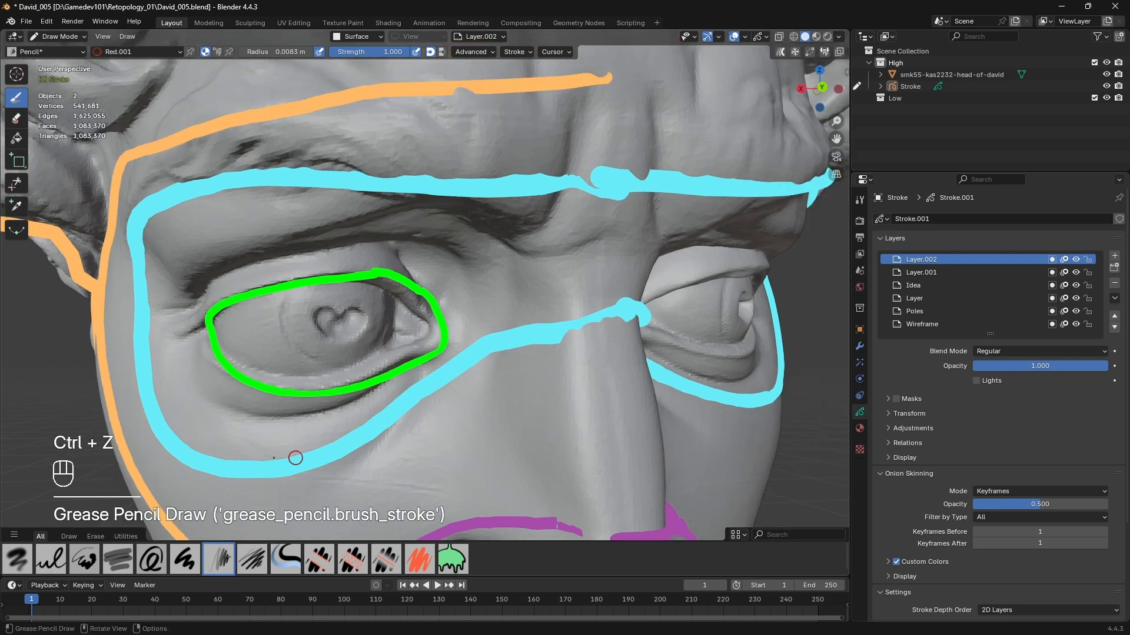
- Try red strokes over the cyan mask and the green eye loop, and undo them
{"action": "mouse_move", "coordinate": [388, 187]}
{"action": "left_mouse_down"}
{"action": "mouse_move", "coordinate": [349, 182]}
{"action": "mouse_move", "coordinate": [149, 221]}
{"action": "mouse_move", "coordinate": [150, 377]}
{"action": "mouse_move", "coordinate": [238, 459]}
{"action": "mouse_move", "coordinate": [427, 403]}
{"action": "left_mouse_up"}
{"action": "mouse_move", "coordinate": [392, 269]}
{"action": "left_mouse_down"}
{"action": "mouse_move", "coordinate": [203, 336]}
{"action": "mouse_move", "coordinate": [347, 392]}
{"action": "left_mouse_up"}
{"action": "key", "text": "ctrl+z"}
{"action": "key", "text": "ctrl+z"}
- Trace the cyan mask with a red arrow ending at the nose bridge, extend it across the brow, and undo these strokes
{"action": "mouse_move", "coordinate": [367, 186]}
{"action": "left_mouse_down"}
{"action": "mouse_move", "coordinate": [105, 388]}
{"action": "mouse_move", "coordinate": [325, 456]}
{"action": "mouse_move", "coordinate": [618, 312]}
{"action": "mouse_move", "coordinate": [589, 350]}
{"action": "left_mouse_up"}
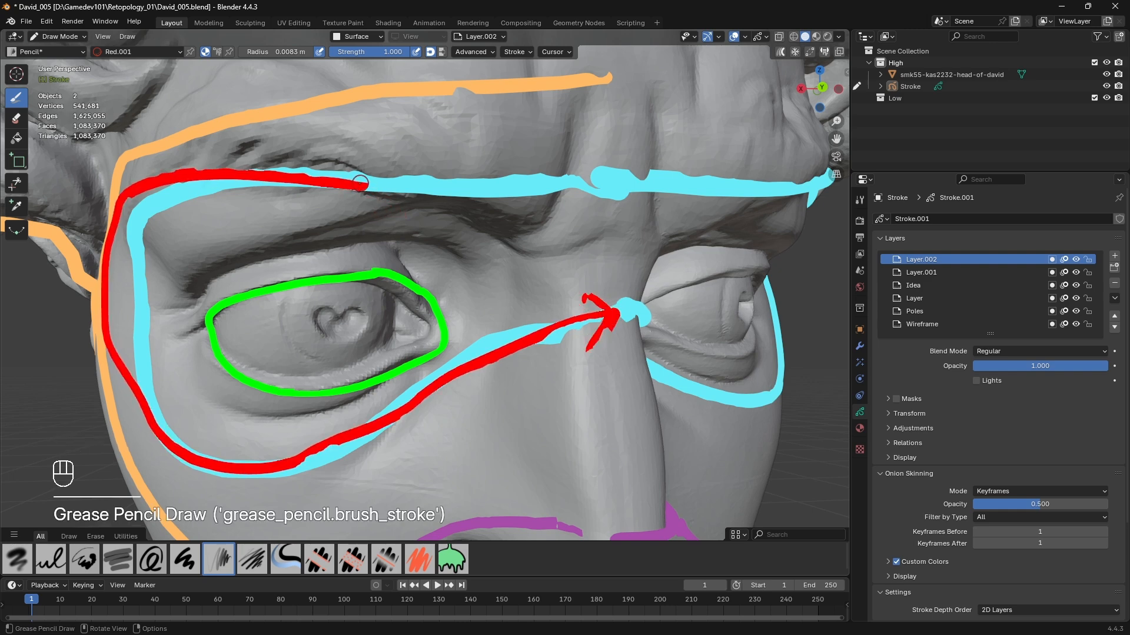
{"action": "left_click_drag", "start_coordinate": [361, 184], "coordinate": [655, 195]}
{"action": "key", "text": "ctrl+z"}
{"action": "key", "text": "ctrl+z"}
{"action": "key", "text": "ctrl+z"}
{"action": "key", "text": "ctrl+z"}
{"action": "key", "text": "ctrl+z"}
{"action": "key", "text": "ctrl+z"}
{"action": "key", "text": "ctrl+z"}
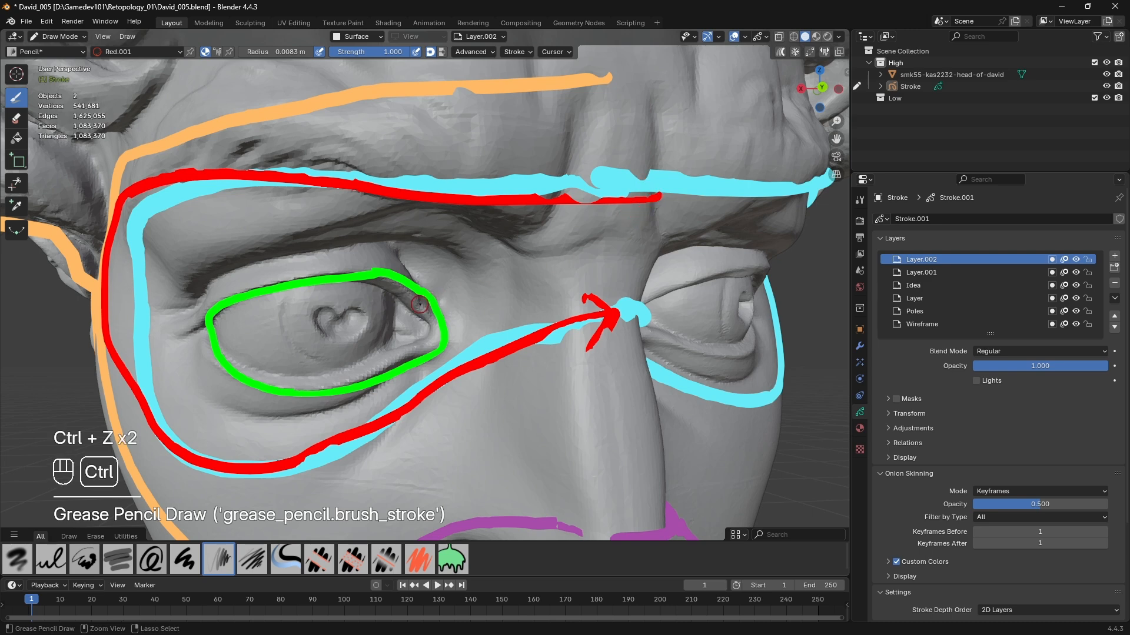
- Mark two red dots beside the inner corner of the eye, using material Red.001 and a pencil radius of about 0.011 m
{"action": "key", "text": "f"}
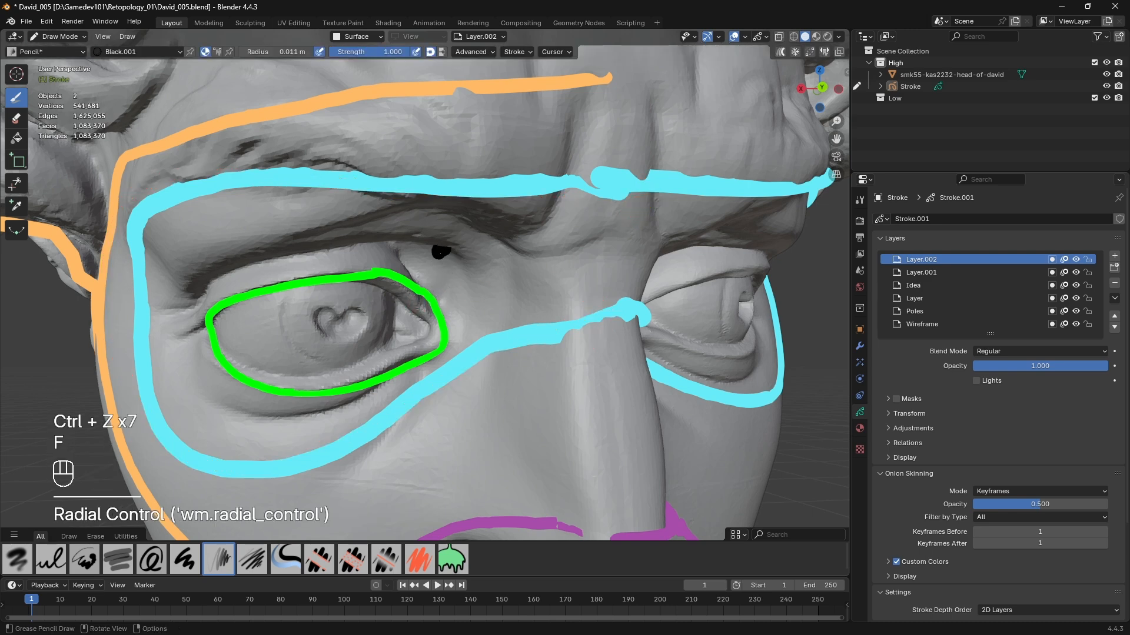
{"action": "key", "text": "ctrl+z"}
{"action": "left_click", "coordinate": [135, 52]}
{"action": "left_click", "coordinate": [82, 95]}
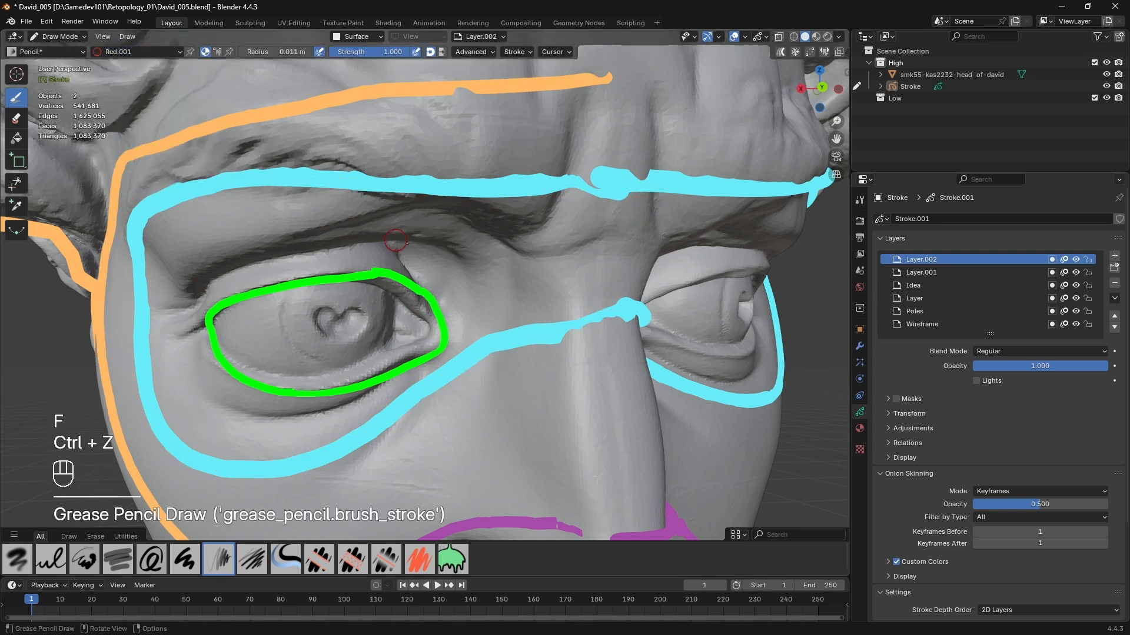
{"action": "left_click_drag", "start_coordinate": [446, 253], "coordinate": [450, 260]}
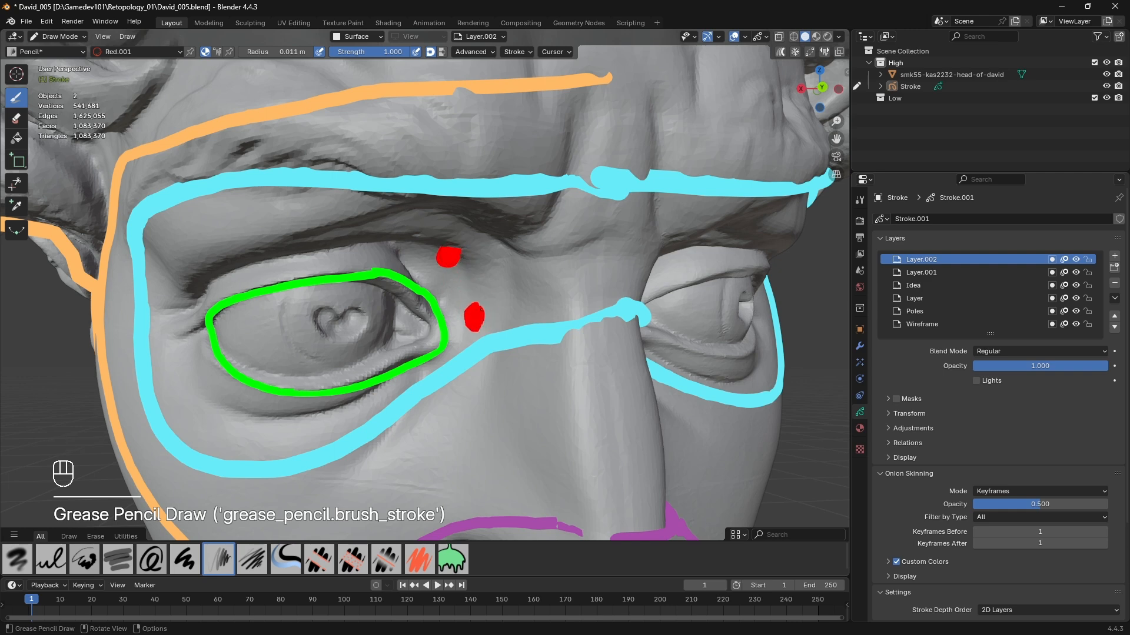
- Try red arrows following the cyan mask around the eye and the orange brow-to-cheek line, and undo them
{"action": "scroll", "coordinate": [474, 317], "scroll_direction": "down", "scroll_amount": 3}
{"action": "middle_click_drag", "start_coordinate": [475, 317], "coordinate": [515, 230]}
{"action": "mouse_move", "coordinate": [446, 348]}
{"action": "middle_mouse_down"}
{"action": "mouse_move", "coordinate": [464, 297]}
{"action": "mouse_move", "coordinate": [456, 182]}
{"action": "middle_mouse_up"}
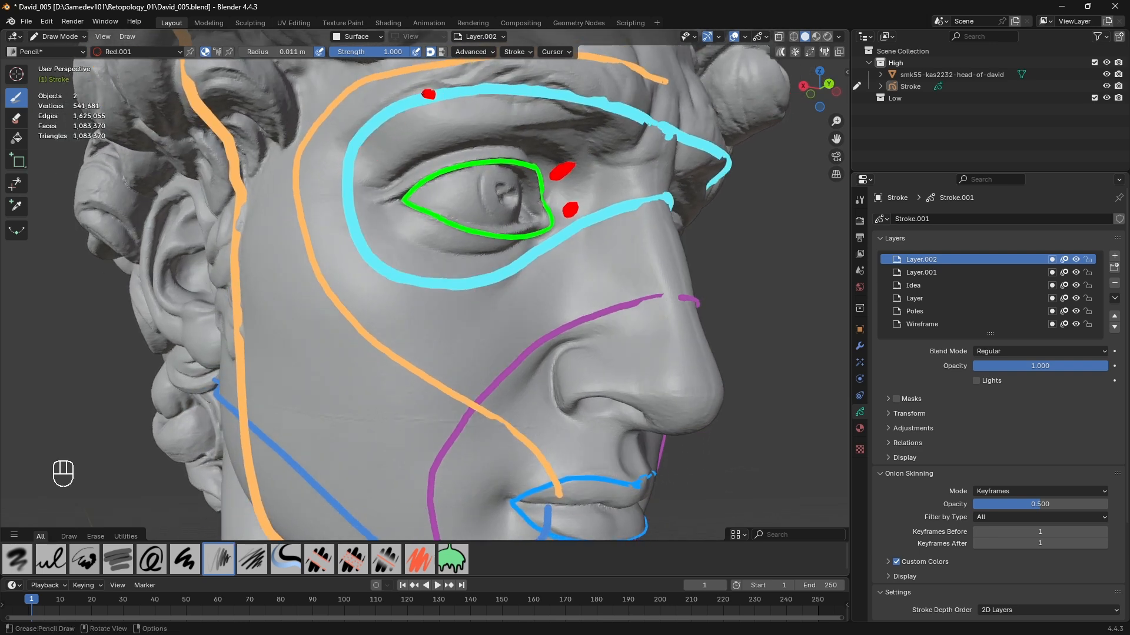
{"action": "left_click_drag", "start_coordinate": [429, 94], "coordinate": [362, 139]}
{"action": "left_click_drag", "start_coordinate": [402, 276], "coordinate": [529, 235]}
{"action": "key", "text": "ctrl+z"}
{"action": "mouse_move", "coordinate": [411, 103]}
{"action": "left_mouse_down"}
{"action": "mouse_move", "coordinate": [363, 266]}
{"action": "mouse_move", "coordinate": [526, 259]}
{"action": "mouse_move", "coordinate": [527, 288]}
{"action": "left_mouse_up"}
{"action": "mouse_move", "coordinate": [350, 82]}
{"action": "left_mouse_down"}
{"action": "mouse_move", "coordinate": [294, 200]}
{"action": "mouse_move", "coordinate": [362, 339]}
{"action": "mouse_move", "coordinate": [463, 411]}
{"action": "left_mouse_up"}
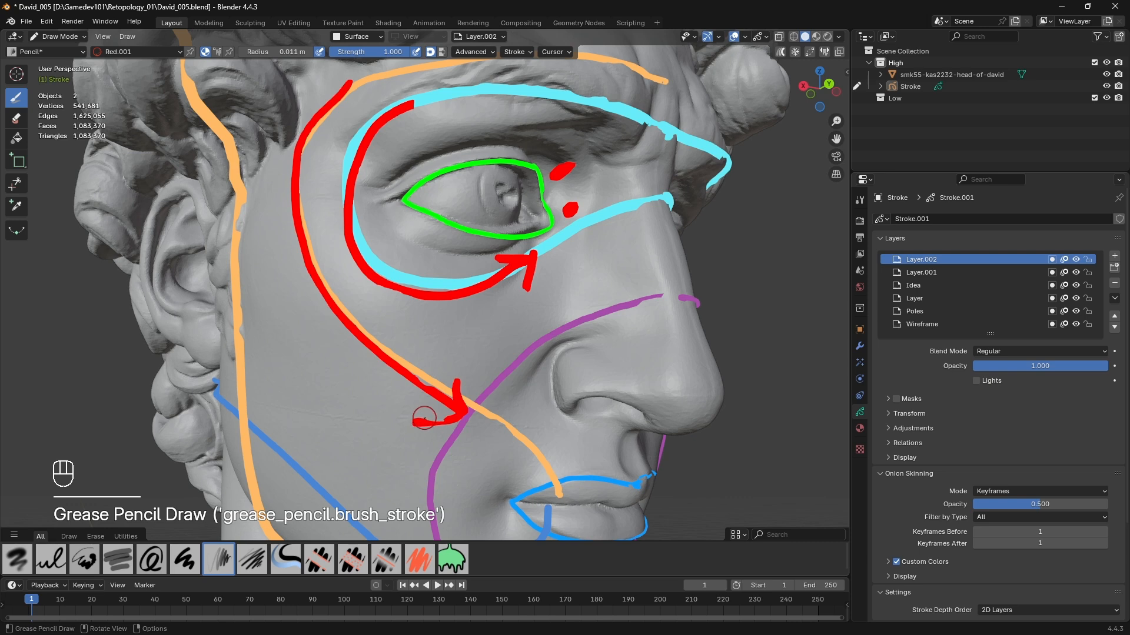
{"action": "key", "text": "ctrl+z"}
{"action": "key", "text": "ctrl+z"}
{"action": "key", "text": "ctrl+z"}
{"action": "key", "text": "ctrl+z"}
{"action": "key", "text": "ctrl+z"}
{"action": "key", "text": "ctrl+z"}
- Mark a red dot on the cheekbone between the cyan mask and the orange cheek line
{"action": "mouse_move", "coordinate": [397, 305]}
{"action": "left_mouse_down"}
{"action": "mouse_move", "coordinate": [389, 327]}
{"action": "mouse_move", "coordinate": [393, 316]}
{"action": "left_mouse_up"}
{"action": "mouse_move", "coordinate": [398, 318]}
{"action": "middle_mouse_down", "text": "shift"}
{"action": "mouse_move", "coordinate": [371, 281]}
{"action": "mouse_move", "coordinate": [467, 265]}
{"action": "middle_mouse_up", "text": "shift"}
{"action": "middle_click_drag", "start_coordinate": [478, 317], "coordinate": [522, 328], "text": "shift"}
{"action": "scroll", "coordinate": [516, 327], "scroll_direction": "down", "scroll_amount": 1}
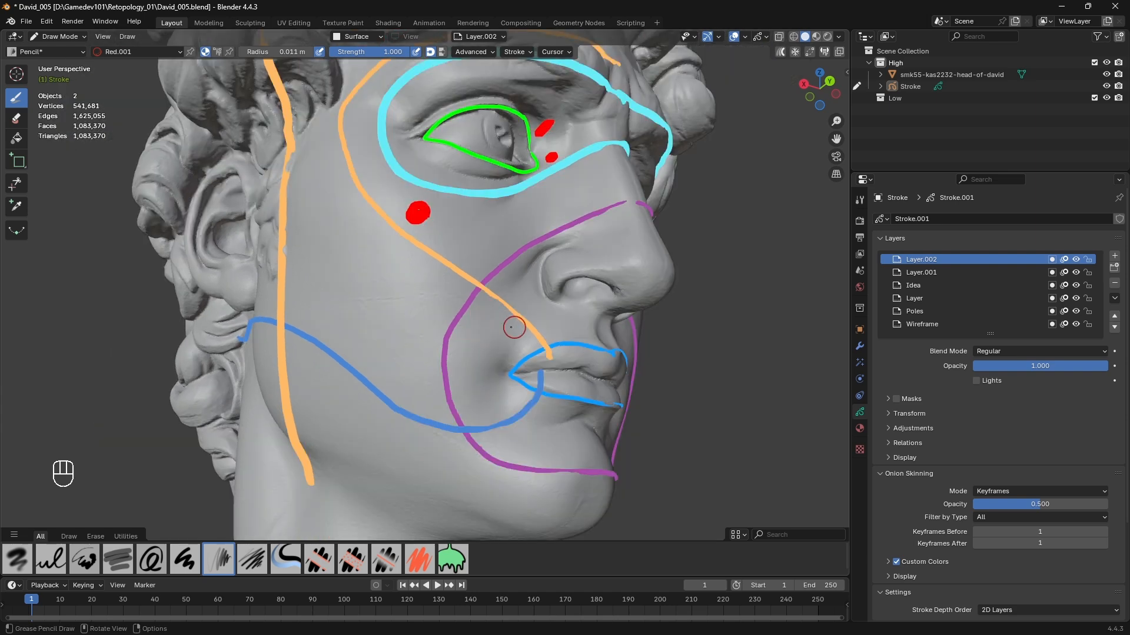
- Try a red stroke along the blue jaw line from the mouth corner to the ear, and undo it
{"action": "middle_click_drag", "start_coordinate": [431, 332], "coordinate": [503, 297], "text": "shift"}
{"action": "mouse_move", "coordinate": [518, 353]}
{"action": "middle_mouse_down", "text": "shift"}
{"action": "mouse_move", "coordinate": [542, 375]}
{"action": "mouse_move", "coordinate": [549, 406]}
{"action": "middle_mouse_up", "text": "shift"}
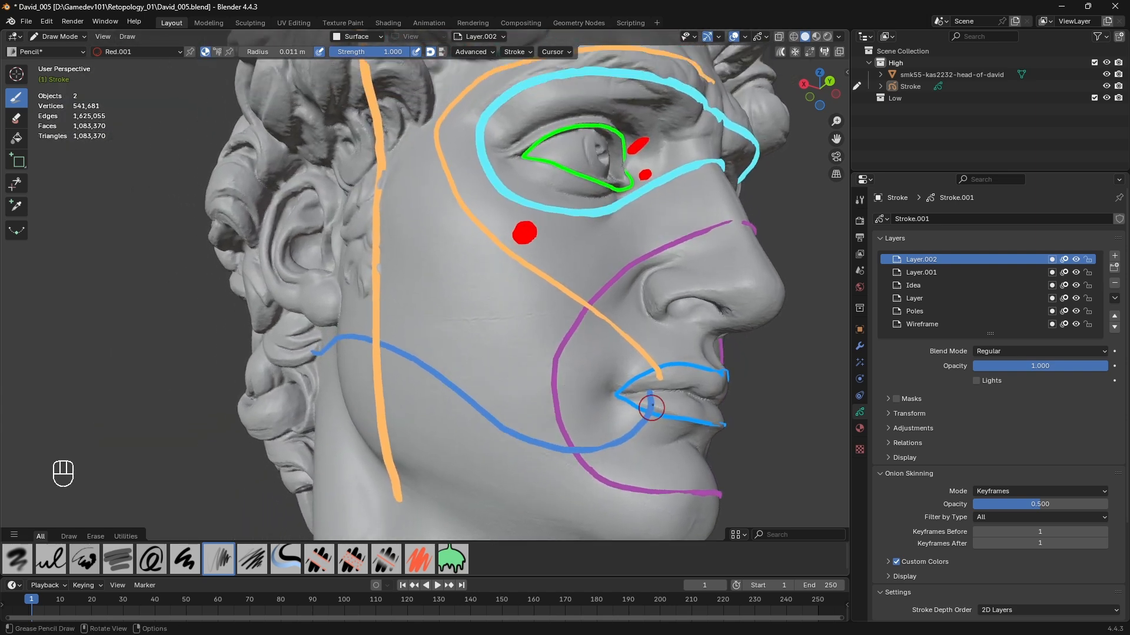
{"action": "mouse_move", "coordinate": [525, 445]}
{"action": "left_mouse_down"}
{"action": "mouse_move", "coordinate": [406, 362]}
{"action": "mouse_move", "coordinate": [321, 336]}
{"action": "left_mouse_up"}
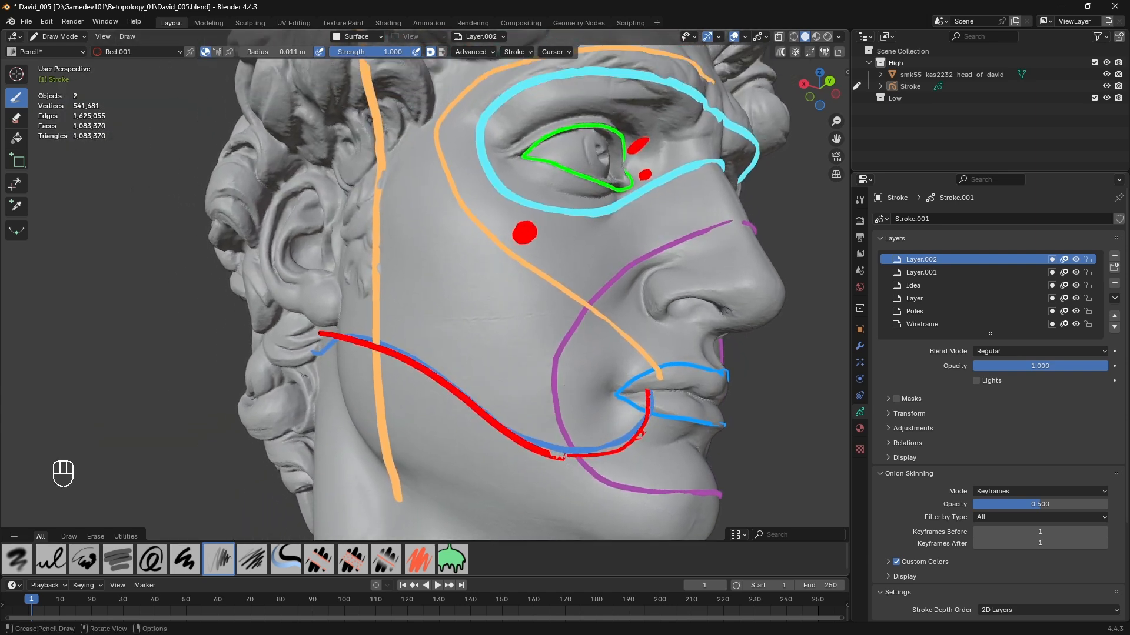
{"action": "middle_click_drag", "start_coordinate": [353, 341], "coordinate": [325, 428], "text": "shift"}
{"action": "key", "text": "ctrl+z"}
{"action": "key", "text": "ctrl+z"}
- Try several red strokes around the eye and up from the cheek, and undo each of them
{"action": "left_click_drag", "start_coordinate": [667, 142], "coordinate": [437, 132]}
{"action": "key", "text": "ctrl+z"}
{"action": "left_click_drag", "start_coordinate": [676, 129], "coordinate": [667, 167]}
{"action": "key", "text": "ctrl+z"}
{"action": "mouse_move", "coordinate": [675, 110]}
{"action": "left_mouse_down"}
{"action": "mouse_move", "coordinate": [480, 99]}
{"action": "mouse_move", "coordinate": [360, 207]}
{"action": "mouse_move", "coordinate": [423, 405]}
{"action": "mouse_move", "coordinate": [535, 474]}
{"action": "mouse_move", "coordinate": [587, 361]}
{"action": "mouse_move", "coordinate": [459, 141]}
{"action": "mouse_move", "coordinate": [700, 124]}
{"action": "left_mouse_up"}
{"action": "key", "text": "ctrl+z"}
{"action": "mouse_move", "coordinate": [586, 363]}
{"action": "left_mouse_down"}
{"action": "mouse_move", "coordinate": [463, 265]}
{"action": "mouse_move", "coordinate": [579, 154]}
{"action": "mouse_move", "coordinate": [681, 162]}
{"action": "left_mouse_up"}
{"action": "key", "text": "ctrl+z"}
{"action": "key", "text": "ctrl+z"}
{"action": "key", "text": "ctrl+z"}
{"action": "key", "text": "ctrl+z"}
- Try a red curve across the cheek and another along the blue jaw line past the ear, and undo both
{"action": "mouse_move", "coordinate": [403, 308]}
{"action": "middle_mouse_down", "text": "shift"}
{"action": "mouse_move", "coordinate": [452, 316]}
{"action": "mouse_move", "coordinate": [396, 315]}
{"action": "middle_mouse_up", "text": "shift"}
{"action": "mouse_move", "coordinate": [407, 206]}
{"action": "left_mouse_down"}
{"action": "mouse_move", "coordinate": [506, 375]}
{"action": "mouse_move", "coordinate": [592, 411]}
{"action": "left_mouse_up"}
{"action": "left_click_drag", "start_coordinate": [517, 458], "coordinate": [236, 340]}
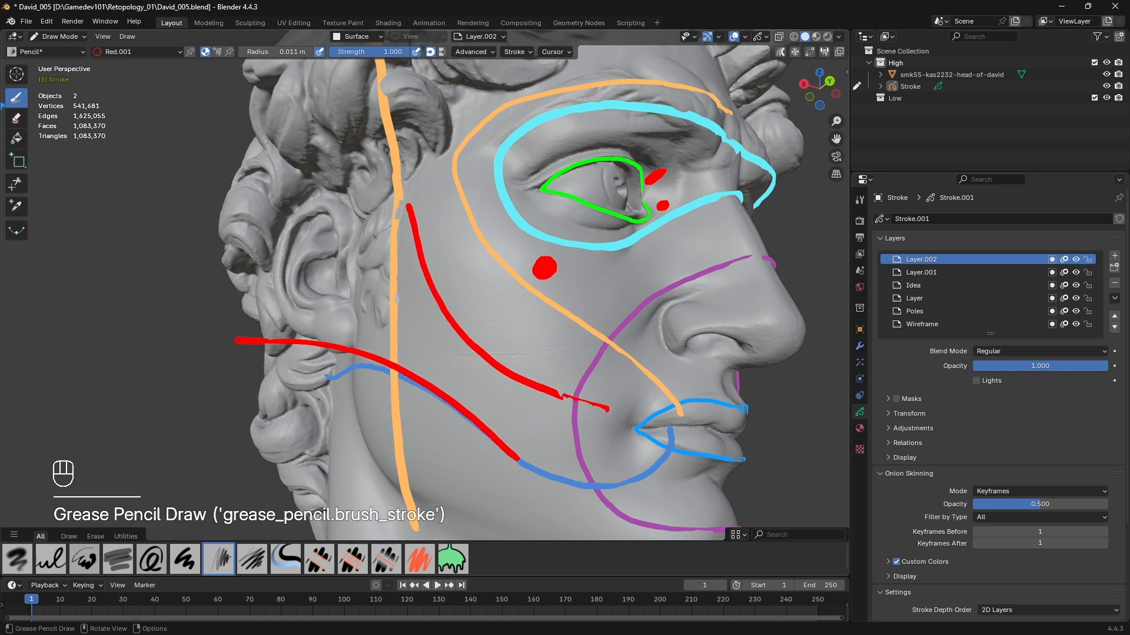
{"action": "key", "text": "ctrl+z"}
{"action": "key", "text": "ctrl+z"}
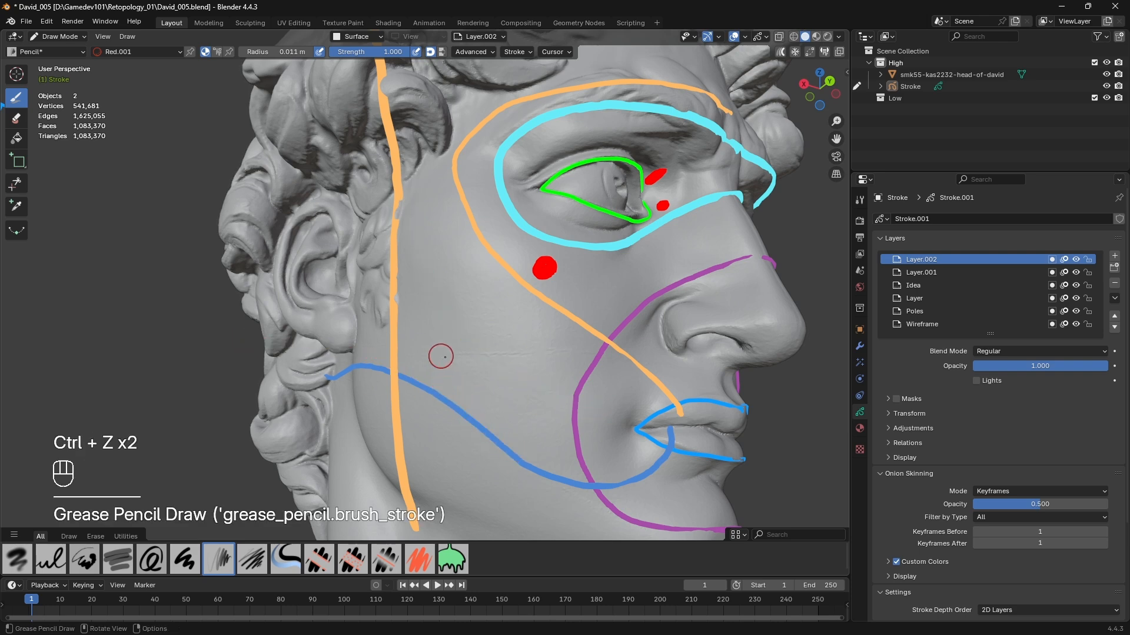
- Mark a red dot on the cheek between the vertical orange line and the orange cheek line, above the blue jaw line
{"action": "left_click", "coordinate": [437, 357]}
{"action": "mouse_move", "coordinate": [441, 351]}
{"action": "middle_mouse_down", "text": "shift"}
{"action": "mouse_move", "coordinate": [435, 426]}
{"action": "mouse_move", "coordinate": [434, 318]}
{"action": "mouse_move", "coordinate": [435, 347]}
{"action": "middle_mouse_up", "text": "shift"}
{"action": "mouse_move", "coordinate": [660, 265]}
{"action": "middle_mouse_down", "text": "shift"}
{"action": "mouse_move", "coordinate": [665, 228]}
{"action": "mouse_move", "coordinate": [690, 233]}
{"action": "middle_mouse_up", "text": "shift"}
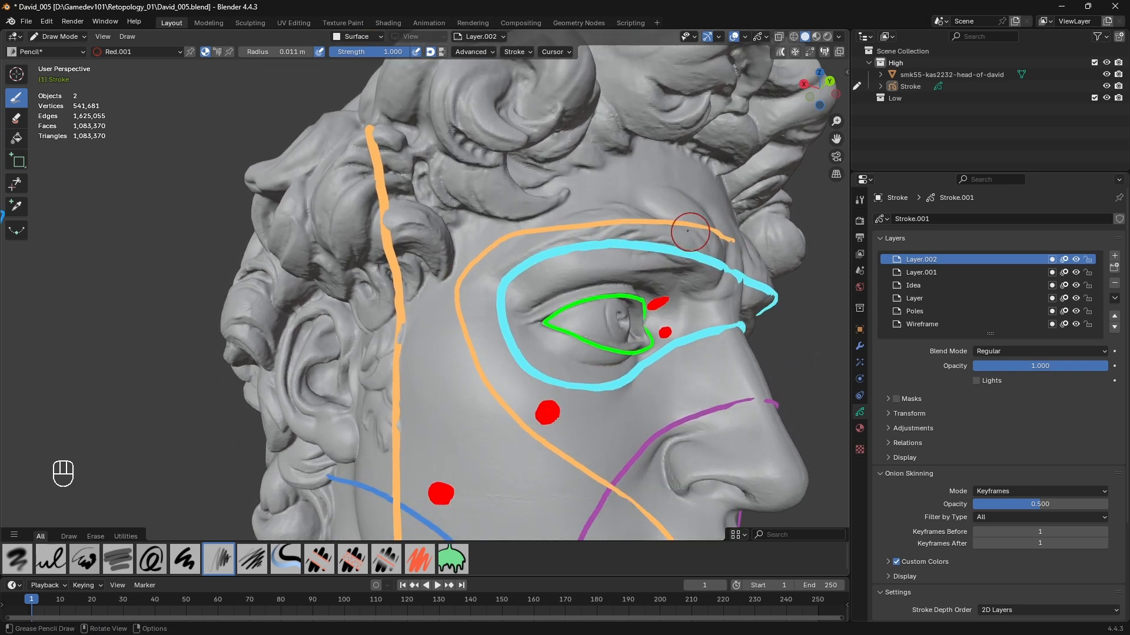
- Try red lines along the vertical orange line and around the outside of the orange brow-to-cheek line
{"action": "left_click_drag", "start_coordinate": [565, 466], "coordinate": [465, 338]}
{"action": "key", "text": "ctrl+z"}
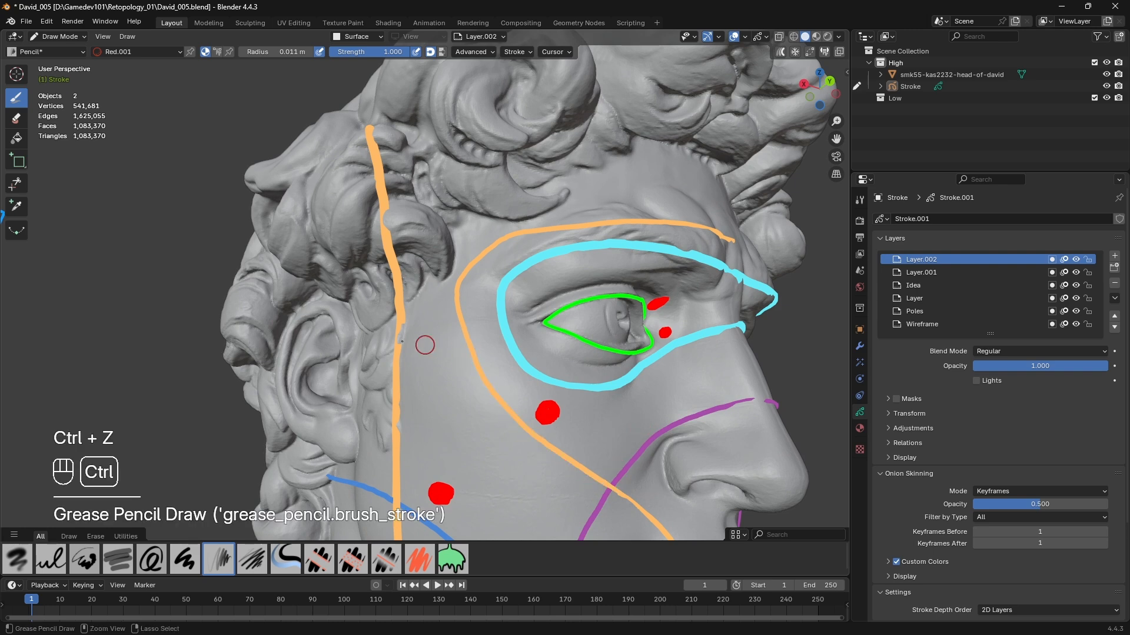
{"action": "middle_click_drag", "start_coordinate": [384, 205], "coordinate": [402, 140], "text": "shift"}
{"action": "left_click_drag", "start_coordinate": [384, 79], "coordinate": [418, 519]}
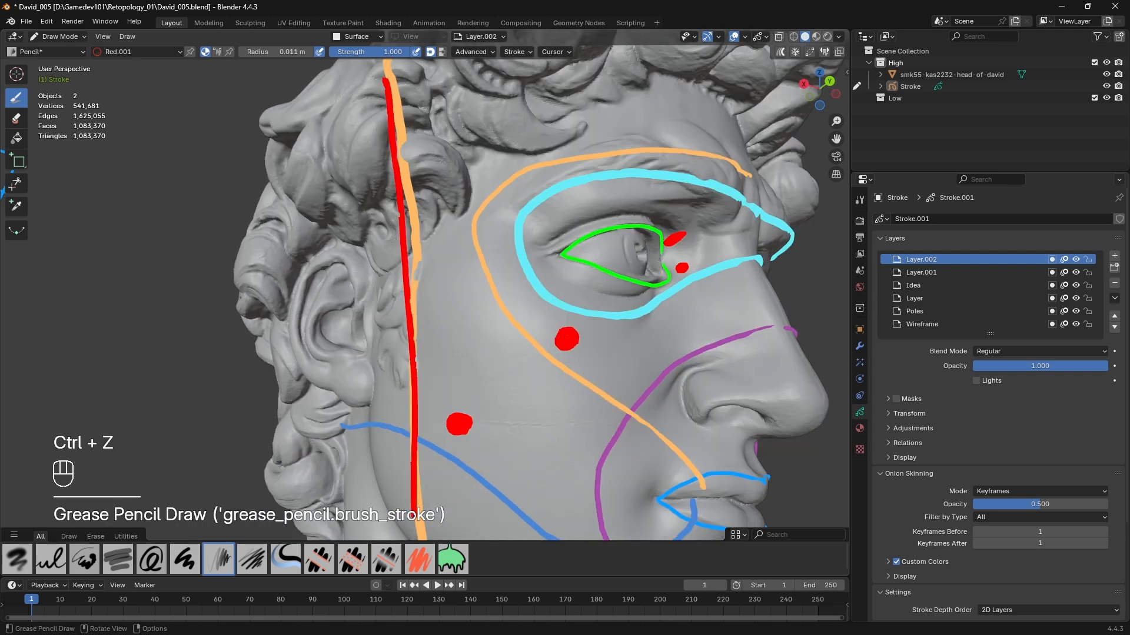
{"action": "mouse_move", "coordinate": [658, 431]}
{"action": "left_mouse_down"}
{"action": "mouse_move", "coordinate": [621, 425]}
{"action": "mouse_move", "coordinate": [502, 357]}
{"action": "left_mouse_up"}
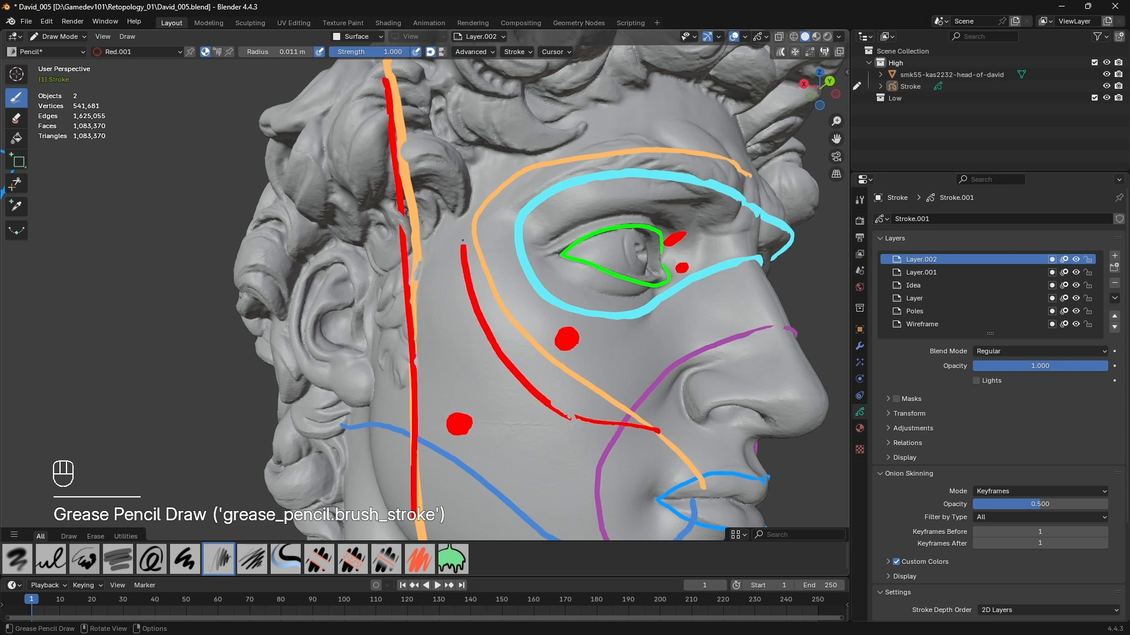
{"action": "left_click_drag", "start_coordinate": [527, 148], "coordinate": [727, 128]}
{"action": "left_click_drag", "start_coordinate": [484, 403], "coordinate": [450, 406]}
{"action": "key", "text": "ctrl+z"}
- Try a red stroke along the blue jaw line up to the ear, and undo it with the preceding red lines
{"action": "middle_click_drag", "start_coordinate": [461, 406], "coordinate": [496, 323], "text": "shift"}
{"action": "mouse_move", "coordinate": [719, 439]}
{"action": "left_mouse_down"}
{"action": "mouse_move", "coordinate": [706, 452]}
{"action": "mouse_move", "coordinate": [412, 328]}
{"action": "mouse_move", "coordinate": [364, 328]}
{"action": "left_mouse_up"}
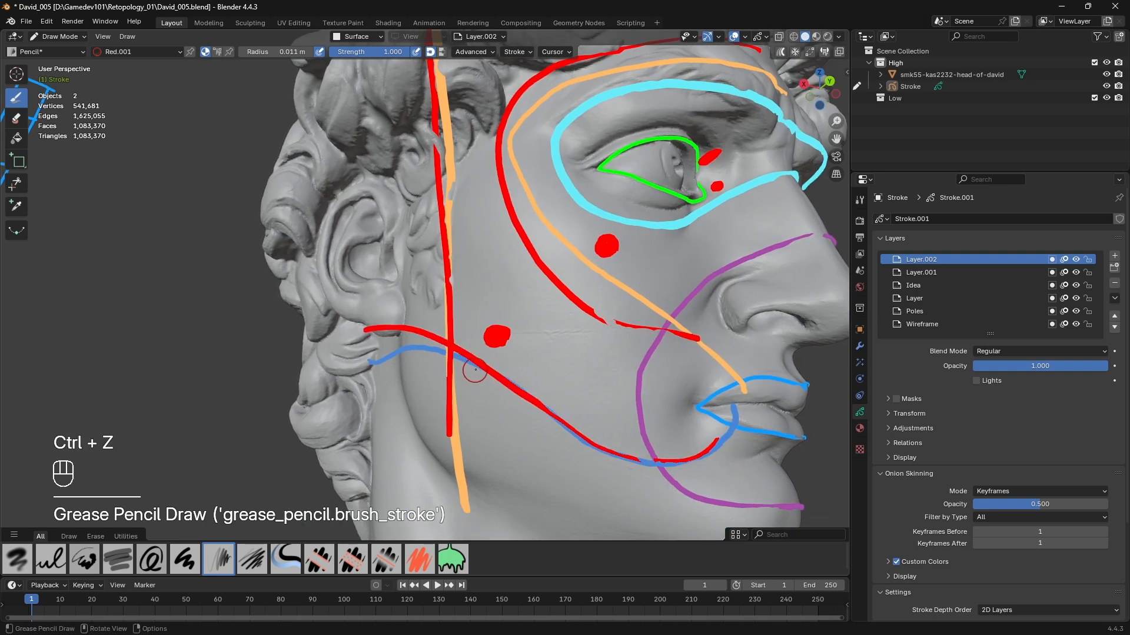
{"action": "mouse_move", "coordinate": [509, 367]}
{"action": "middle_mouse_down", "text": "shift"}
{"action": "mouse_move", "coordinate": [477, 482]}
{"action": "mouse_move", "coordinate": [568, 383]}
{"action": "middle_mouse_up", "text": "shift"}
{"action": "key", "text": "ctrl+z"}
{"action": "middle_click_drag", "start_coordinate": [498, 262], "coordinate": [456, 336], "text": "shift"}
{"action": "key", "text": "ctrl+z"}
{"action": "key", "text": "ctrl+z"}
- Retrace the orange brow-to-cheek line and the vertical orange line in red with a dot at the temple, and undo these strokes
{"action": "mouse_move", "coordinate": [636, 529]}
{"action": "left_mouse_down"}
{"action": "mouse_move", "coordinate": [480, 400]}
{"action": "mouse_move", "coordinate": [566, 246]}
{"action": "mouse_move", "coordinate": [717, 243]}
{"action": "left_mouse_up"}
{"action": "mouse_move", "coordinate": [400, 514]}
{"action": "left_mouse_down"}
{"action": "mouse_move", "coordinate": [410, 375]}
{"action": "mouse_move", "coordinate": [400, 158]}
{"action": "left_mouse_up"}
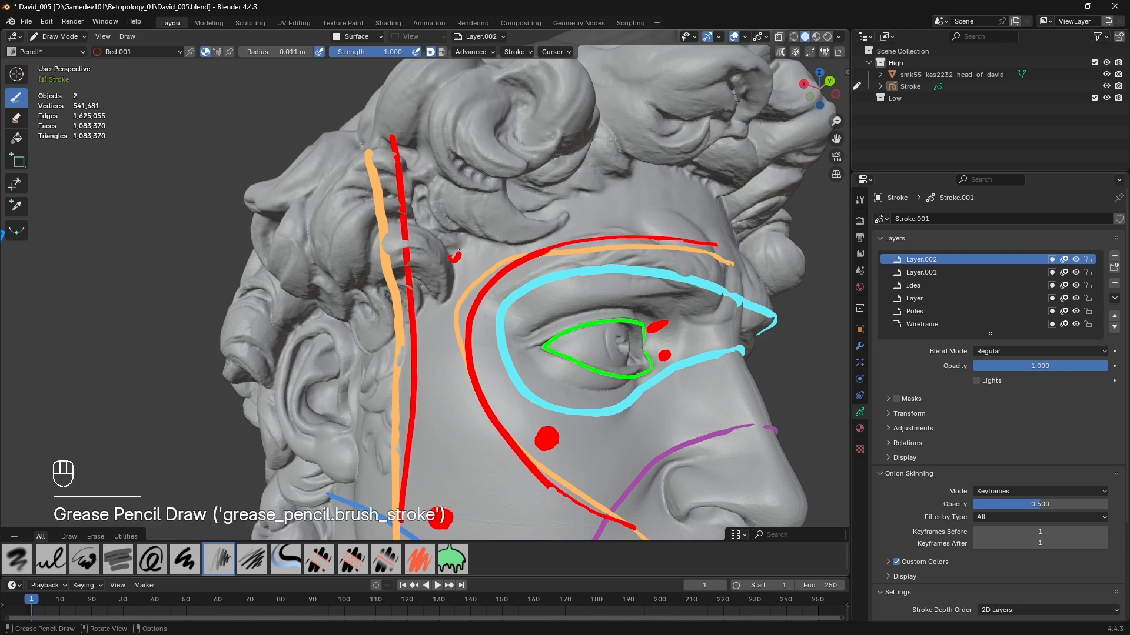
{"action": "middle_click_drag", "start_coordinate": [457, 245], "coordinate": [470, 247]}
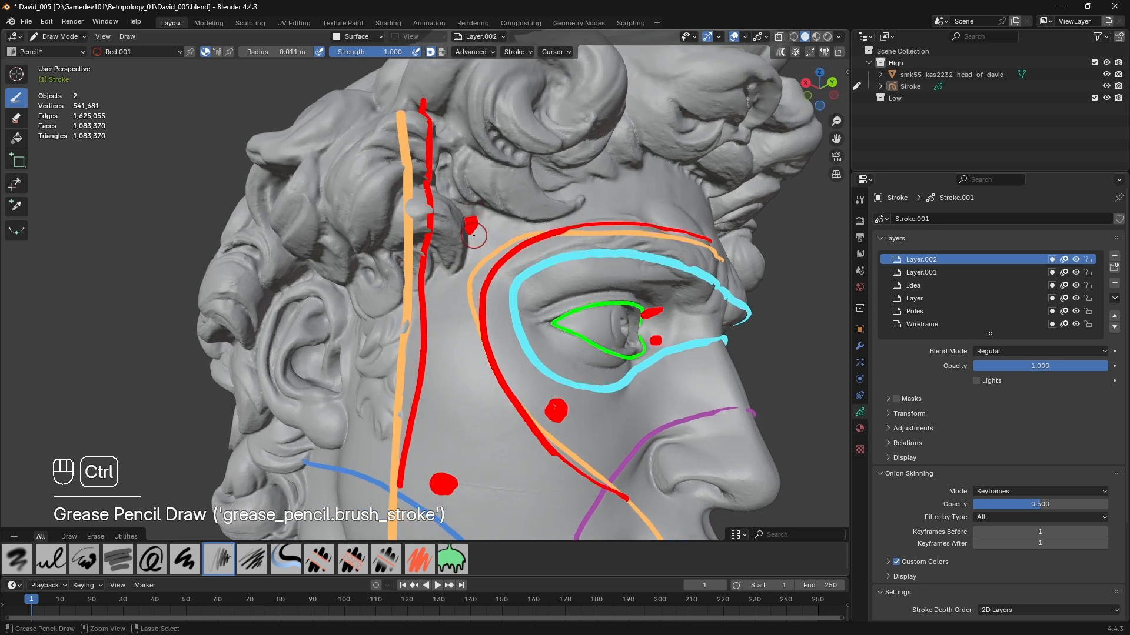
{"action": "key", "text": "ctrl+z"}
{"action": "key", "text": "ctrl+z"}
{"action": "key", "text": "ctrl+z"}
{"action": "key", "text": "ctrl+z"}
{"action": "key", "text": "ctrl+z"}
{"action": "key", "text": "ctrl+y"}
{"action": "key", "text": "ctrl+y"}
- Set the pencil radius to about 0.013 m and paint red dots on the cheekbone, the side of the cheek and the temple
{"action": "middle_click_drag", "start_coordinate": [517, 404], "coordinate": [536, 344]}
{"action": "left_click_drag", "start_coordinate": [552, 355], "coordinate": [559, 353]}
{"action": "key", "text": "f"}
{"action": "left_click", "coordinate": [555, 353]}
{"action": "key", "text": "f"}
{"action": "left_click", "coordinate": [544, 353]}
{"action": "key", "text": "ctrl+z"}
{"action": "key", "text": "ctrl+shift+z"}
{"action": "key", "text": "ctrl+shift+z"}
{"action": "left_click_drag", "start_coordinate": [446, 423], "coordinate": [440, 424]}
{"action": "left_click_drag", "start_coordinate": [436, 223], "coordinate": [435, 228]}
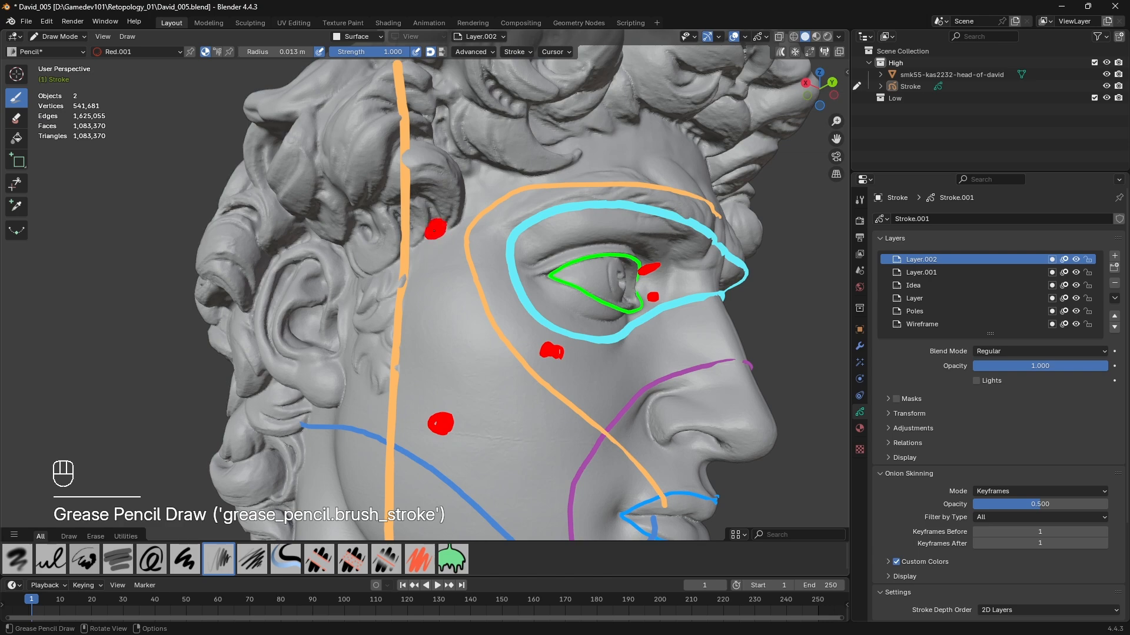
- Set the pencil radius to about 0.012 m, try a red stroke, and undo it
{"action": "scroll", "coordinate": [450, 253], "scroll_direction": "down", "scroll_amount": 5}
{"action": "middle_click_drag", "start_coordinate": [452, 259], "coordinate": [407, 264]}
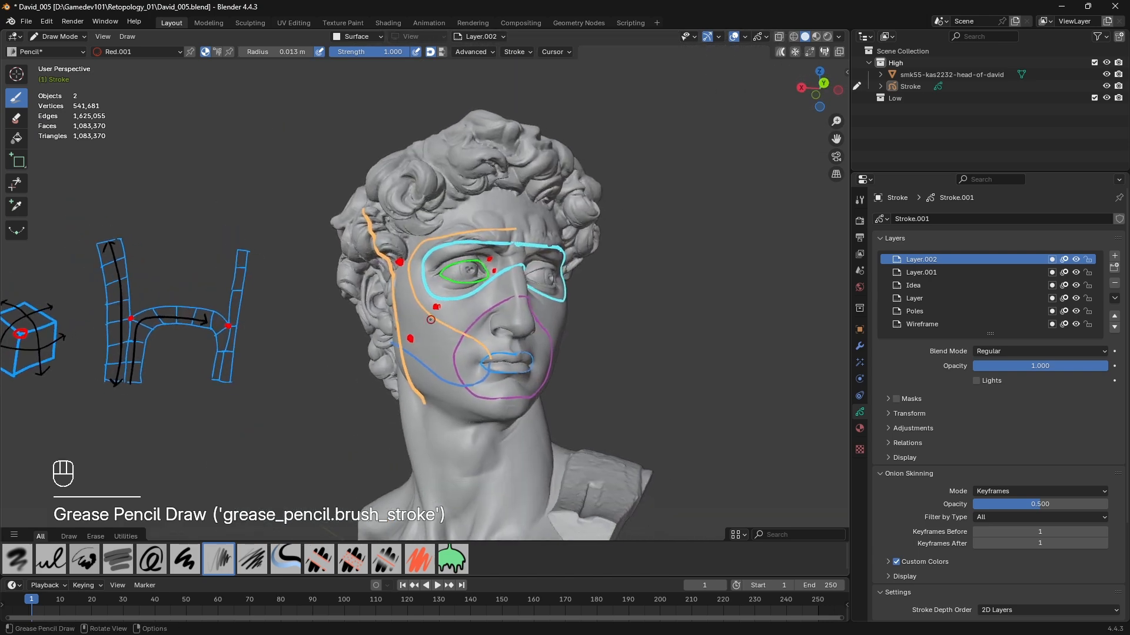
{"action": "scroll", "coordinate": [427, 317], "scroll_direction": "up", "scroll_amount": 5}
{"action": "middle_click_drag", "start_coordinate": [429, 317], "coordinate": [413, 311], "text": "shift"}
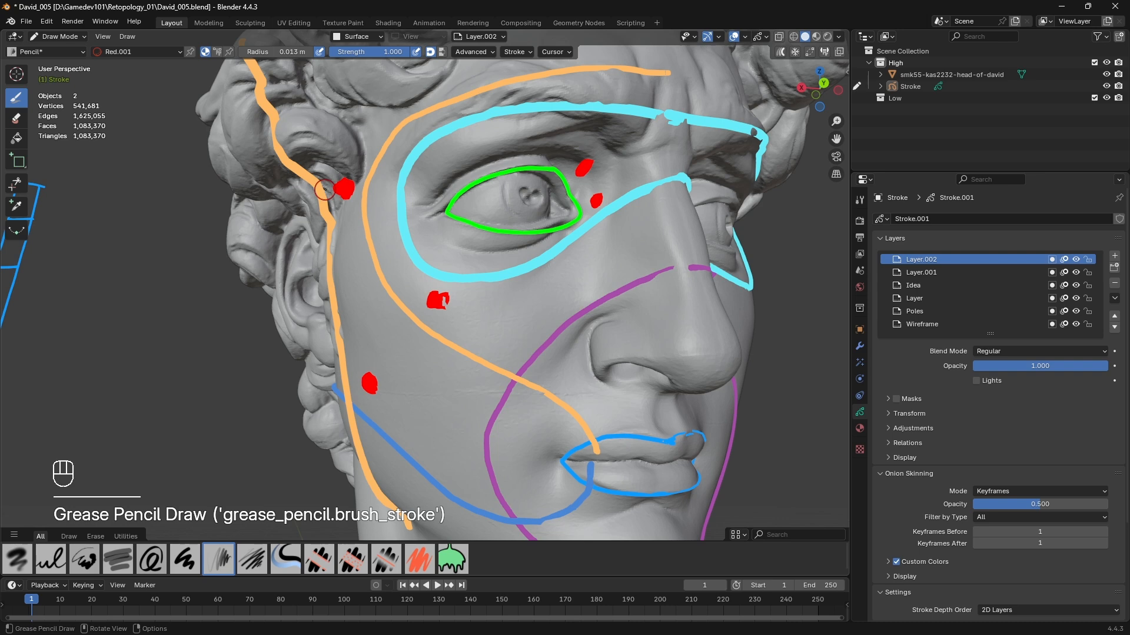
{"action": "middle_click_drag", "start_coordinate": [610, 220], "coordinate": [456, 156], "text": "shift"}
{"action": "mouse_move", "coordinate": [435, 240]}
{"action": "middle_mouse_down"}
{"action": "mouse_move", "coordinate": [452, 242]}
{"action": "mouse_move", "coordinate": [447, 272]}
{"action": "middle_mouse_up"}
{"action": "key", "text": "f"}
{"action": "left_click", "coordinate": [451, 247]}
{"action": "scroll", "coordinate": [446, 271], "scroll_direction": "up", "scroll_amount": 1}
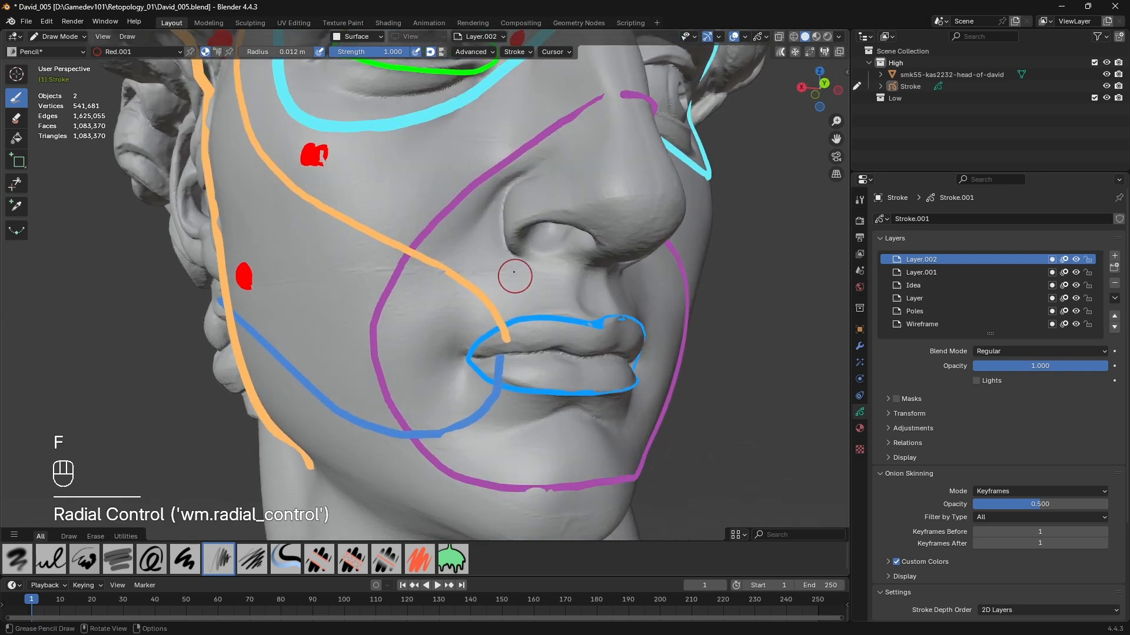
{"action": "key", "text": "ctrl+z"}
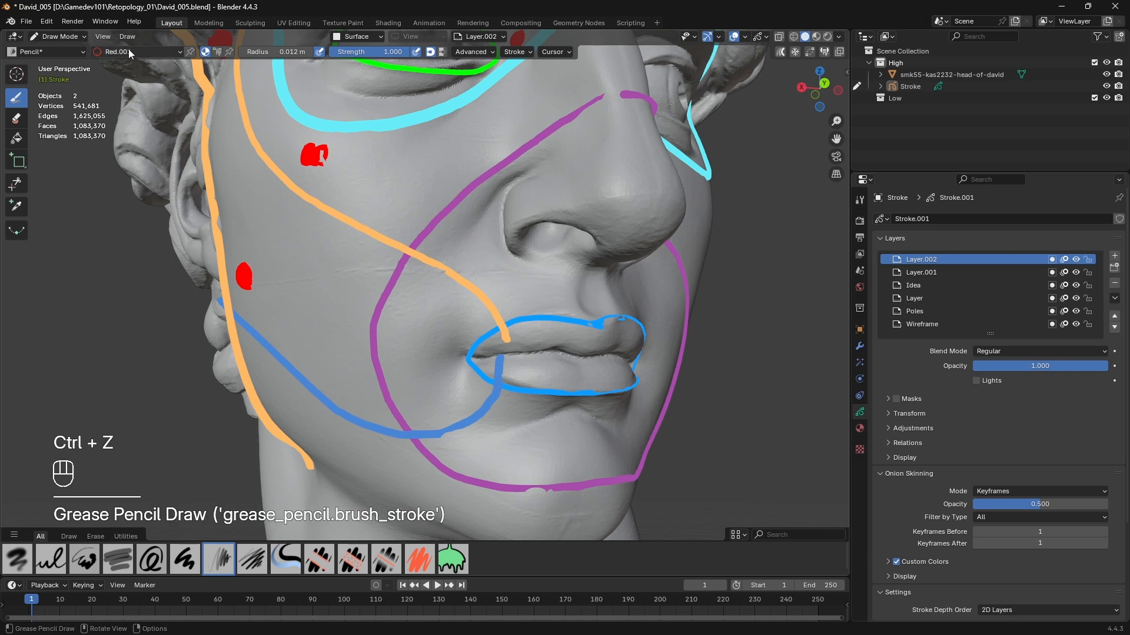
- Choose the green Material.003 for the pencil and reduce its radius to about 0.0049 m
{"action": "left_click", "coordinate": [139, 51]}
{"action": "left_click", "coordinate": [96, 150]}
{"action": "key", "text": "f"}
{"action": "left_click", "coordinate": [365, 298]}
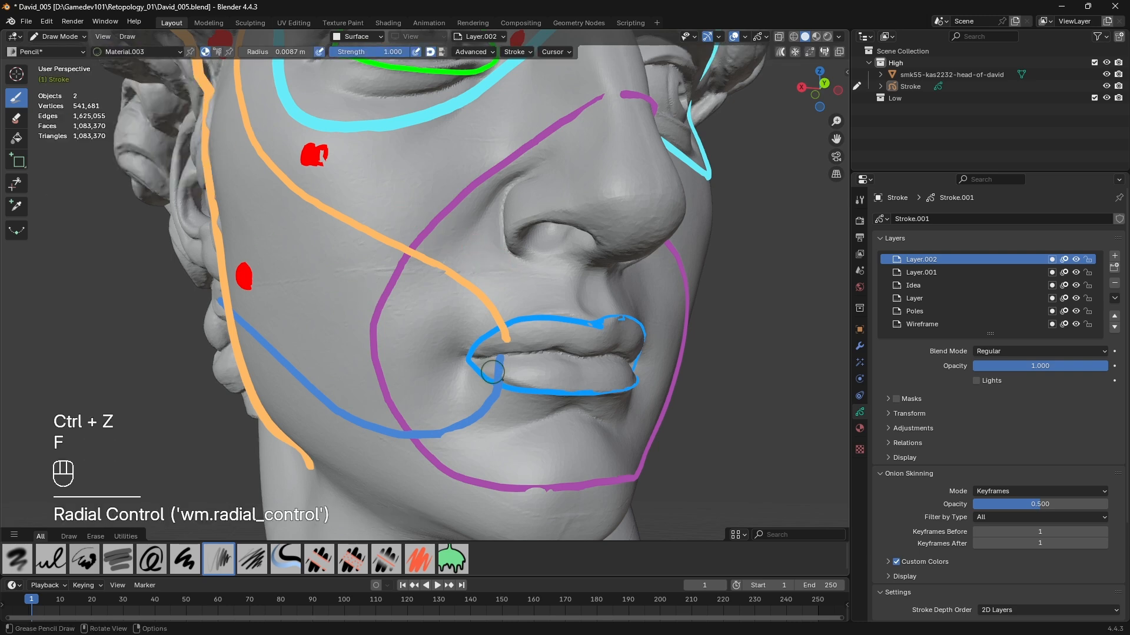
{"action": "middle_click_drag", "start_coordinate": [516, 376], "coordinate": [492, 363], "text": "shift"}
{"action": "scroll", "coordinate": [492, 363], "scroll_direction": "up", "scroll_amount": 1}
{"action": "key", "text": "f"}
{"action": "left_click", "coordinate": [500, 372]}
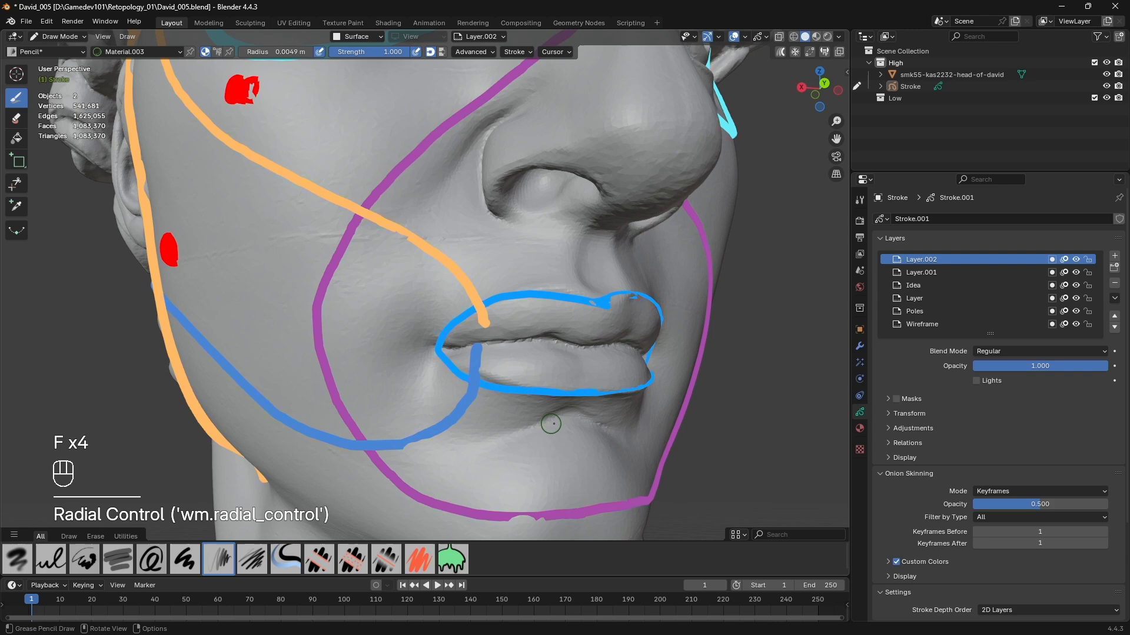
- Try green loops around the mouth, outside the blue lip outline and along the lips, and undo them
{"action": "mouse_move", "coordinate": [604, 288]}
{"action": "left_mouse_down"}
{"action": "mouse_move", "coordinate": [483, 409]}
{"action": "mouse_move", "coordinate": [549, 415]}
{"action": "left_mouse_up"}
{"action": "key", "text": "ctrl+z"}
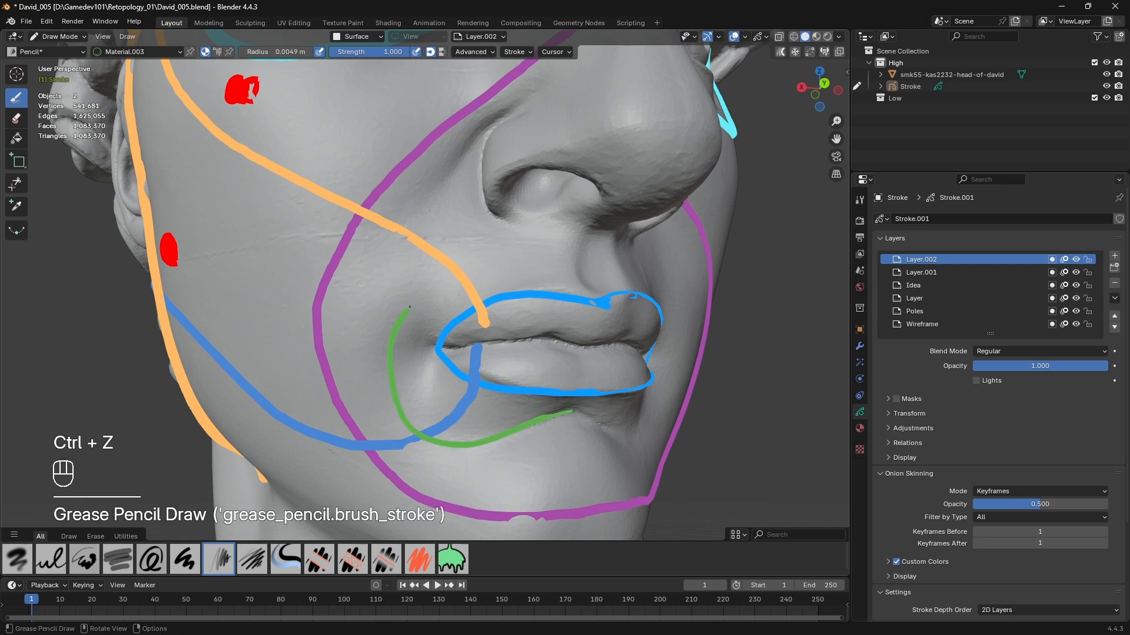
{"action": "mouse_move", "coordinate": [486, 245]}
{"action": "left_mouse_down"}
{"action": "mouse_move", "coordinate": [568, 246]}
{"action": "mouse_move", "coordinate": [613, 263]}
{"action": "left_mouse_up"}
{"action": "mouse_move", "coordinate": [517, 428]}
{"action": "middle_mouse_down"}
{"action": "mouse_move", "coordinate": [580, 421]}
{"action": "mouse_move", "coordinate": [447, 330]}
{"action": "mouse_move", "coordinate": [409, 282]}
{"action": "middle_mouse_up"}
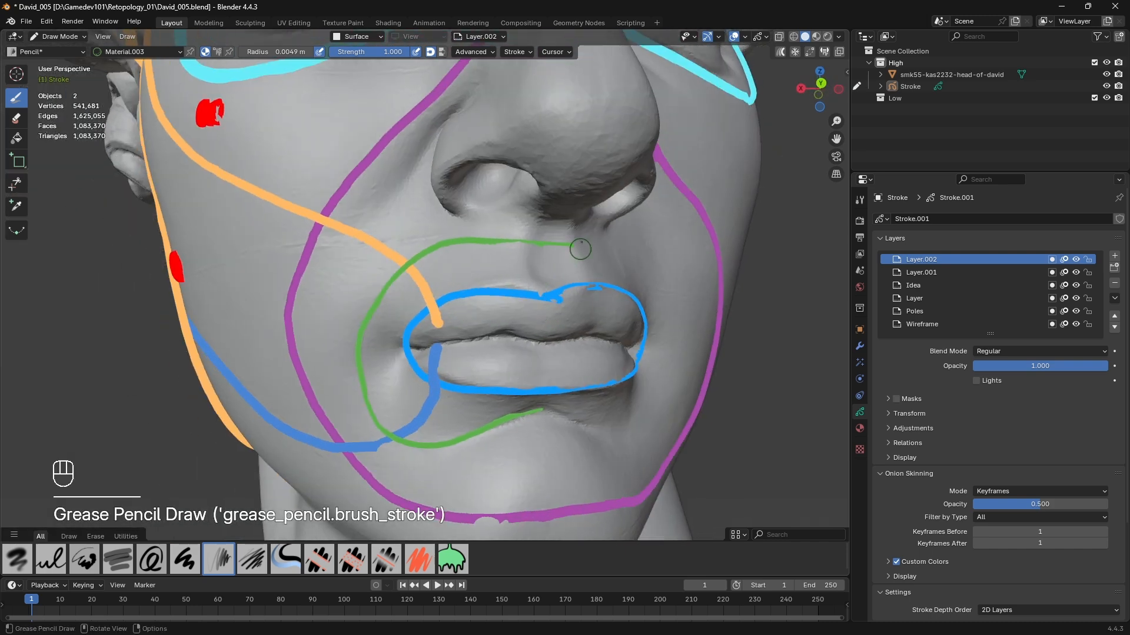
{"action": "scroll", "coordinate": [491, 364], "scroll_direction": "up", "scroll_amount": 1}
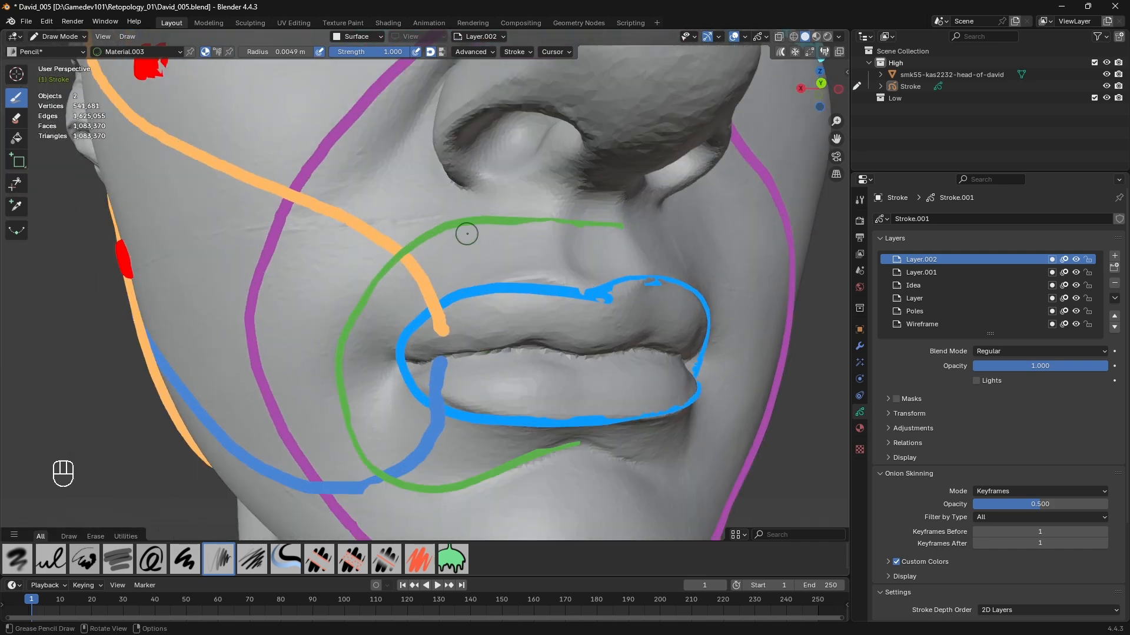
{"action": "left_click_drag", "start_coordinate": [617, 342], "coordinate": [516, 373]}
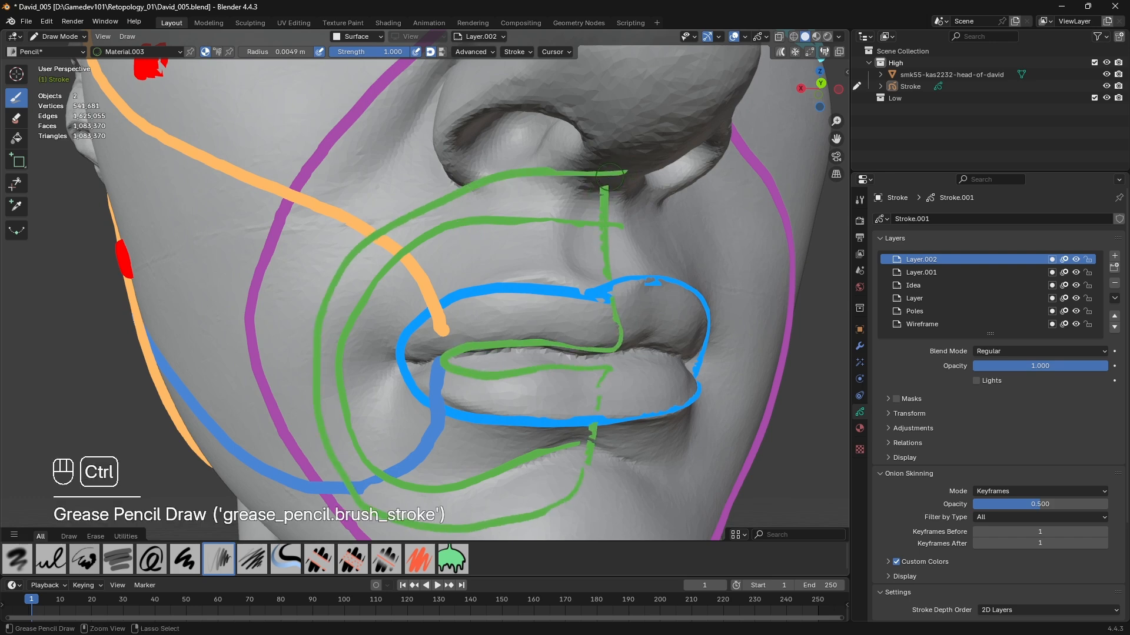
{"action": "key", "text": "ctrl+z"}
{"action": "key", "text": "ctrl+z"}
- Draw a green loop around the mouth between the blue lip outline and the purple loop, with a radius of about 0.0037 m on the far side
{"action": "mouse_move", "coordinate": [566, 215]}
{"action": "left_mouse_down"}
{"action": "mouse_move", "coordinate": [416, 227]}
{"action": "mouse_move", "coordinate": [339, 379]}
{"action": "left_mouse_up"}
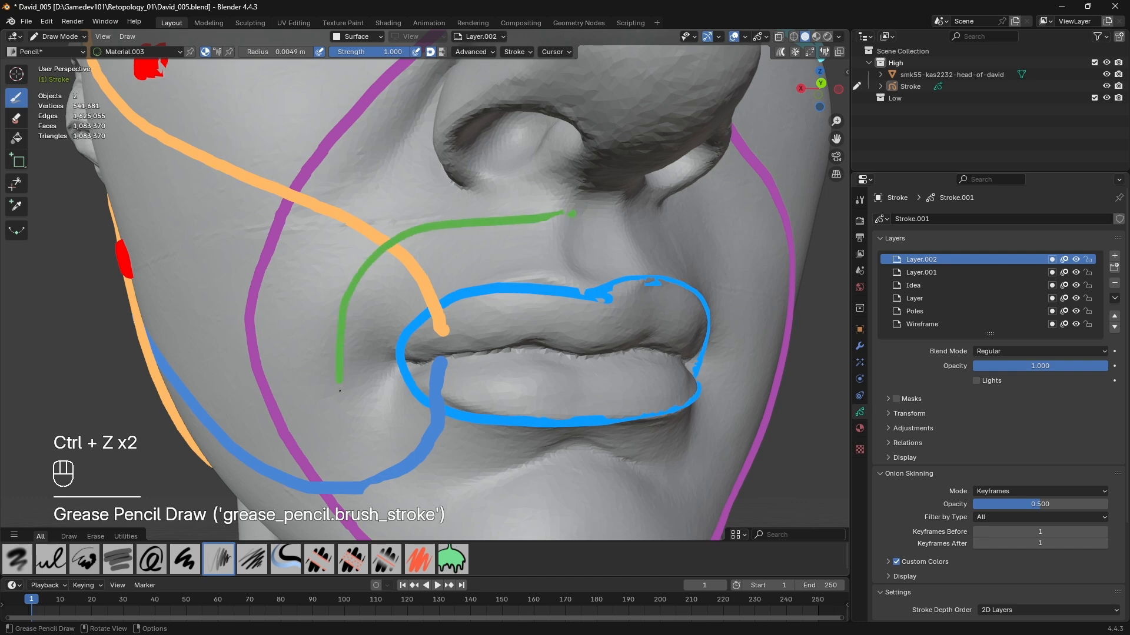
{"action": "left_click_drag", "start_coordinate": [398, 480], "coordinate": [562, 458]}
{"action": "middle_click_drag", "start_coordinate": [621, 458], "coordinate": [589, 454]}
{"action": "key", "text": "f"}
{"action": "left_click", "coordinate": [575, 434]}
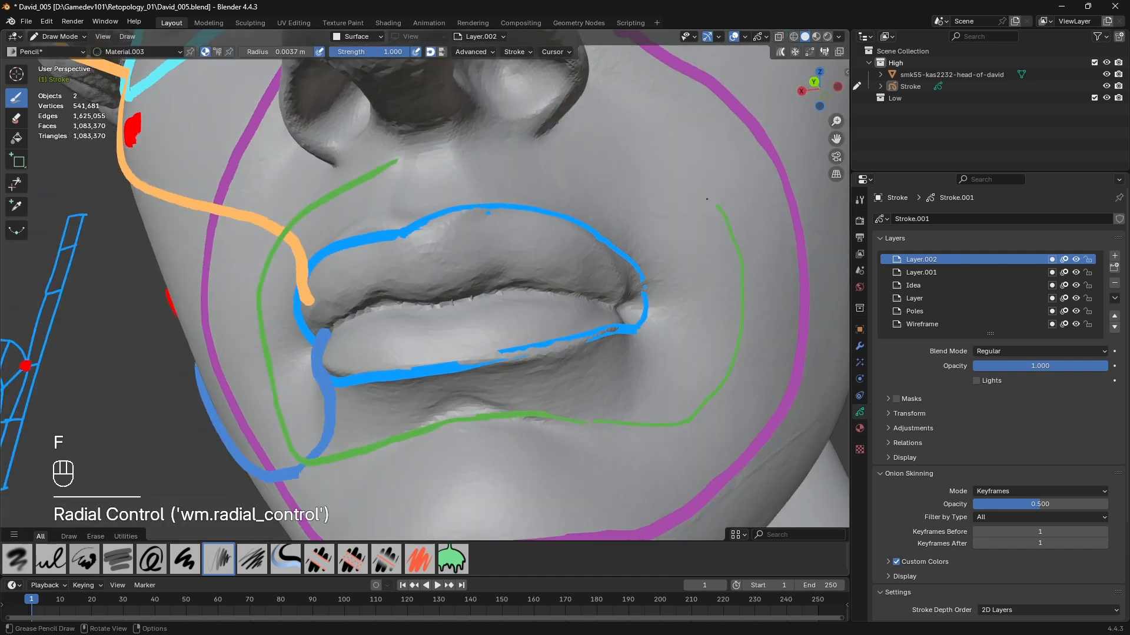
- Try green strokes across the orange line between cheek and nostril, and undo them
{"action": "middle_click_drag", "start_coordinate": [402, 166], "coordinate": [418, 346]}
{"action": "middle_click_drag", "start_coordinate": [350, 354], "coordinate": [444, 247], "text": "shift"}
{"action": "mouse_move", "coordinate": [454, 173]}
{"action": "left_mouse_down"}
{"action": "mouse_move", "coordinate": [506, 205]}
{"action": "mouse_move", "coordinate": [425, 376]}
{"action": "left_mouse_up"}
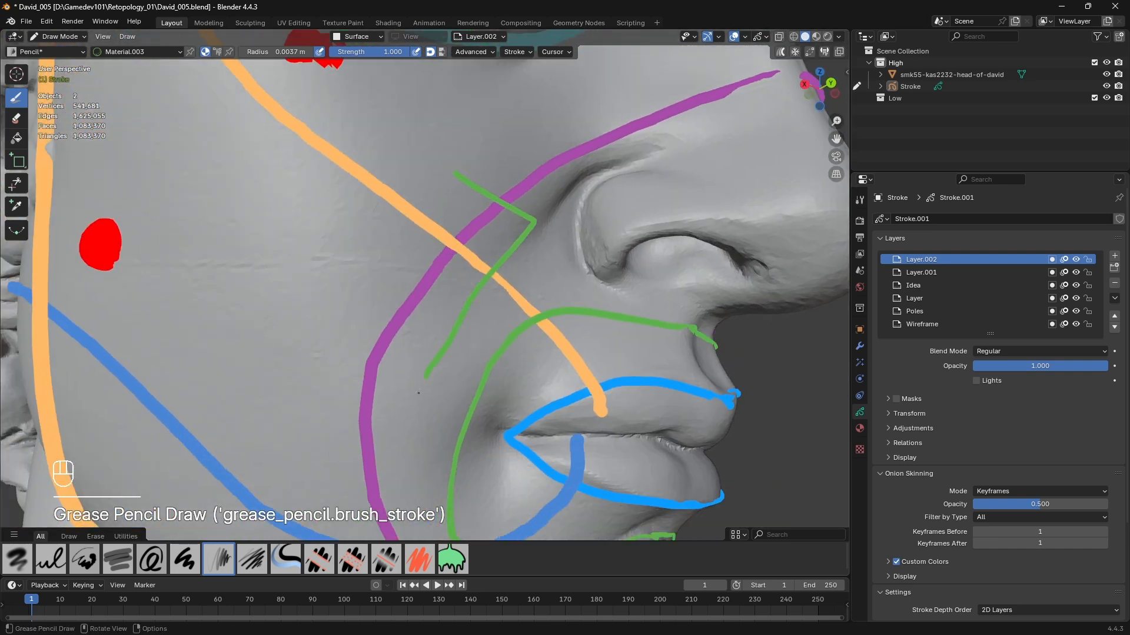
{"action": "key", "text": "ctrl+z"}
{"action": "middle_click_drag", "start_coordinate": [547, 294], "coordinate": [344, 335], "text": "shift"}
{"action": "left_click_drag", "start_coordinate": [381, 310], "coordinate": [371, 312]}
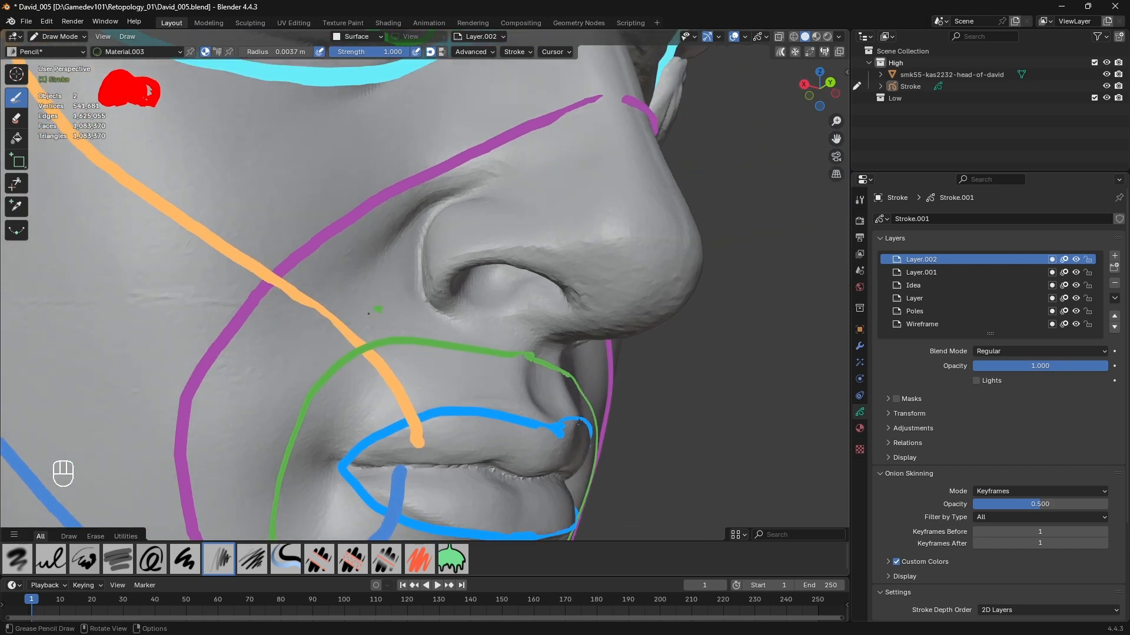
{"action": "middle_click_drag", "start_coordinate": [369, 306], "coordinate": [401, 308], "text": "shift"}
{"action": "key", "text": "ctrl+z"}
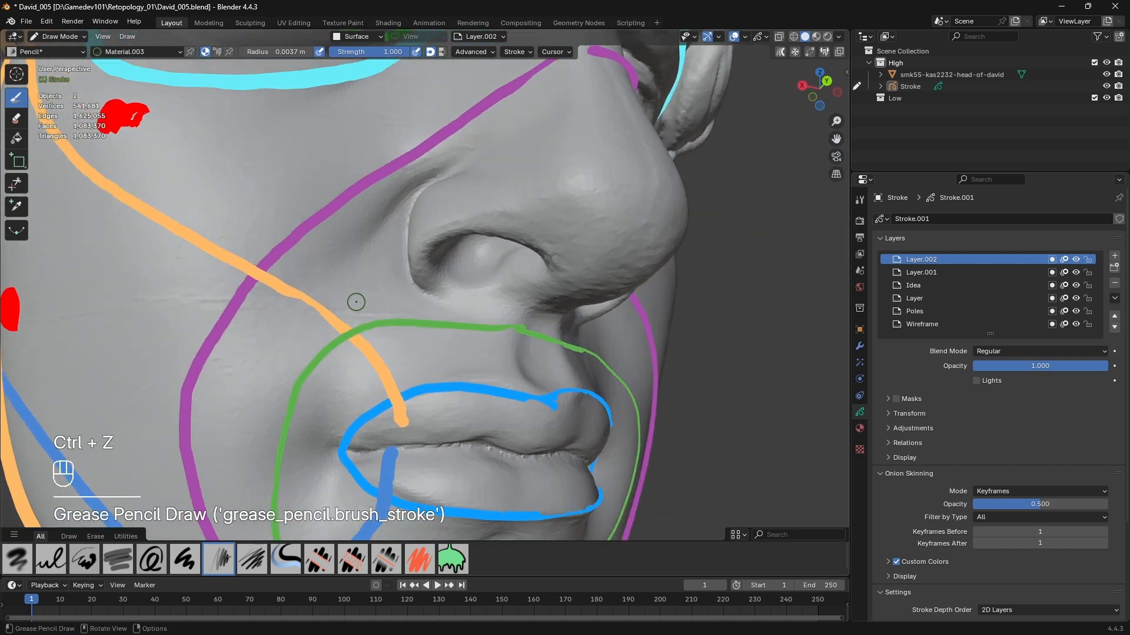
{"action": "key", "text": "ctrl+z"}
- Paint a red pole dot beside the nostril with Red.001 at a radius of about 0.0063 m
{"action": "left_click", "coordinate": [125, 52]}
{"action": "left_click", "coordinate": [93, 89]}
{"action": "left_click", "coordinate": [93, 102]}
{"action": "key", "text": "f"}
{"action": "key", "text": "f"}
{"action": "left_click", "coordinate": [359, 296]}
{"action": "left_click_drag", "start_coordinate": [363, 279], "coordinate": [354, 282]}
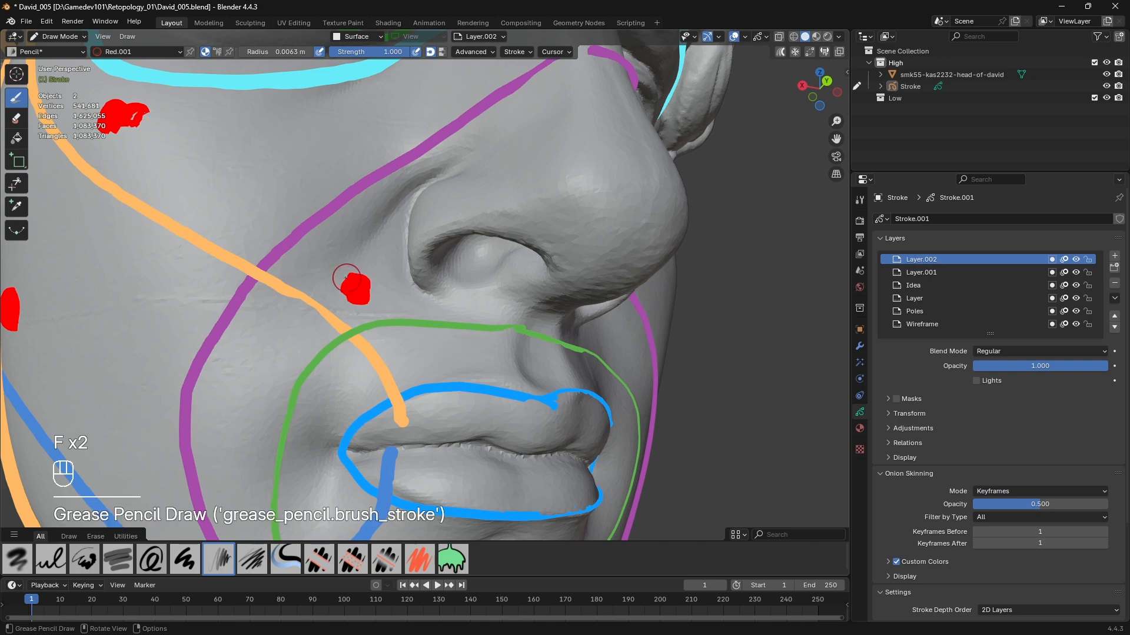
- Examine the red pole dots and guide loops on the face from several angles
{"action": "scroll", "coordinate": [351, 277], "scroll_direction": "down", "scroll_amount": 3}
{"action": "middle_click_drag", "start_coordinate": [376, 275], "coordinate": [471, 327], "text": "shift"}
{"action": "mouse_move", "coordinate": [471, 327]}
{"action": "middle_mouse_down"}
{"action": "mouse_move", "coordinate": [530, 324]}
{"action": "mouse_move", "coordinate": [483, 319]}
{"action": "mouse_move", "coordinate": [526, 338]}
{"action": "middle_mouse_up"}
{"action": "scroll", "coordinate": [531, 319], "scroll_direction": "down", "scroll_amount": 3}
{"action": "scroll", "coordinate": [526, 338], "scroll_direction": "up", "scroll_amount": 3}
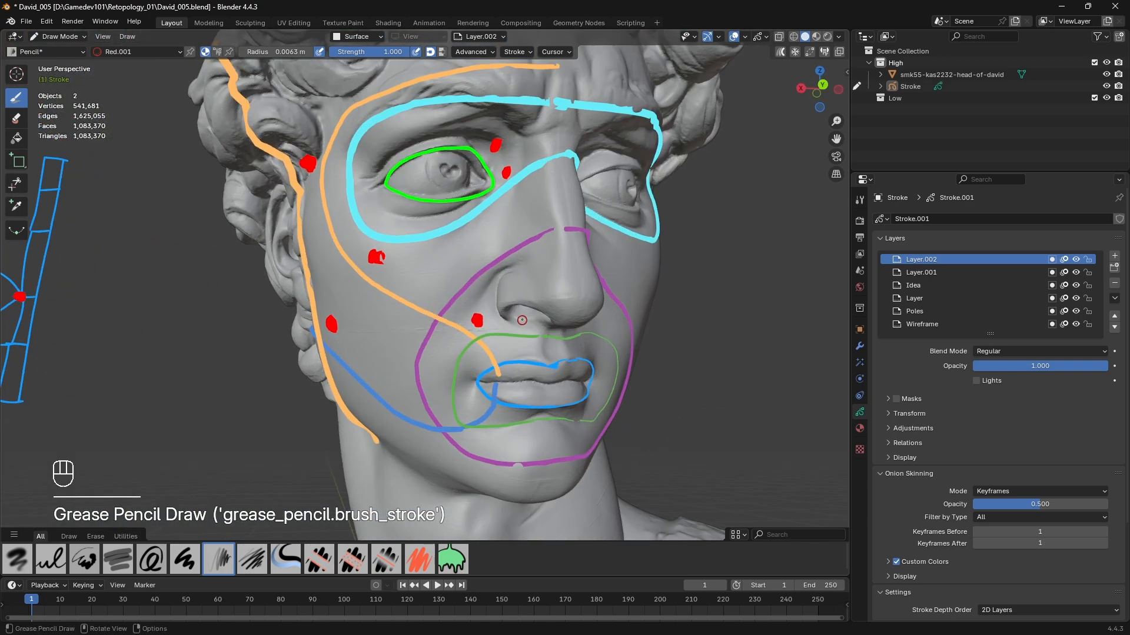
{"action": "middle_click_drag", "start_coordinate": [536, 147], "coordinate": [549, 134]}
{"action": "middle_click_drag", "start_coordinate": [618, 125], "coordinate": [616, 166], "text": "shift"}
{"action": "middle_click_drag", "start_coordinate": [530, 242], "coordinate": [538, 158]}
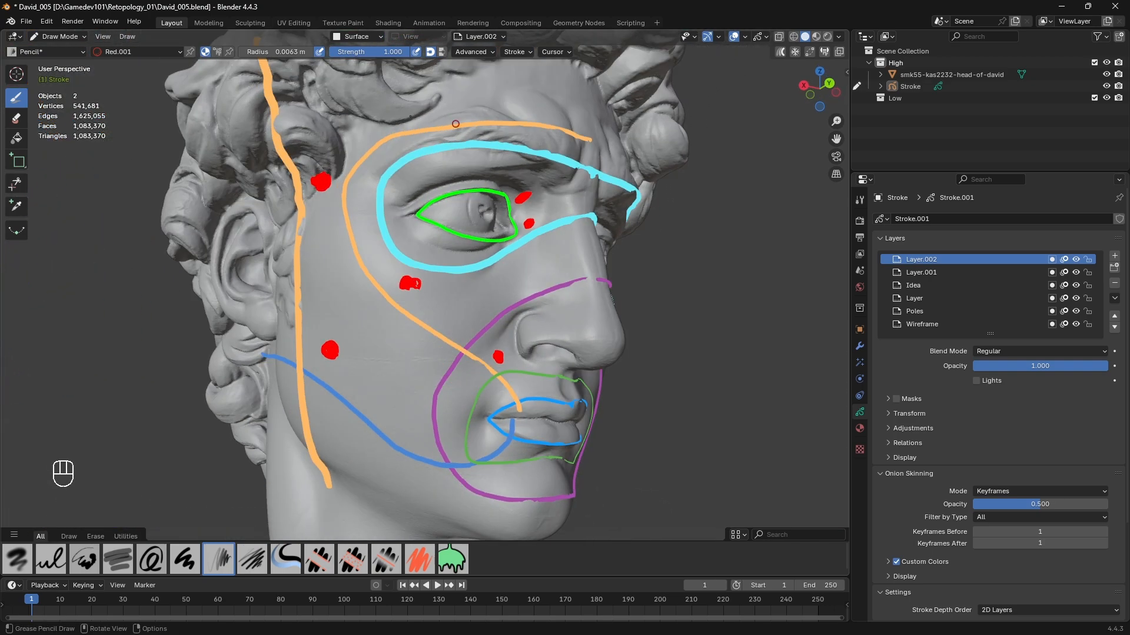
{"action": "middle_click_drag", "start_coordinate": [409, 386], "coordinate": [376, 379]}
{"action": "middle_click_drag", "start_coordinate": [466, 390], "coordinate": [393, 376]}
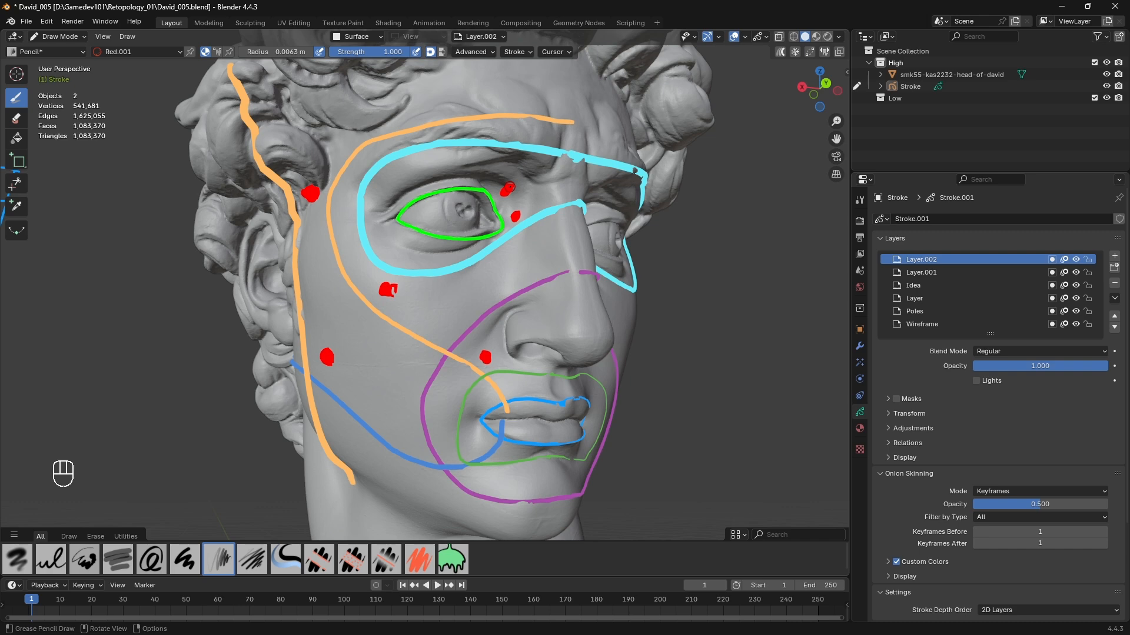
- Choose the Black.001 material for the pencil
{"action": "scroll", "coordinate": [508, 187], "scroll_direction": "up", "scroll_amount": 4}
{"action": "left_click", "coordinate": [117, 52]}
{"action": "left_click", "coordinate": [108, 101]}
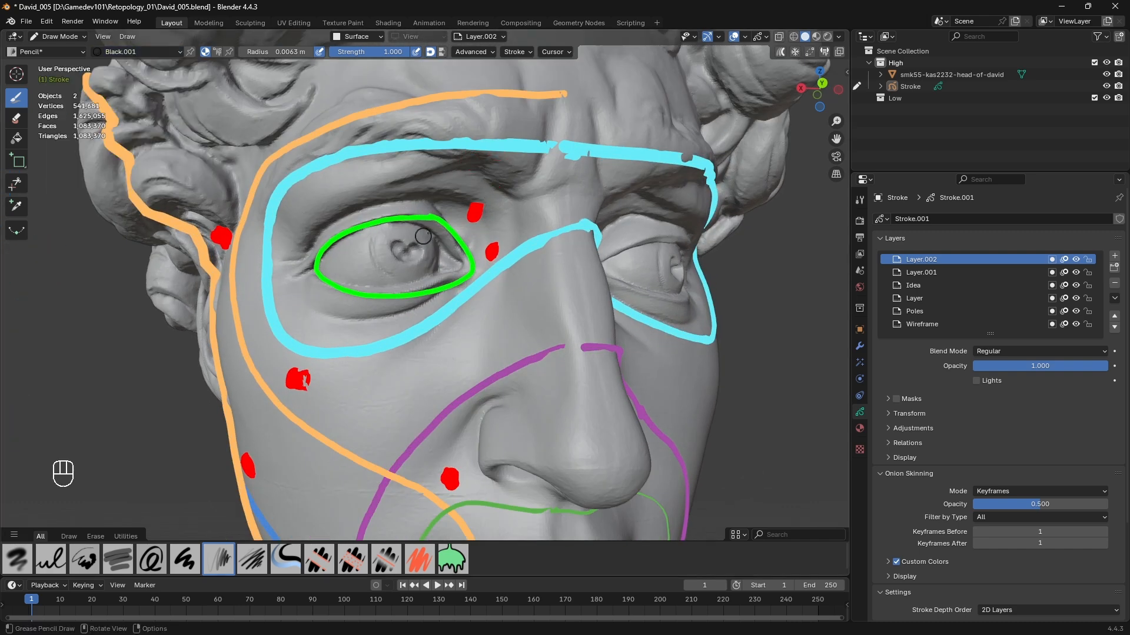
- Try black strokes around the eye and along the cyan mask loop, undoing each one
{"action": "left_click_drag", "start_coordinate": [380, 209], "coordinate": [303, 245]}
{"action": "key", "text": "ctrl+z"}
{"action": "mouse_move", "coordinate": [422, 209]}
{"action": "left_mouse_down"}
{"action": "mouse_move", "coordinate": [318, 288]}
{"action": "mouse_move", "coordinate": [363, 213]}
{"action": "left_mouse_up"}
{"action": "key", "text": "ctrl+z"}
{"action": "mouse_move", "coordinate": [538, 145]}
{"action": "left_mouse_down"}
{"action": "mouse_move", "coordinate": [495, 141]}
{"action": "mouse_move", "coordinate": [272, 271]}
{"action": "mouse_move", "coordinate": [447, 312]}
{"action": "mouse_move", "coordinate": [589, 231]}
{"action": "left_mouse_up"}
{"action": "middle_click_drag", "start_coordinate": [537, 379], "coordinate": [612, 215], "text": "shift"}
{"action": "key", "text": "ctrl+z"}
- Try black strokes along the purple nose-to-chin loop and around the mouth, undoing each one
{"action": "mouse_move", "coordinate": [674, 160]}
{"action": "left_mouse_down"}
{"action": "mouse_move", "coordinate": [538, 224]}
{"action": "mouse_move", "coordinate": [435, 451]}
{"action": "mouse_move", "coordinate": [546, 517]}
{"action": "left_mouse_up"}
{"action": "key", "text": "ctrl+z"}
{"action": "middle_click_drag", "start_coordinate": [546, 512], "coordinate": [572, 347]}
{"action": "mouse_move", "coordinate": [602, 303]}
{"action": "left_mouse_down"}
{"action": "mouse_move", "coordinate": [488, 307]}
{"action": "mouse_move", "coordinate": [501, 471]}
{"action": "mouse_move", "coordinate": [591, 307]}
{"action": "left_mouse_up"}
{"action": "scroll", "coordinate": [579, 306], "scroll_direction": "down", "scroll_amount": 4}
{"action": "middle_click_drag", "start_coordinate": [580, 312], "coordinate": [604, 338]}
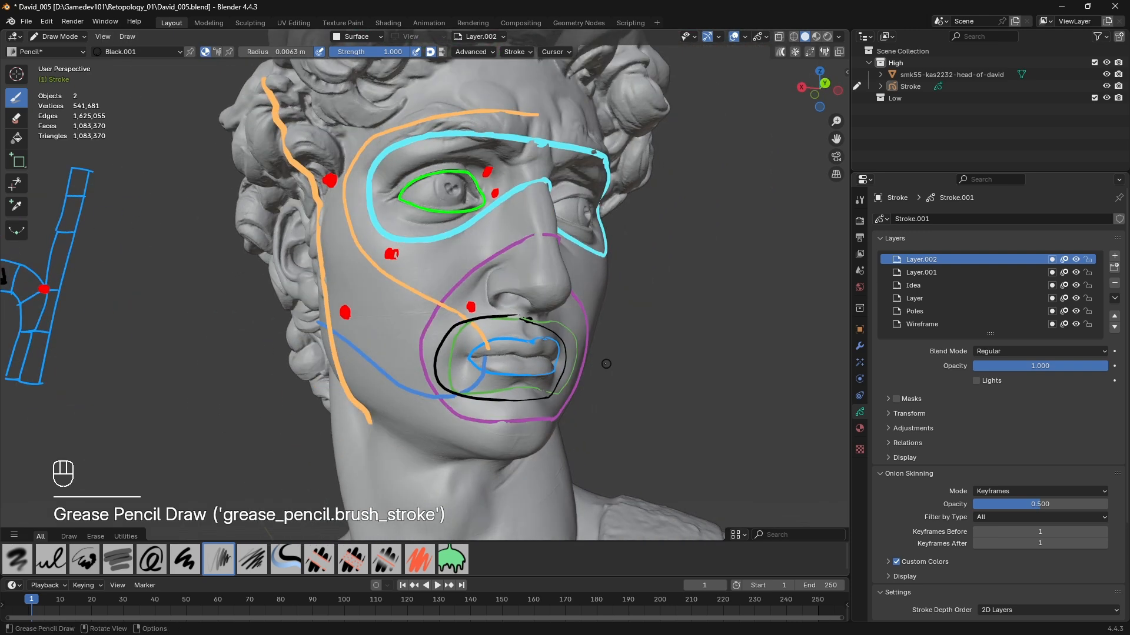
{"action": "key", "text": "ctrl+z"}
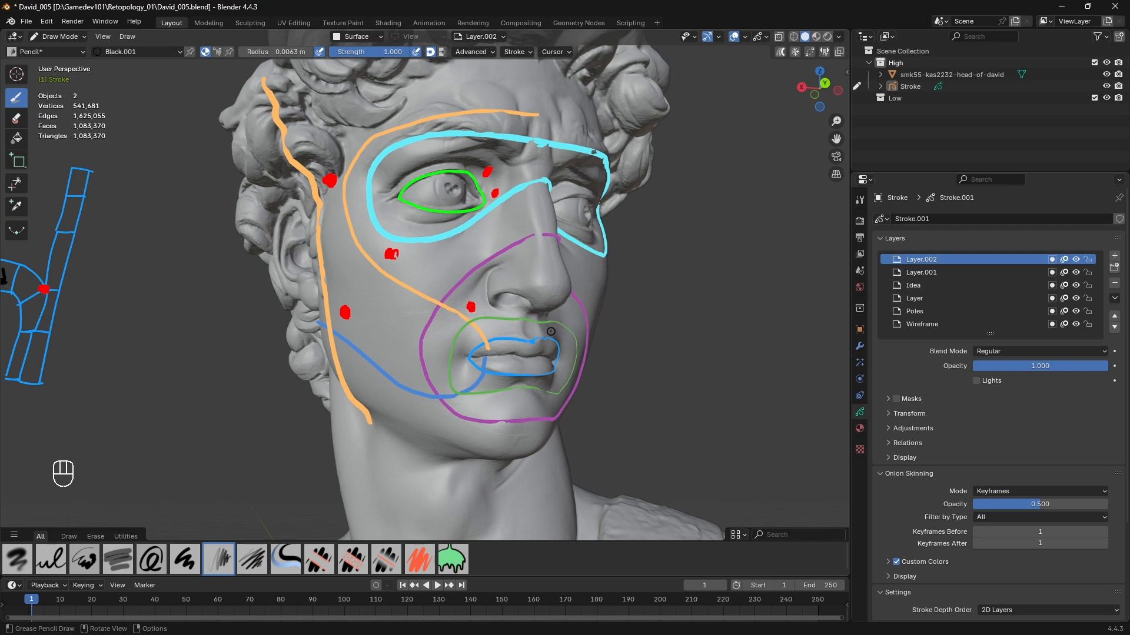
- Add a new Grease Pencil layer above Layer.002
{"action": "middle_click_drag", "start_coordinate": [551, 331], "coordinate": [579, 362], "text": "shift"}
{"action": "scroll", "coordinate": [553, 365], "scroll_direction": "down", "scroll_amount": 3}
{"action": "scroll", "coordinate": [559, 364], "scroll_direction": "up", "scroll_amount": 4}
{"action": "scroll", "coordinate": [439, 330], "scroll_direction": "up", "scroll_amount": 5}
{"action": "middle_click_drag", "start_coordinate": [439, 330], "coordinate": [404, 342], "text": "shift"}
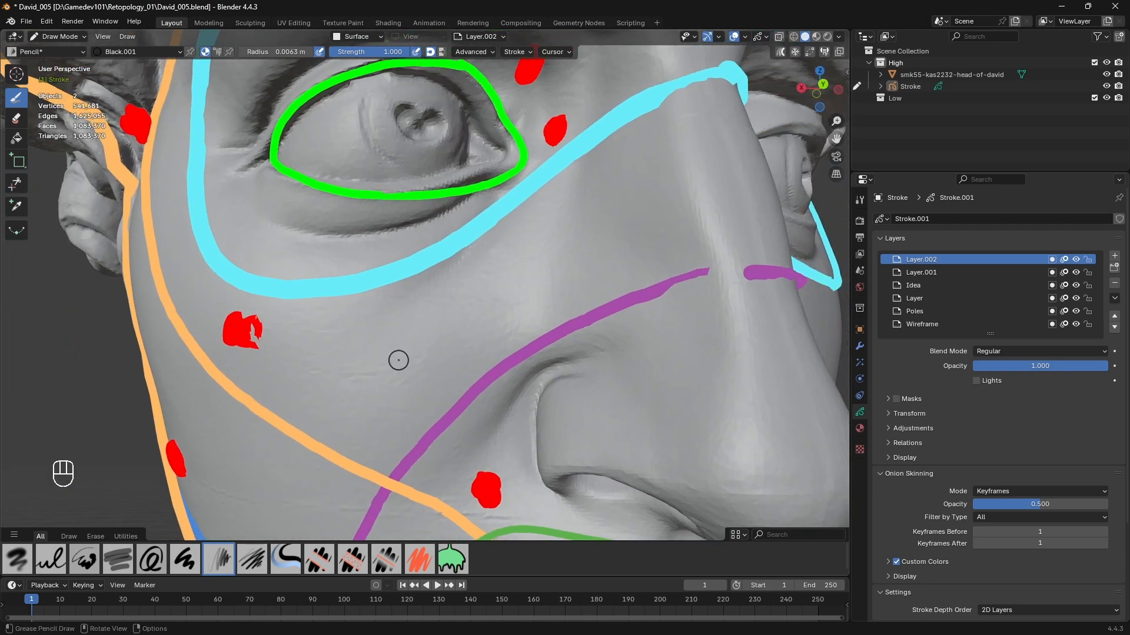
{"action": "scroll", "coordinate": [412, 339], "scroll_direction": "down", "scroll_amount": 1}
{"action": "left_click", "coordinate": [1114, 256]}
{"action": "scroll", "coordinate": [412, 294], "scroll_direction": "up", "scroll_amount": 2}
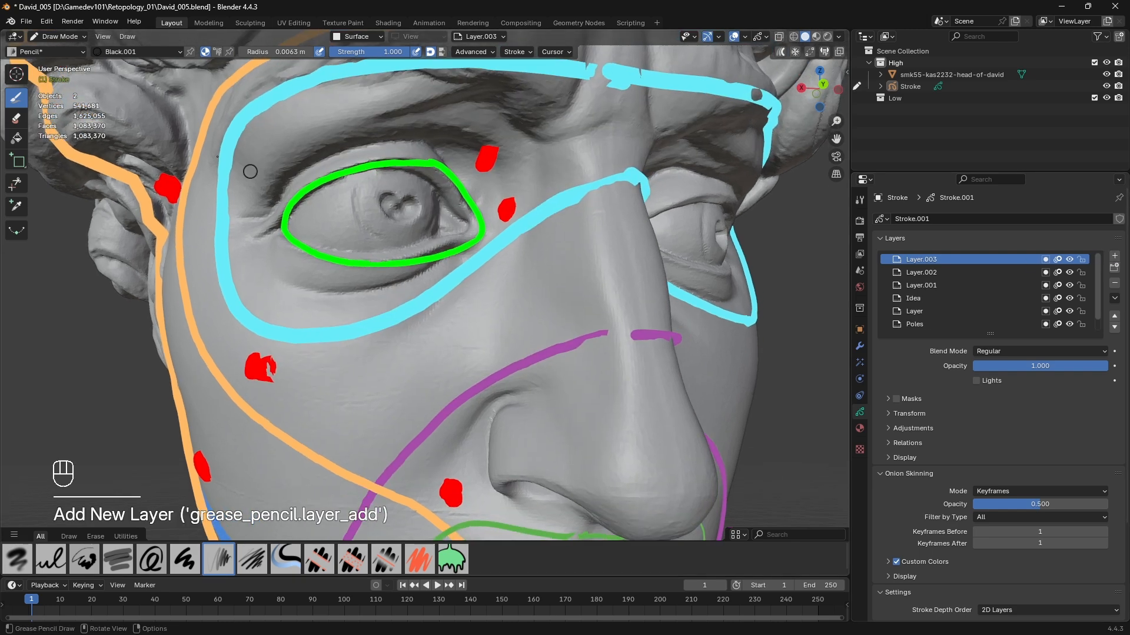
- Reduce the black pencil's radius to about 0.0037 m
{"action": "left_click", "coordinate": [71, 52]}
{"action": "left_click", "coordinate": [123, 56]}
{"action": "scroll", "coordinate": [546, 295], "scroll_direction": "up", "scroll_amount": 3}
{"action": "key", "text": "f"}
{"action": "left_click", "coordinate": [546, 296]}
{"action": "scroll", "coordinate": [546, 296], "scroll_direction": "down", "scroll_amount": 3}
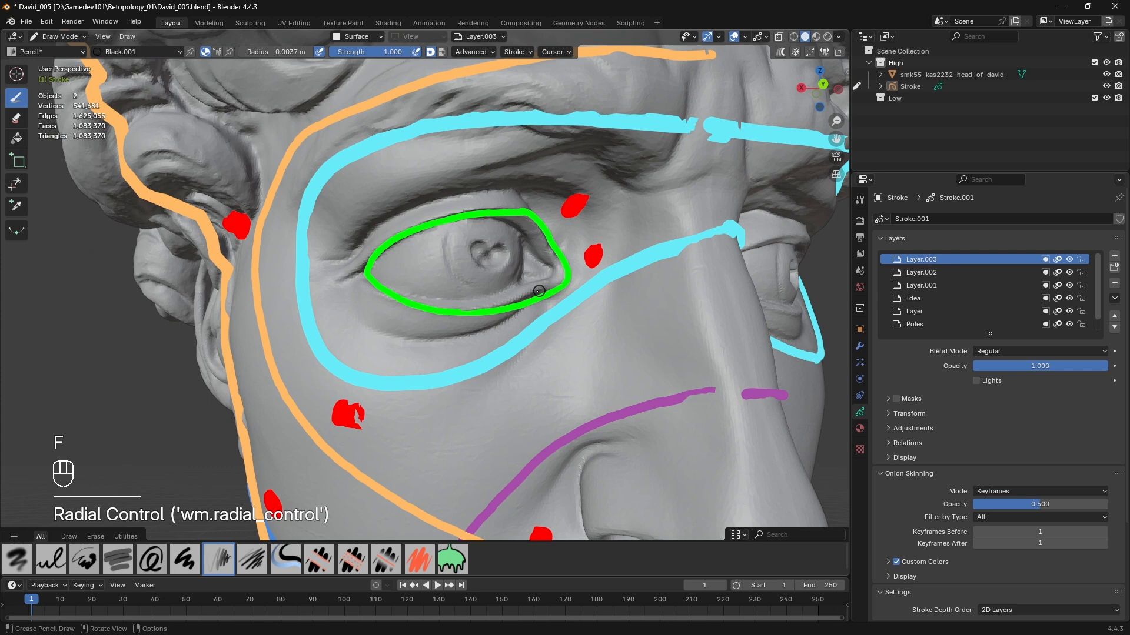
{"action": "scroll", "coordinate": [588, 294], "scroll_direction": "up", "scroll_amount": 3}
- Lower the opacity of Layer.001 to about 0.224 and undo the trial stroke made with it active
{"action": "left_click", "coordinate": [971, 273]}
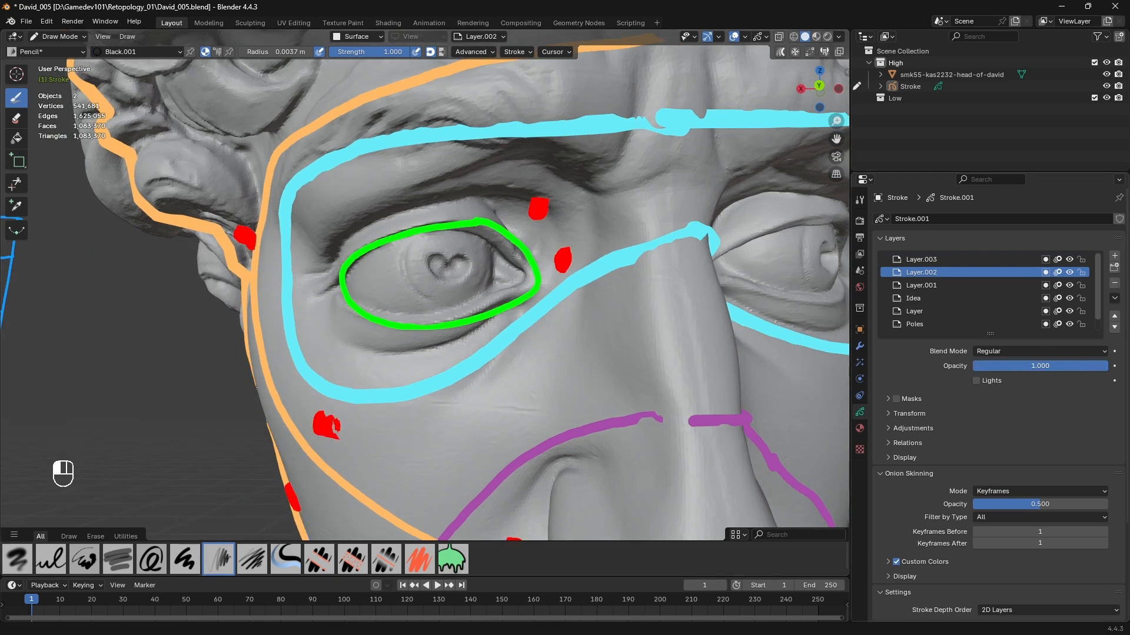
{"action": "left_click", "coordinate": [940, 285]}
{"action": "mouse_move", "coordinate": [1056, 366]}
{"action": "left_mouse_down"}
{"action": "mouse_move", "coordinate": [980, 366]}
{"action": "mouse_move", "coordinate": [1002, 366]}
{"action": "left_mouse_up"}
{"action": "middle_click_drag", "start_coordinate": [564, 247], "coordinate": [520, 282], "text": "shift"}
{"action": "scroll", "coordinate": [519, 282], "scroll_direction": "up", "scroll_amount": 1}
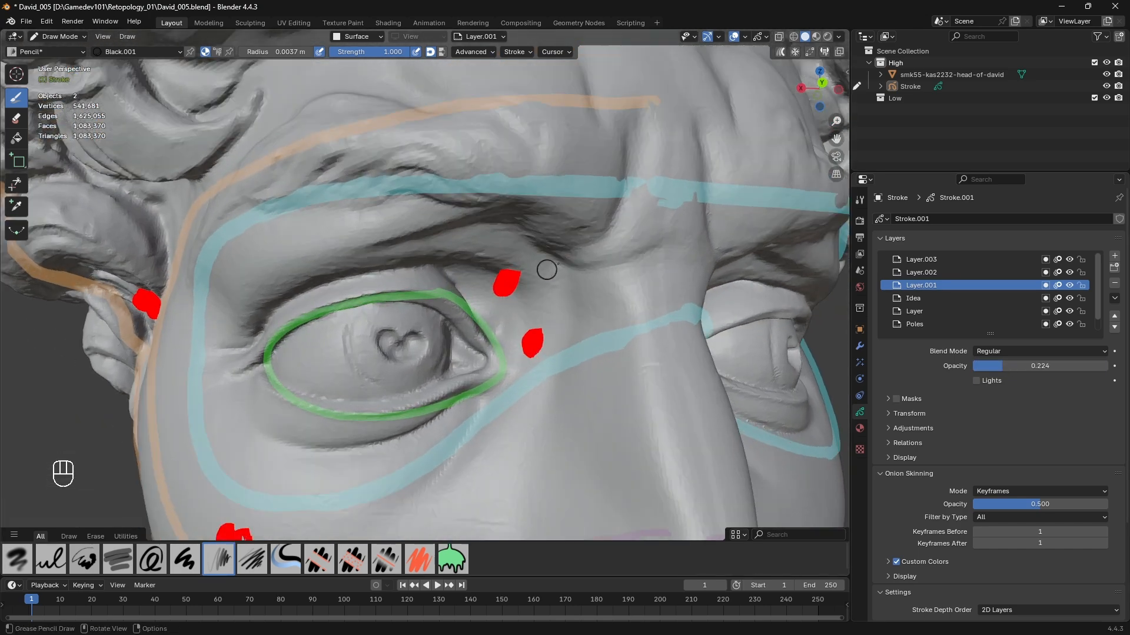
{"action": "key", "text": "ctrl+z"}
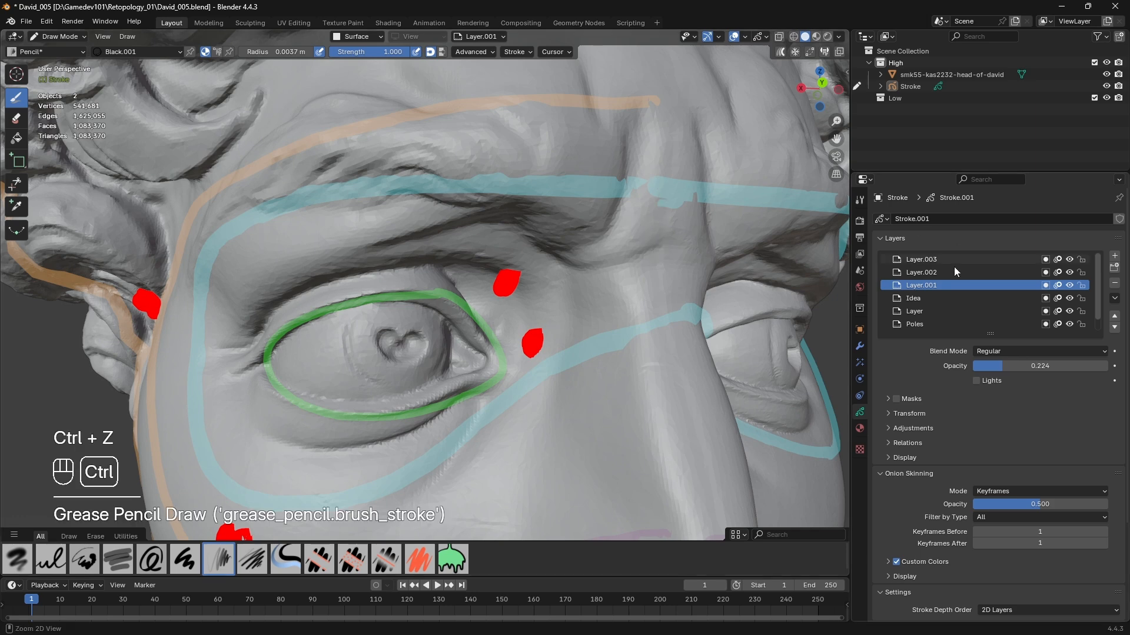
- On Layer.003, set the pencil radius to about 0.0079 m and try a black stroke along the brow, undoing it
{"action": "key", "text": "f"}
{"action": "left_click", "coordinate": [661, 249]}
{"action": "key", "text": "f"}
{"action": "mouse_move", "coordinate": [665, 186]}
{"action": "left_mouse_down"}
{"action": "mouse_move", "coordinate": [663, 155]}
{"action": "mouse_move", "coordinate": [660, 237]}
{"action": "mouse_move", "coordinate": [380, 236]}
{"action": "mouse_move", "coordinate": [289, 265]}
{"action": "left_mouse_up"}
{"action": "key", "text": "ctrl+z"}
{"action": "key", "text": "ctrl+z"}
- Draw inner and outer black outlines of a band around the eye along the cyan loop, closing both ends at the nose bridge
{"action": "left_click_drag", "start_coordinate": [235, 313], "coordinate": [222, 402]}
{"action": "left_click_drag", "start_coordinate": [278, 439], "coordinate": [372, 439]}
{"action": "left_click_drag", "start_coordinate": [517, 377], "coordinate": [667, 316]}
{"action": "middle_click_drag", "start_coordinate": [668, 369], "coordinate": [695, 344]}
{"action": "mouse_move", "coordinate": [696, 347]}
{"action": "left_mouse_down"}
{"action": "mouse_move", "coordinate": [487, 477]}
{"action": "mouse_move", "coordinate": [279, 495]}
{"action": "left_mouse_up"}
{"action": "left_click_drag", "start_coordinate": [217, 445], "coordinate": [199, 363]}
{"action": "mouse_move", "coordinate": [212, 269]}
{"action": "left_mouse_down"}
{"action": "mouse_move", "coordinate": [274, 182]}
{"action": "mouse_move", "coordinate": [405, 150]}
{"action": "mouse_move", "coordinate": [656, 135]}
{"action": "left_mouse_up"}
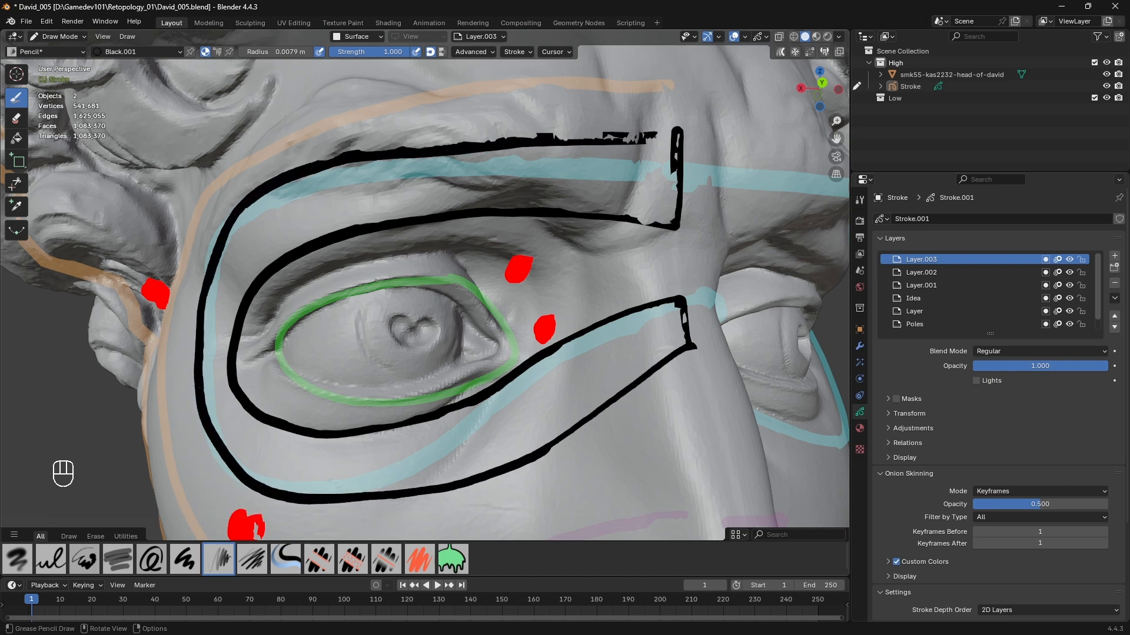
- Divide the brow part of the black band into quads with cross lines from the nose bridge to the temple side
{"action": "scroll", "coordinate": [661, 177], "scroll_direction": "down", "scroll_amount": 2, "text": "shift"}
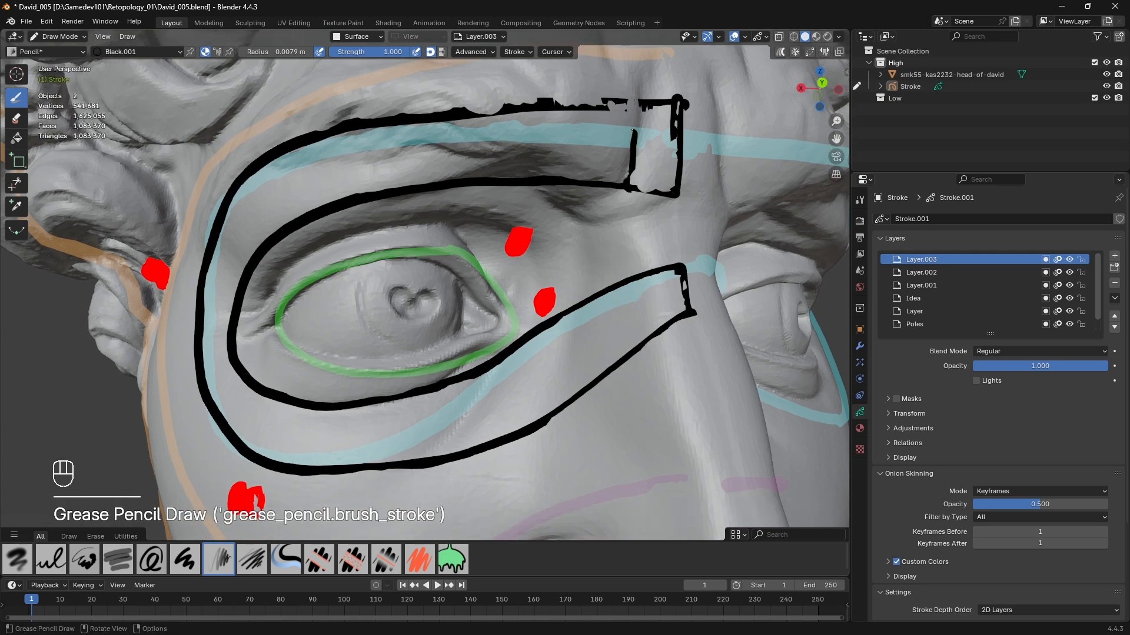
{"action": "left_click_drag", "start_coordinate": [529, 125], "coordinate": [531, 175]}
{"action": "left_click_drag", "start_coordinate": [436, 124], "coordinate": [452, 194]}
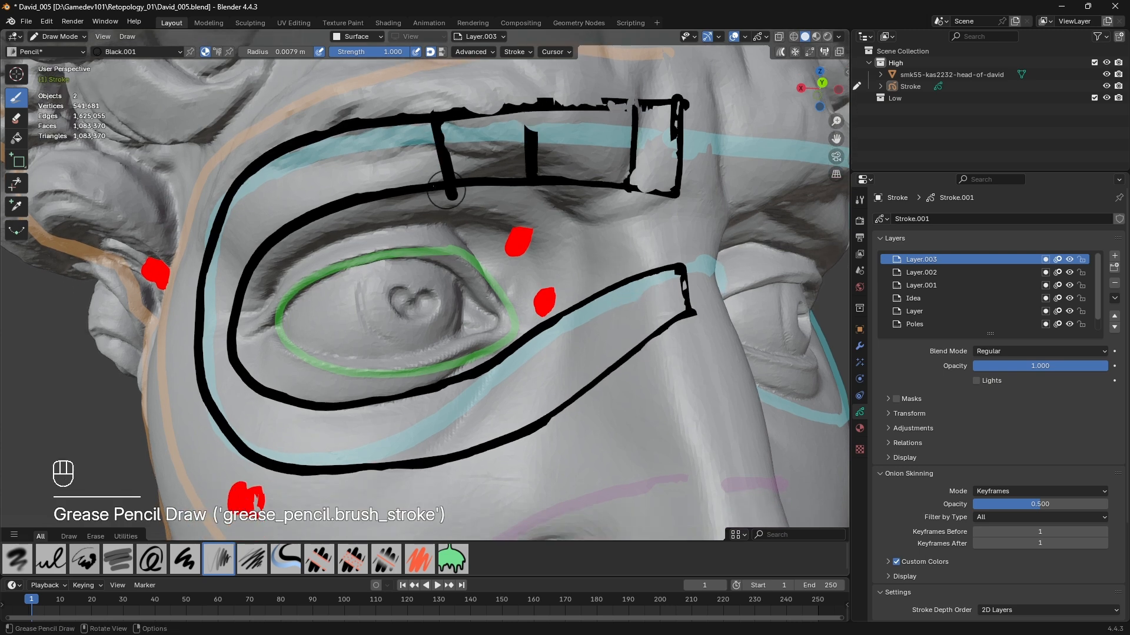
{"action": "left_click_drag", "start_coordinate": [339, 130], "coordinate": [368, 205]}
{"action": "left_click_drag", "start_coordinate": [250, 166], "coordinate": [297, 214]}
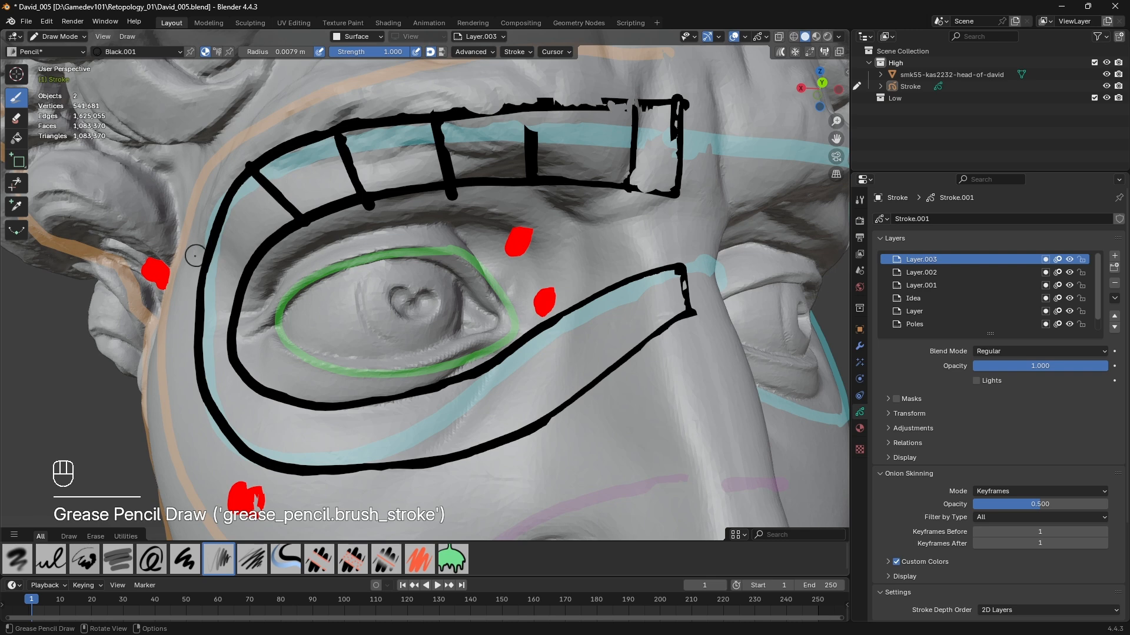
- Add black cross lines around the eye's outer side and below it up to the nose bridge
{"action": "left_click_drag", "start_coordinate": [341, 410], "coordinate": [332, 463]}
{"action": "left_click_drag", "start_coordinate": [423, 393], "coordinate": [419, 464]}
{"action": "left_click_drag", "start_coordinate": [485, 370], "coordinate": [500, 450]}
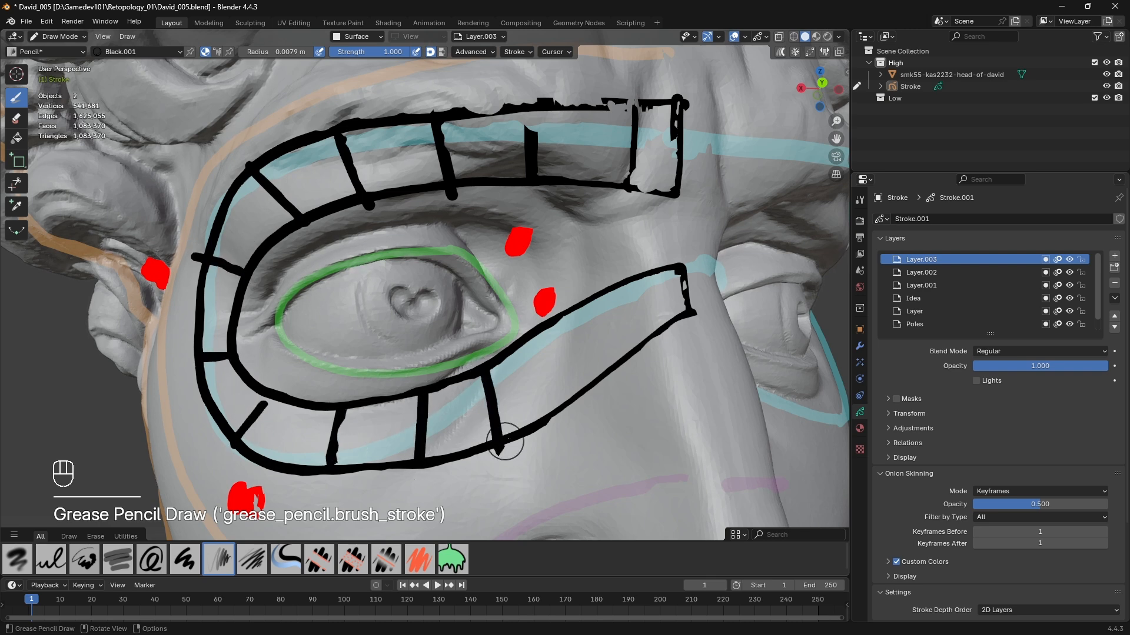
{"action": "left_click_drag", "start_coordinate": [547, 325], "coordinate": [584, 404]}
{"action": "left_click_drag", "start_coordinate": [632, 273], "coordinate": [630, 285]}
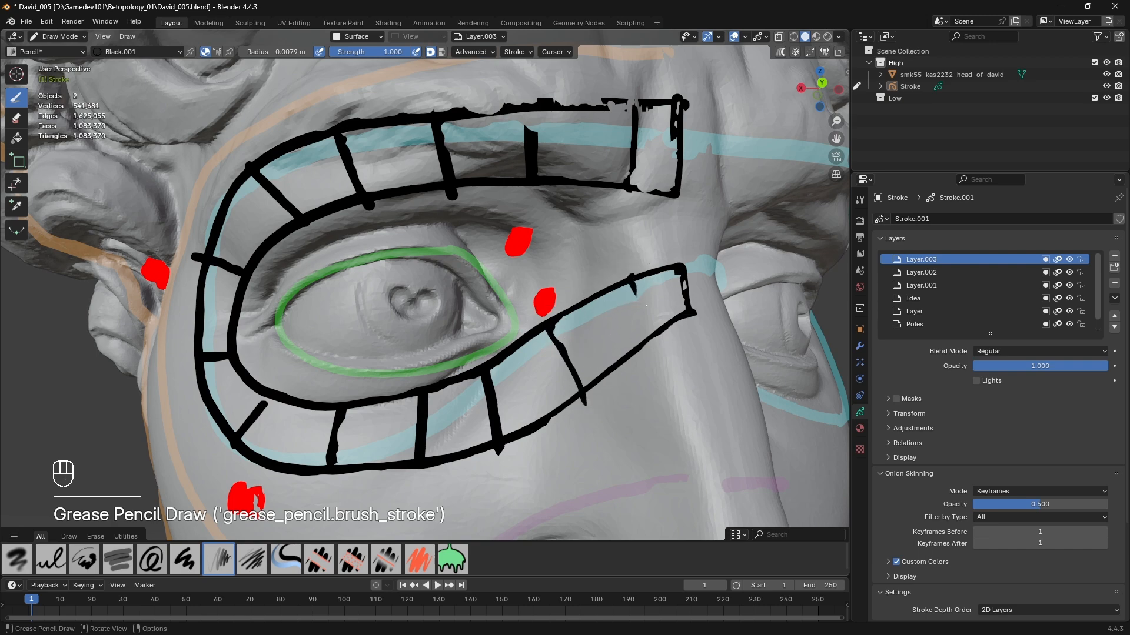
- Set the pencil radius to about 0.004 m and draw the upper eyelid's black loop with cross lines to the surrounding band
{"action": "middle_click_drag", "start_coordinate": [610, 267], "coordinate": [606, 272], "text": "shift"}
{"action": "middle_click_drag", "start_coordinate": [462, 306], "coordinate": [486, 303]}
{"action": "key", "text": "f"}
{"action": "left_click", "coordinate": [477, 305]}
{"action": "scroll", "coordinate": [439, 340], "scroll_direction": "up", "scroll_amount": 1}
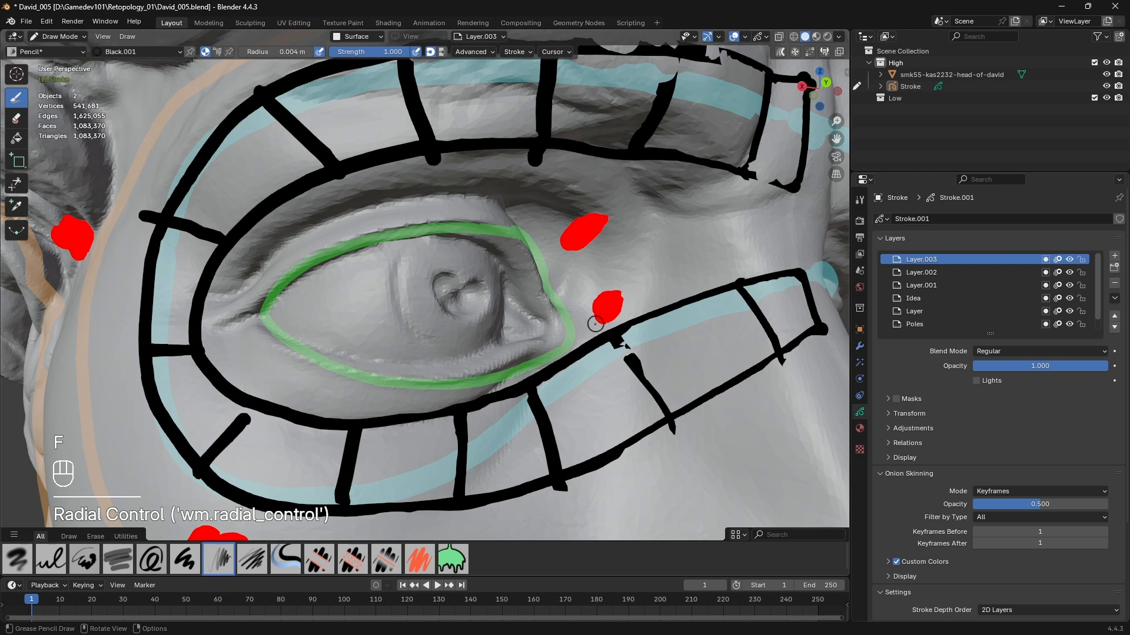
{"action": "left_click_drag", "start_coordinate": [203, 348], "coordinate": [303, 327]}
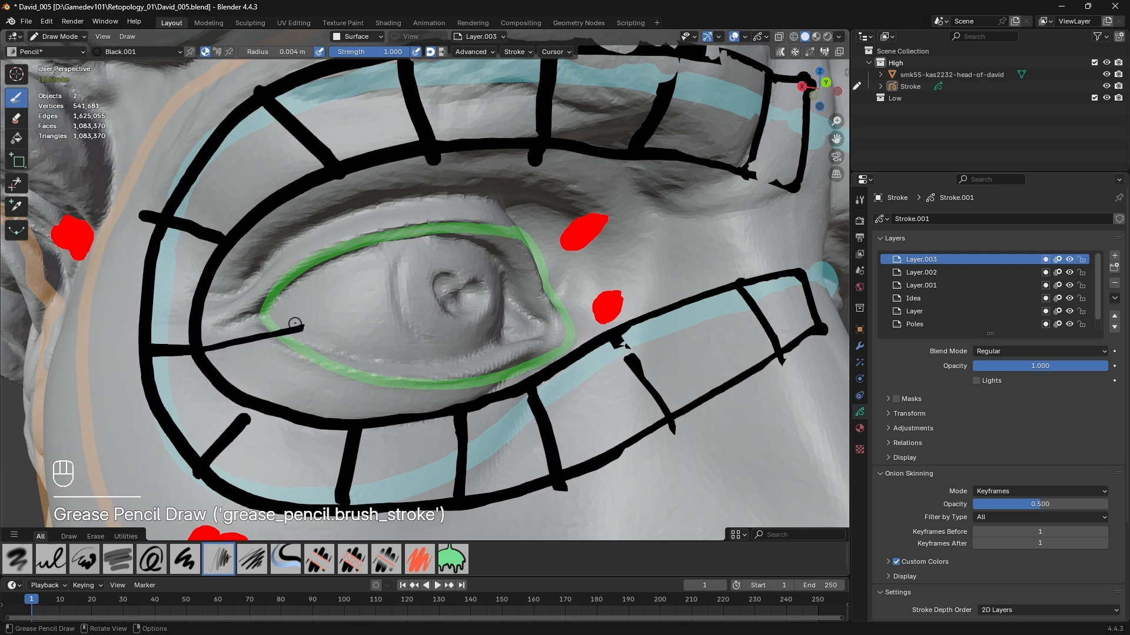
{"action": "left_click_drag", "start_coordinate": [312, 285], "coordinate": [241, 245]}
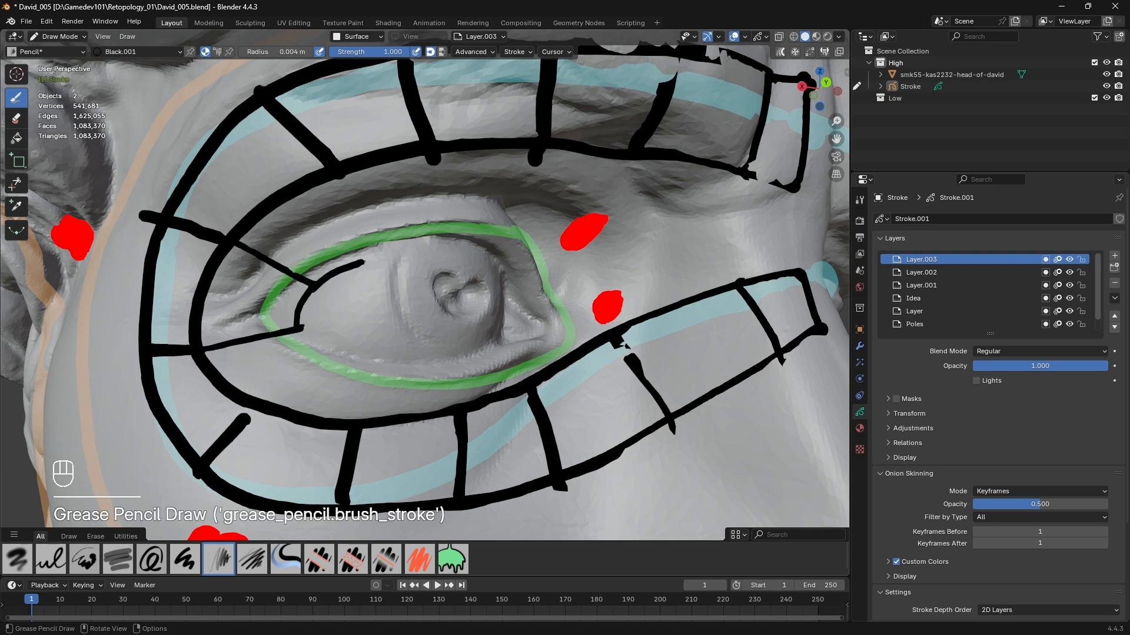
{"action": "mouse_move", "coordinate": [373, 262]}
{"action": "left_mouse_down"}
{"action": "mouse_move", "coordinate": [453, 244]}
{"action": "mouse_move", "coordinate": [442, 173]}
{"action": "left_mouse_up"}
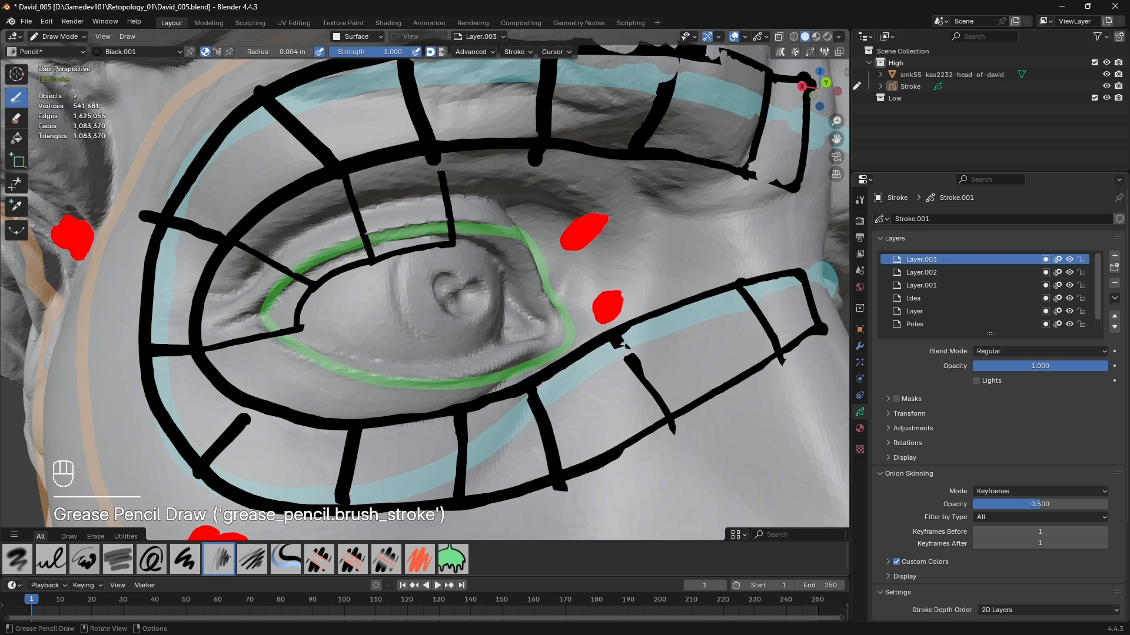
- Continue the black eyelid loop along the lower lid to the inner corner, adding cross lines to the surrounding band
{"action": "left_click_drag", "start_coordinate": [364, 344], "coordinate": [244, 420]}
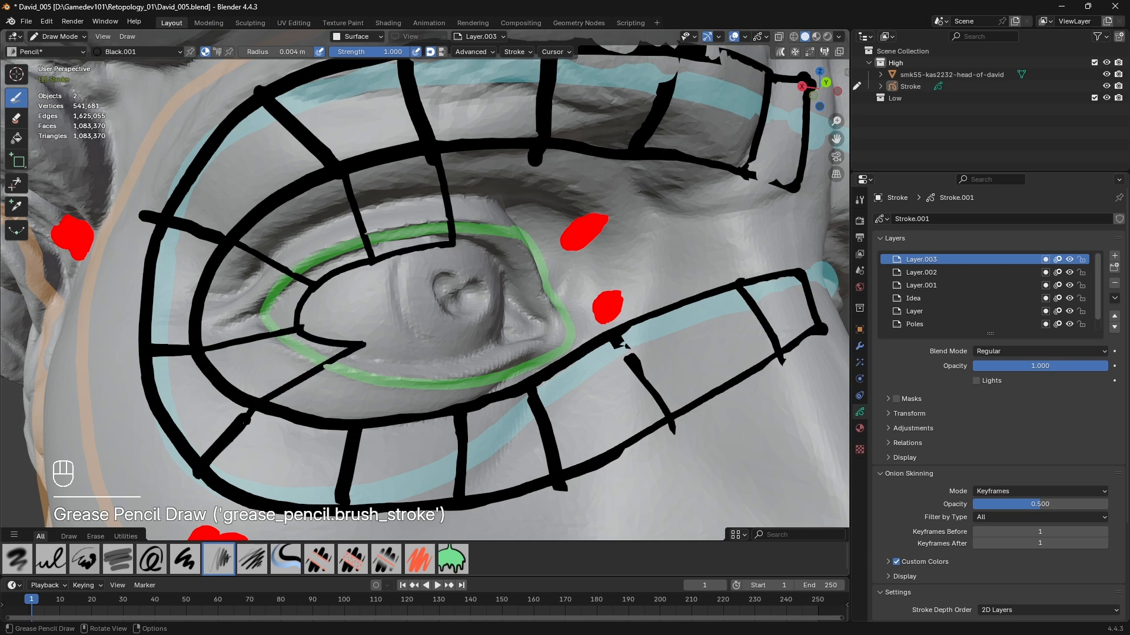
{"action": "left_click_drag", "start_coordinate": [378, 347], "coordinate": [350, 420]}
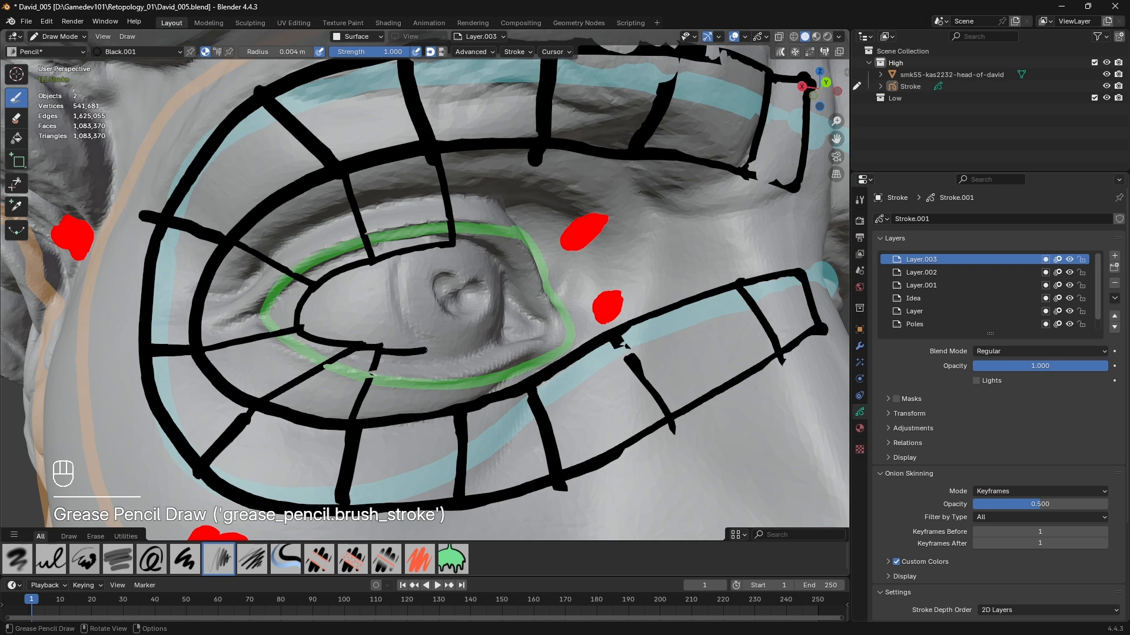
{"action": "left_click_drag", "start_coordinate": [452, 354], "coordinate": [530, 333]}
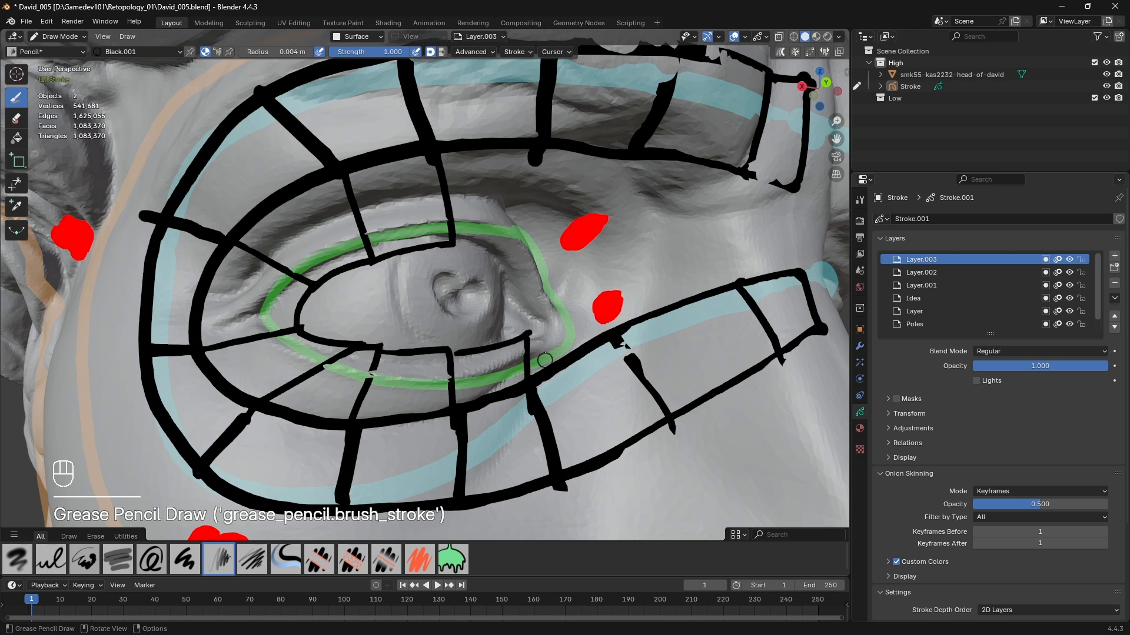
{"action": "key", "text": "ctrl+z"}
- Set the pencil radius to about 0.0053 m and try extending the eyelid loop past the inner corner toward the nose bridge
{"action": "key", "text": "f"}
{"action": "left_click", "coordinate": [569, 317]}
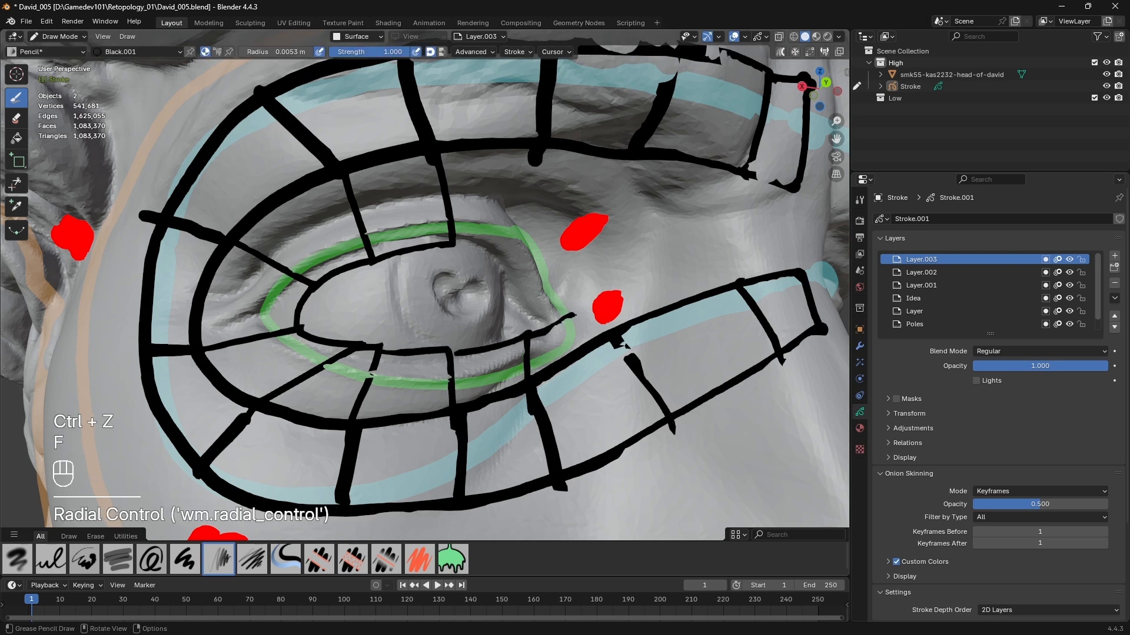
{"action": "left_click_drag", "start_coordinate": [587, 307], "coordinate": [626, 338]}
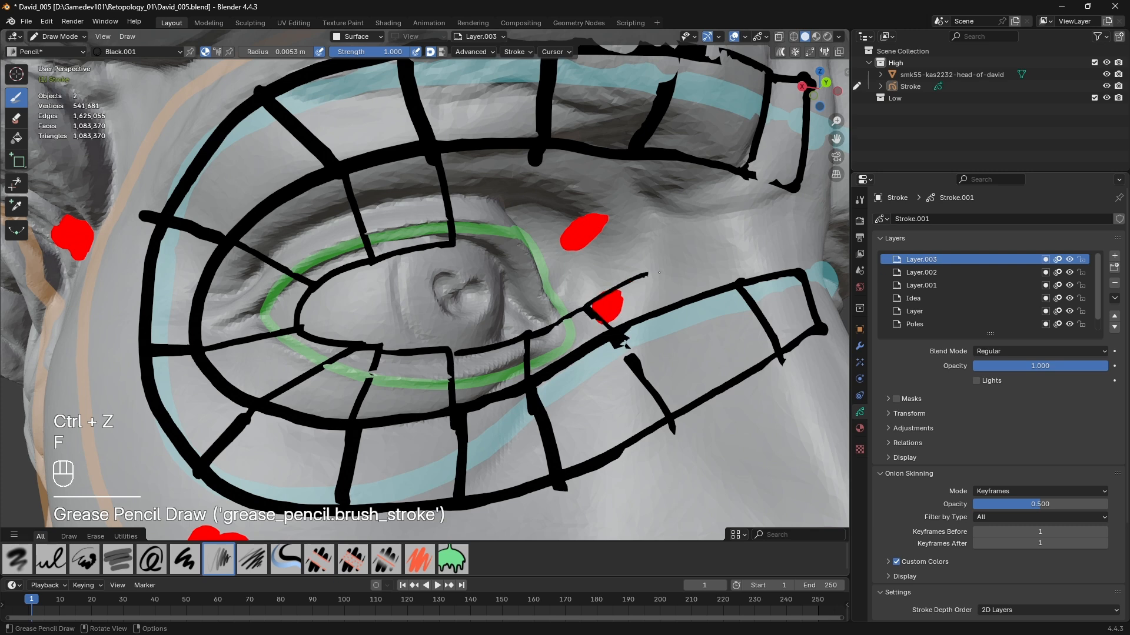
{"action": "left_click_drag", "start_coordinate": [649, 275], "coordinate": [728, 285]}
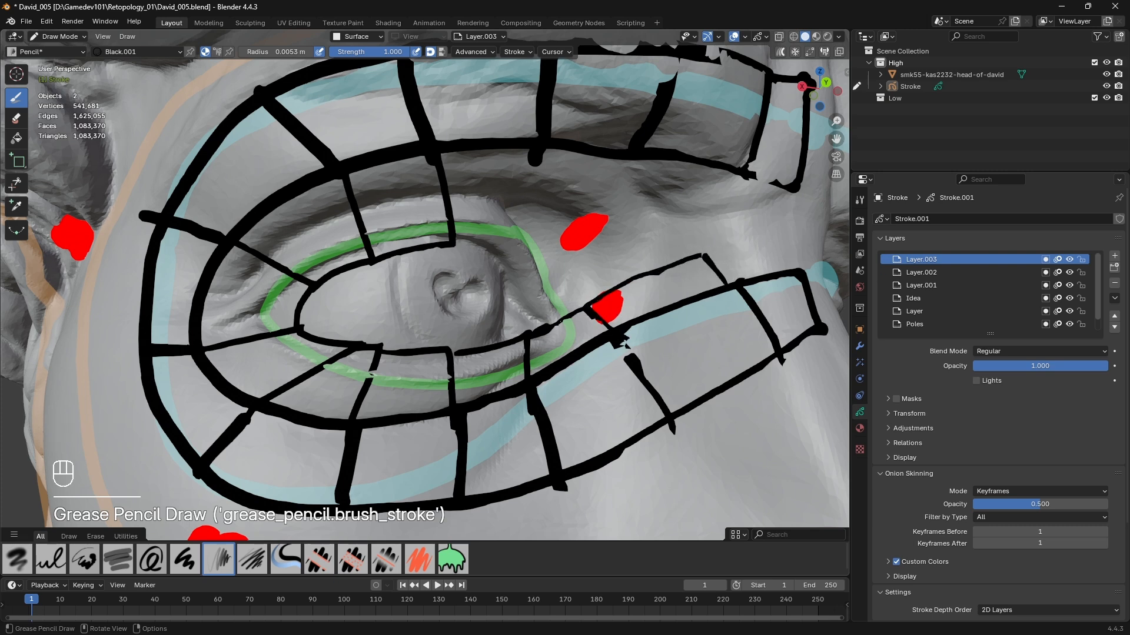
{"action": "left_click_drag", "start_coordinate": [534, 333], "coordinate": [588, 221]}
{"action": "key", "text": "ctrl+z"}
{"action": "key", "text": "ctrl+z"}
{"action": "key", "text": "ctrl+z"}
{"action": "key", "text": "ctrl+z"}
{"action": "key", "text": "ctrl+z"}
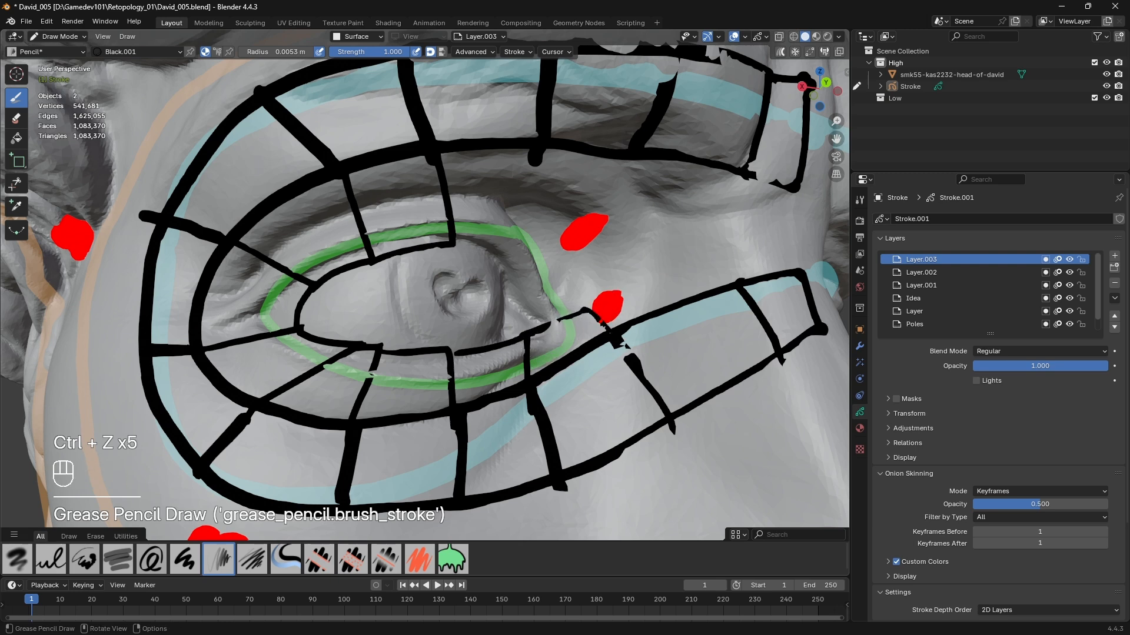
{"action": "key", "text": "ctrl+z"}
- Try a curved black band around the two red pole dots beside the inner eye corner, undoing the strokes
{"action": "mouse_move", "coordinate": [593, 292]}
{"action": "left_mouse_down"}
{"action": "mouse_move", "coordinate": [500, 222]}
{"action": "mouse_move", "coordinate": [456, 227]}
{"action": "left_mouse_up"}
{"action": "key", "text": "ctrl+z"}
{"action": "left_click_drag", "start_coordinate": [550, 243], "coordinate": [533, 223]}
{"action": "key", "text": "ctrl+z"}
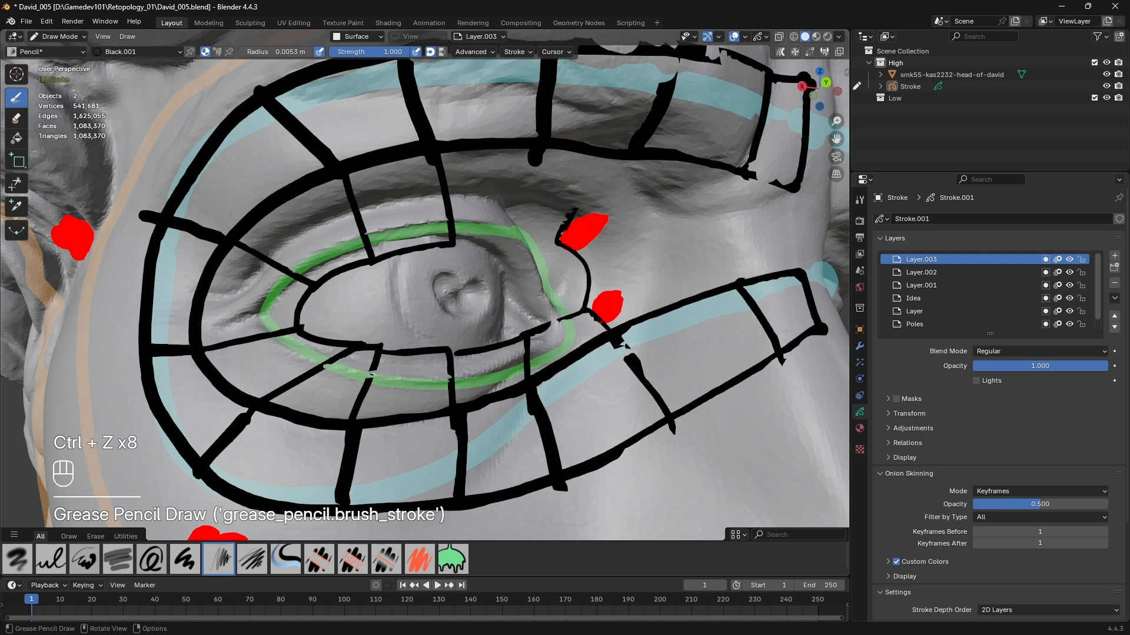
{"action": "left_click_drag", "start_coordinate": [629, 238], "coordinate": [617, 336]}
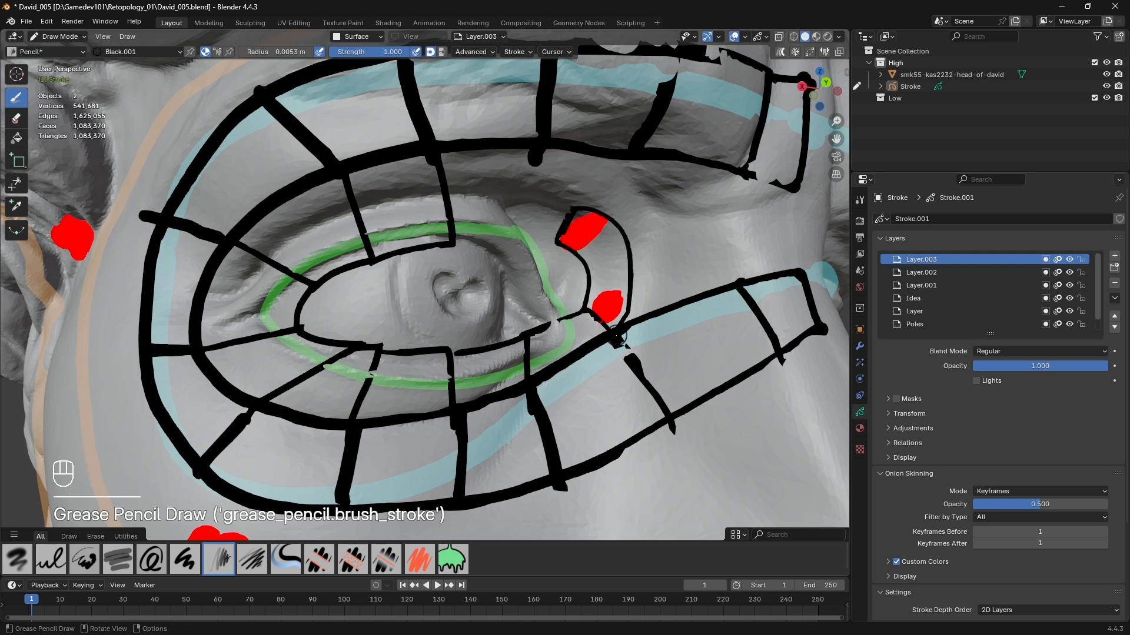
{"action": "middle_click_drag", "start_coordinate": [618, 250], "coordinate": [547, 281], "text": "shift"}
{"action": "key", "text": "ctrl+z"}
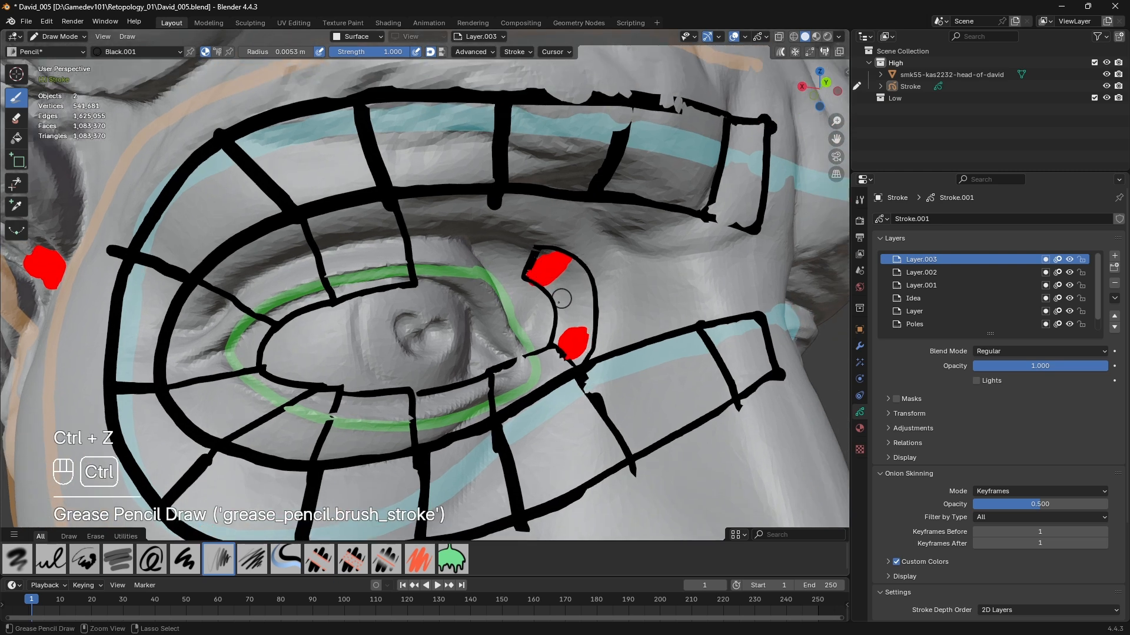
{"action": "key", "text": "ctrl+z"}
{"action": "key", "text": "ctrl+z"}
{"action": "key", "text": "f"}
{"action": "key", "text": "ctrl+z"}
{"action": "key", "text": "ctrl+z"}
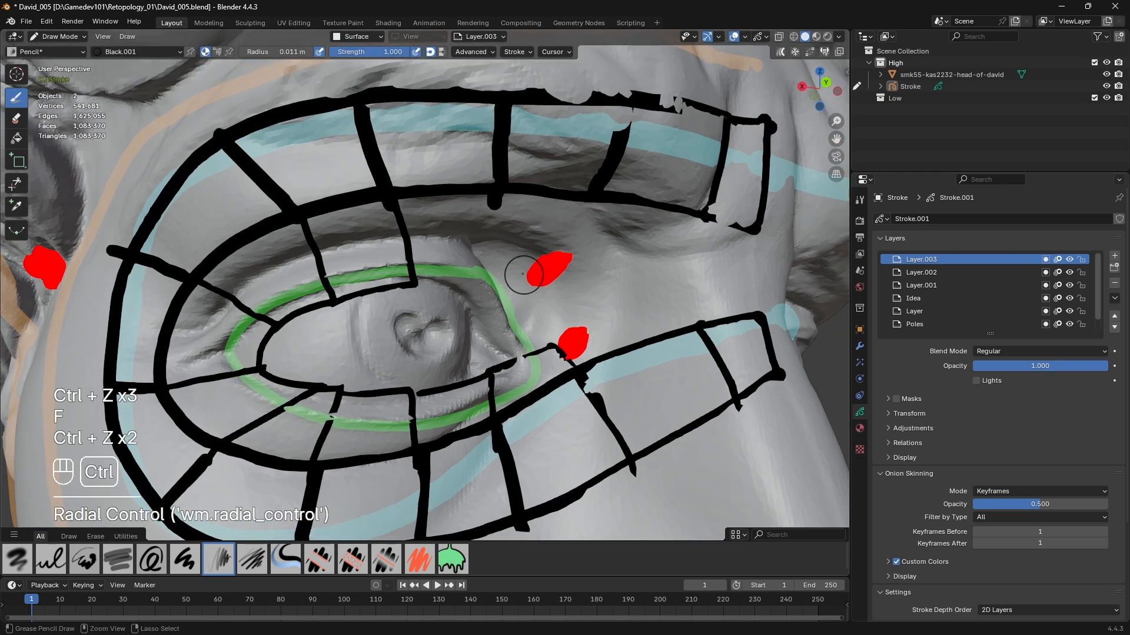
- With a 0.0092 m radius, close the eyelid loop and the ring outside the red dots around the inner corner, linking them
{"action": "mouse_move", "coordinate": [410, 281]}
{"action": "left_mouse_down"}
{"action": "mouse_move", "coordinate": [500, 272]}
{"action": "mouse_move", "coordinate": [522, 287]}
{"action": "left_mouse_up"}
{"action": "key", "text": "ctrl+z"}
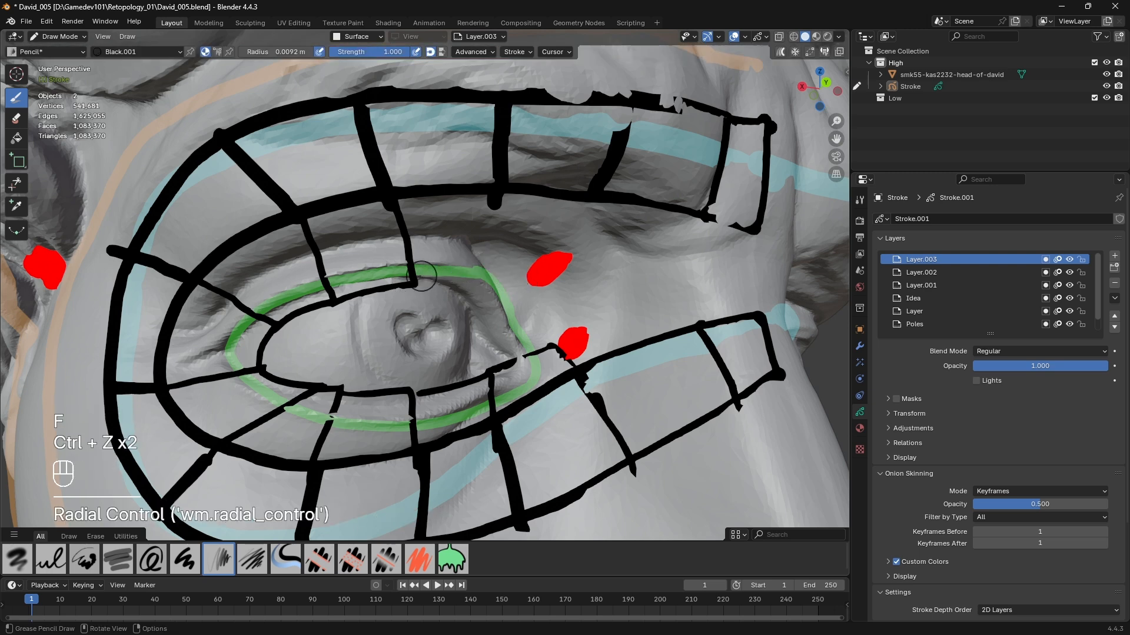
{"action": "mouse_move", "coordinate": [432, 271]}
{"action": "left_mouse_down"}
{"action": "mouse_move", "coordinate": [491, 276]}
{"action": "mouse_move", "coordinate": [501, 242]}
{"action": "left_mouse_up"}
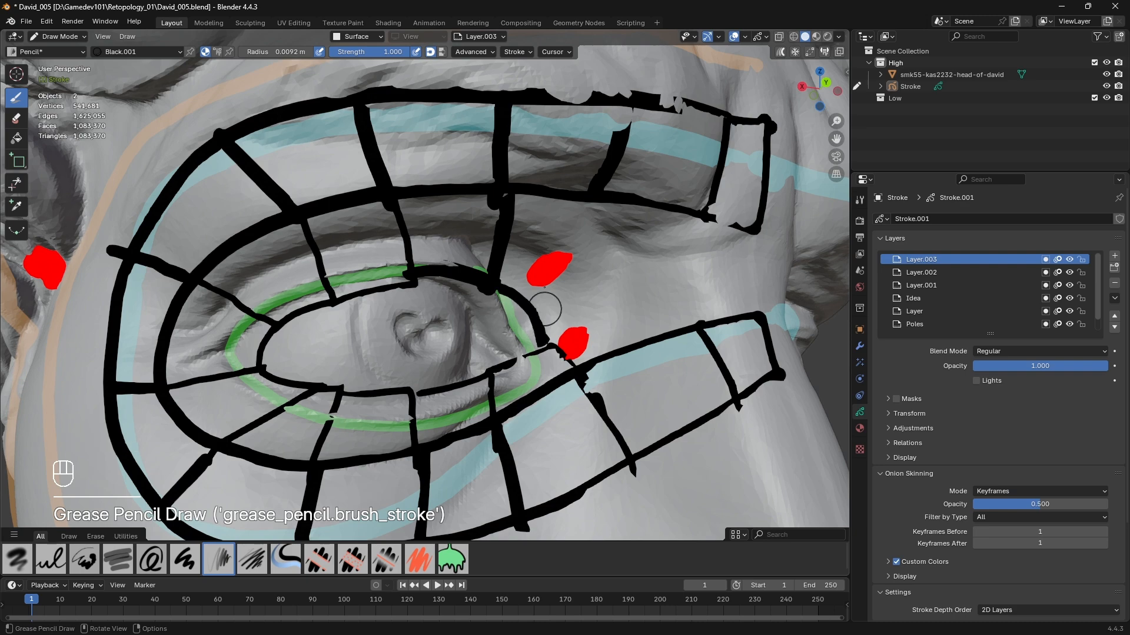
{"action": "mouse_move", "coordinate": [507, 198]}
{"action": "left_mouse_down"}
{"action": "mouse_move", "coordinate": [556, 228]}
{"action": "mouse_move", "coordinate": [586, 305]}
{"action": "left_mouse_up"}
{"action": "scroll", "coordinate": [590, 372], "scroll_direction": "down", "scroll_amount": 3}
{"action": "middle_click_drag", "start_coordinate": [590, 371], "coordinate": [533, 233]}
{"action": "scroll", "coordinate": [629, 344], "scroll_direction": "up", "scroll_amount": 3}
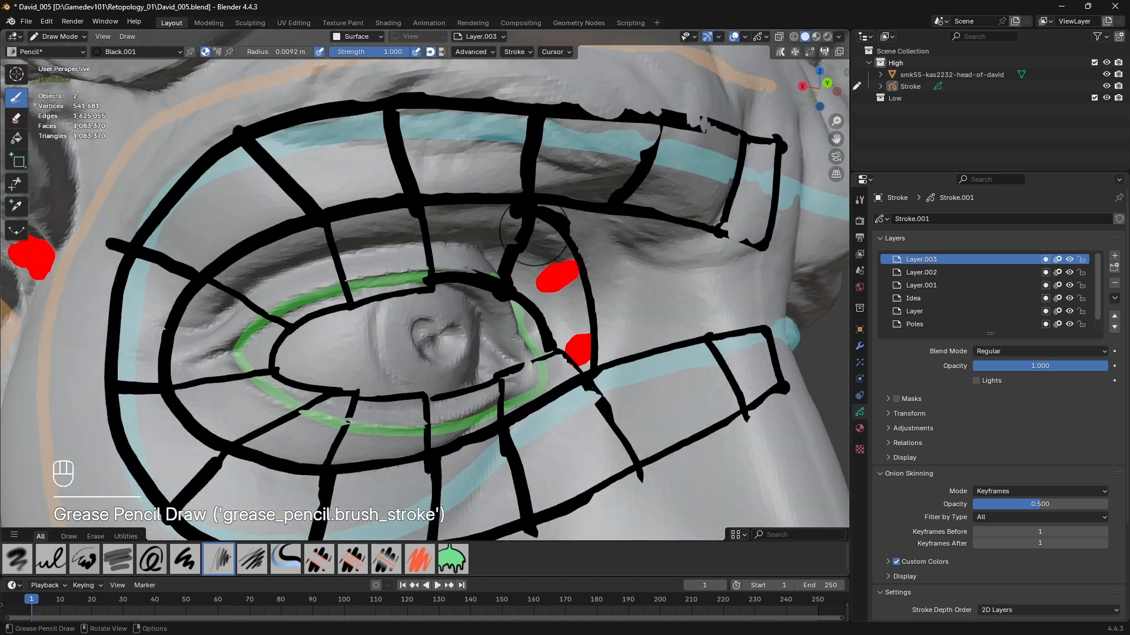
- Switch to the Red.001 material and try pole marks where the ring meets the brow and lower bands, undoing the strokes
{"action": "left_click", "coordinate": [131, 52]}
{"action": "left_click", "coordinate": [79, 101]}
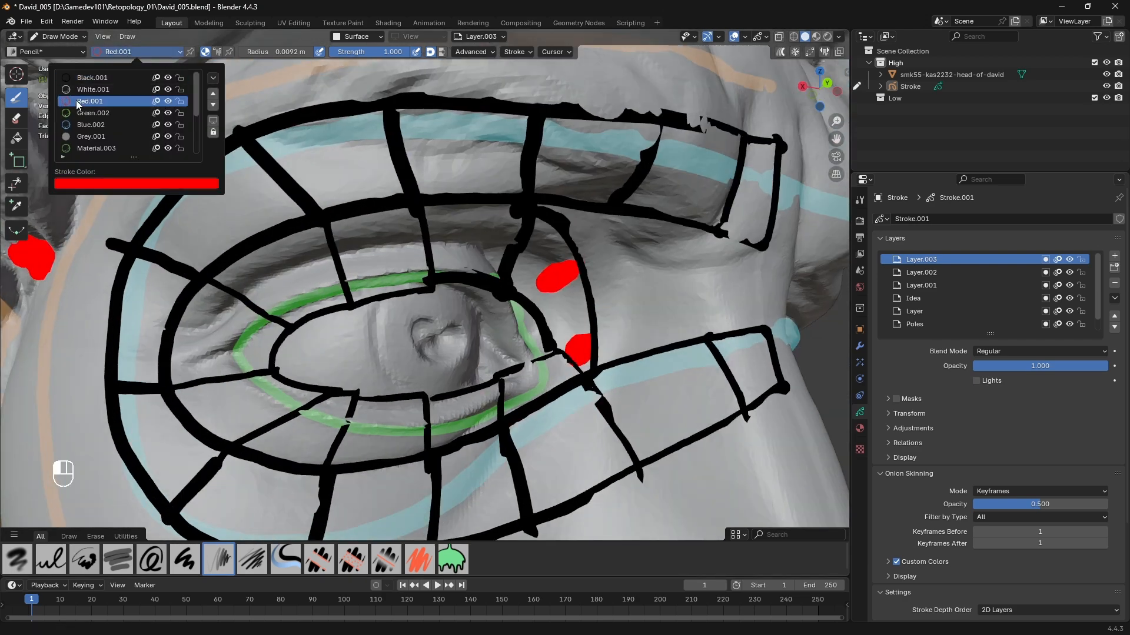
{"action": "left_click_drag", "start_coordinate": [553, 199], "coordinate": [544, 195]}
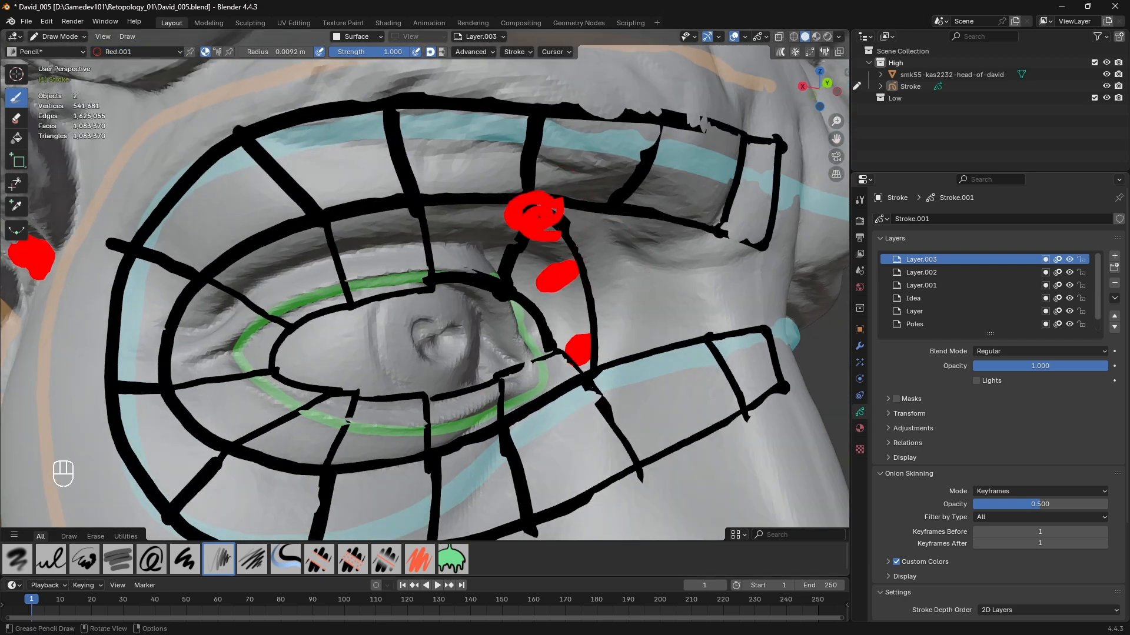
{"action": "middle_click_drag", "start_coordinate": [549, 205], "coordinate": [528, 187], "text": "shift"}
{"action": "mouse_move", "coordinate": [556, 344]}
{"action": "left_mouse_down"}
{"action": "mouse_move", "coordinate": [548, 353]}
{"action": "mouse_move", "coordinate": [589, 364]}
{"action": "left_mouse_up"}
{"action": "scroll", "coordinate": [553, 350], "scroll_direction": "down", "scroll_amount": 3}
{"action": "middle_click_drag", "start_coordinate": [553, 349], "coordinate": [551, 349]}
{"action": "scroll", "coordinate": [551, 349], "scroll_direction": "up", "scroll_amount": 2}
{"action": "key", "text": "ctrl+z"}
{"action": "key", "text": "ctrl+z"}
{"action": "mouse_move", "coordinate": [432, 217]}
{"action": "left_mouse_down"}
{"action": "mouse_move", "coordinate": [533, 288]}
{"action": "mouse_move", "coordinate": [501, 285]}
{"action": "left_mouse_up"}
{"action": "left_click_drag", "start_coordinate": [534, 382], "coordinate": [552, 319]}
{"action": "left_click_drag", "start_coordinate": [552, 321], "coordinate": [523, 322]}
{"action": "key", "text": "ctrl+z"}
{"action": "key", "text": "ctrl+z"}
{"action": "key", "text": "ctrl+z"}
{"action": "key", "text": "ctrl+z"}
{"action": "key", "text": "ctrl+z"}
- Switch to the Black.001 material with a 0.0061 m radius and try an extra loop around the eyelid, undoing it
{"action": "left_click", "coordinate": [112, 52]}
{"action": "left_click", "coordinate": [83, 77]}
{"action": "key", "text": "f"}
{"action": "left_click", "coordinate": [303, 295]}
{"action": "mouse_move", "coordinate": [389, 258]}
{"action": "left_mouse_down"}
{"action": "mouse_move", "coordinate": [219, 309]}
{"action": "mouse_move", "coordinate": [179, 416]}
{"action": "mouse_move", "coordinate": [259, 451]}
{"action": "left_mouse_up"}
{"action": "key", "text": "ctrl+z"}
{"action": "mouse_move", "coordinate": [495, 257]}
{"action": "left_mouse_down"}
{"action": "mouse_move", "coordinate": [358, 257]}
{"action": "mouse_move", "coordinate": [187, 323]}
{"action": "mouse_move", "coordinate": [219, 436]}
{"action": "mouse_move", "coordinate": [415, 425]}
{"action": "mouse_move", "coordinate": [528, 352]}
{"action": "left_mouse_up"}
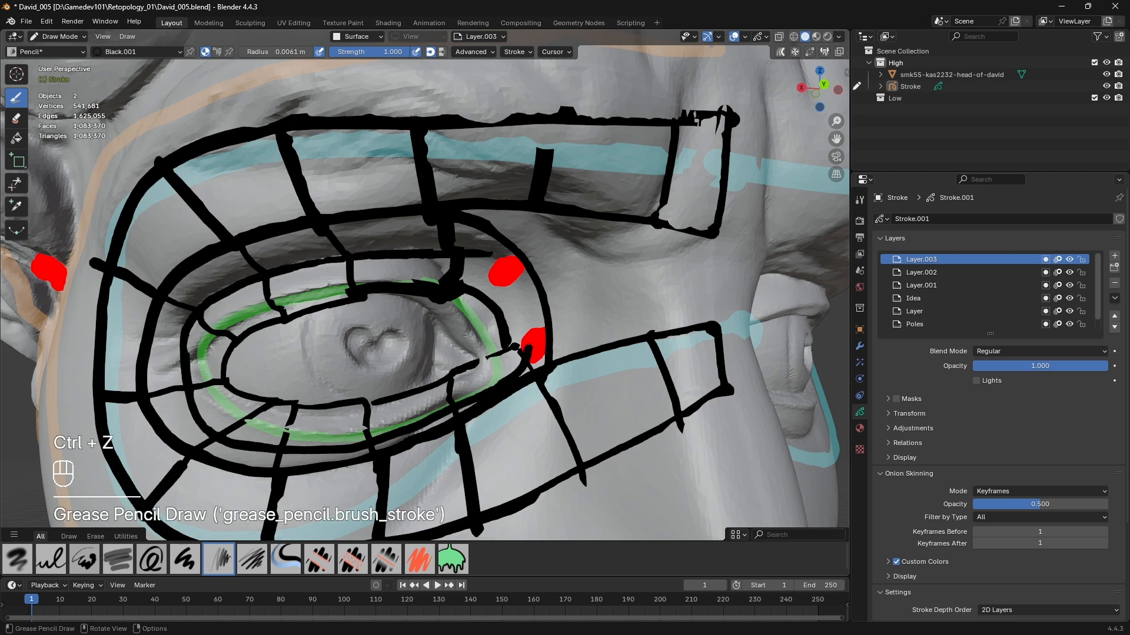
{"action": "key", "text": "ctrl+z"}
{"action": "middle_click_drag", "start_coordinate": [565, 329], "coordinate": [546, 305]}
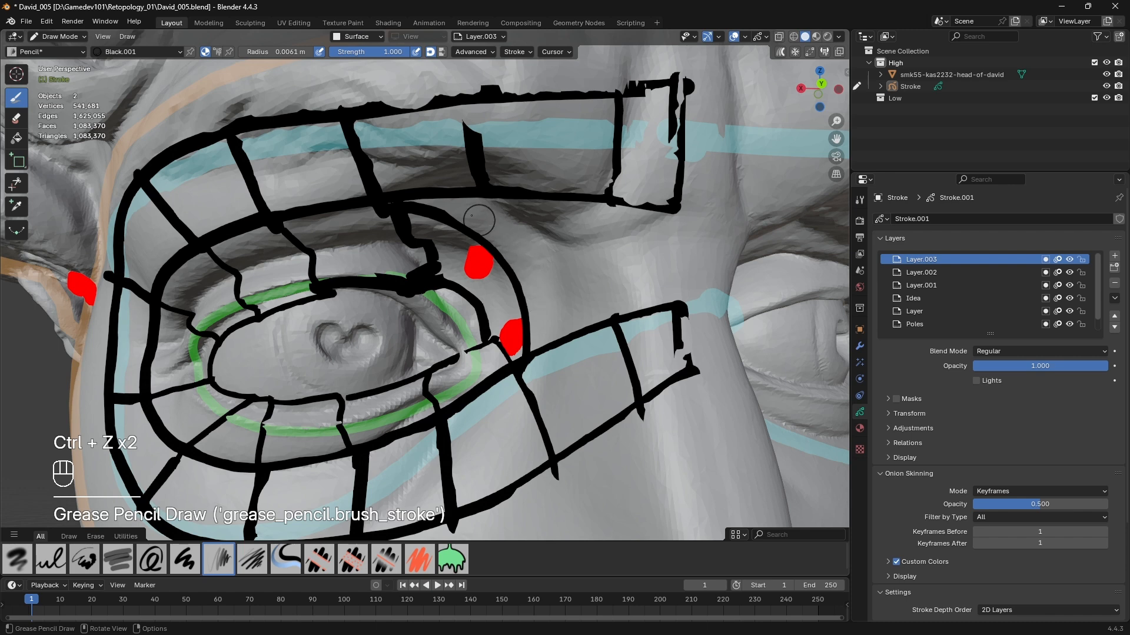
- Fill the gap between the eye ring and the nose bridge with black quad lines joining the brow and lower bands
{"action": "left_click_drag", "start_coordinate": [509, 204], "coordinate": [615, 320]}
{"action": "mouse_move", "coordinate": [615, 214]}
{"action": "left_mouse_down"}
{"action": "mouse_move", "coordinate": [630, 282]}
{"action": "mouse_move", "coordinate": [677, 383]}
{"action": "left_mouse_up"}
{"action": "key", "text": "ctrl+z"}
{"action": "left_click_drag", "start_coordinate": [680, 299], "coordinate": [675, 215]}
{"action": "middle_click_drag", "start_coordinate": [576, 280], "coordinate": [638, 290], "text": "shift"}
{"action": "left_click_drag", "start_coordinate": [735, 253], "coordinate": [510, 319]}
{"action": "middle_click_drag", "start_coordinate": [597, 234], "coordinate": [469, 236], "text": "shift"}
{"action": "mouse_move", "coordinate": [532, 332]}
{"action": "middle_mouse_down"}
{"action": "mouse_move", "coordinate": [600, 291]}
{"action": "mouse_move", "coordinate": [570, 294]}
{"action": "middle_mouse_up"}
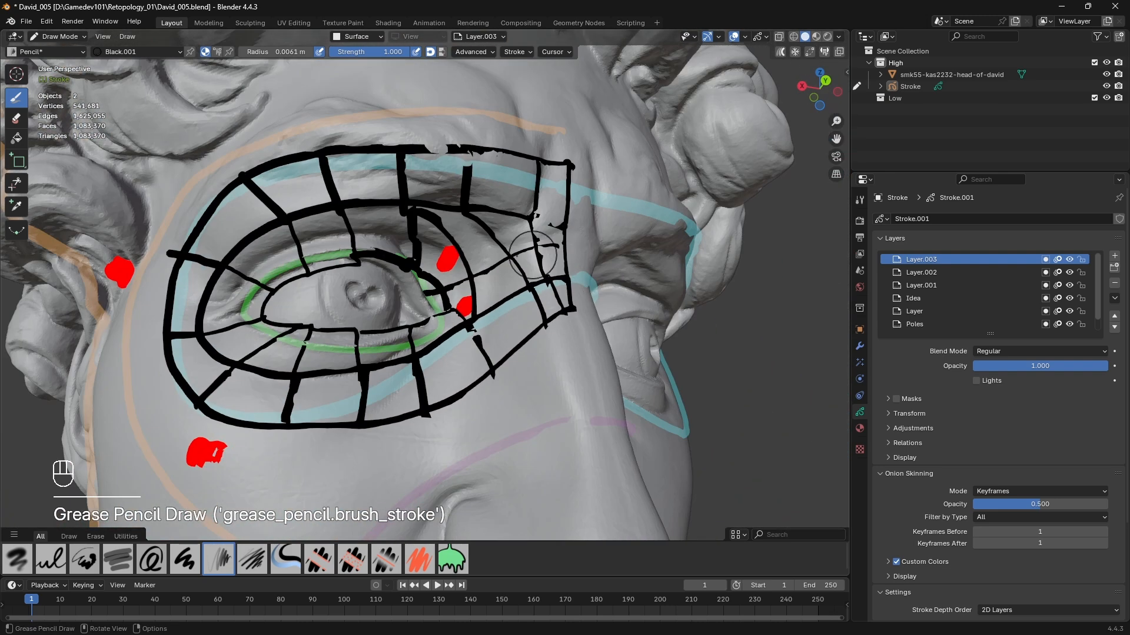
- Undo the strokes filling the nose bridge gap and delete Layer.003
{"action": "middle_click_drag", "start_coordinate": [560, 233], "coordinate": [643, 197], "text": "shift"}
{"action": "scroll", "coordinate": [635, 203], "scroll_direction": "down", "scroll_amount": 2}
{"action": "key", "text": "ctrl+z"}
{"action": "key", "text": "ctrl+z"}
{"action": "key", "text": "ctrl+z"}
{"action": "key", "text": "ctrl+z"}
{"action": "key", "text": "ctrl+z"}
{"action": "key", "text": "ctrl+z"}
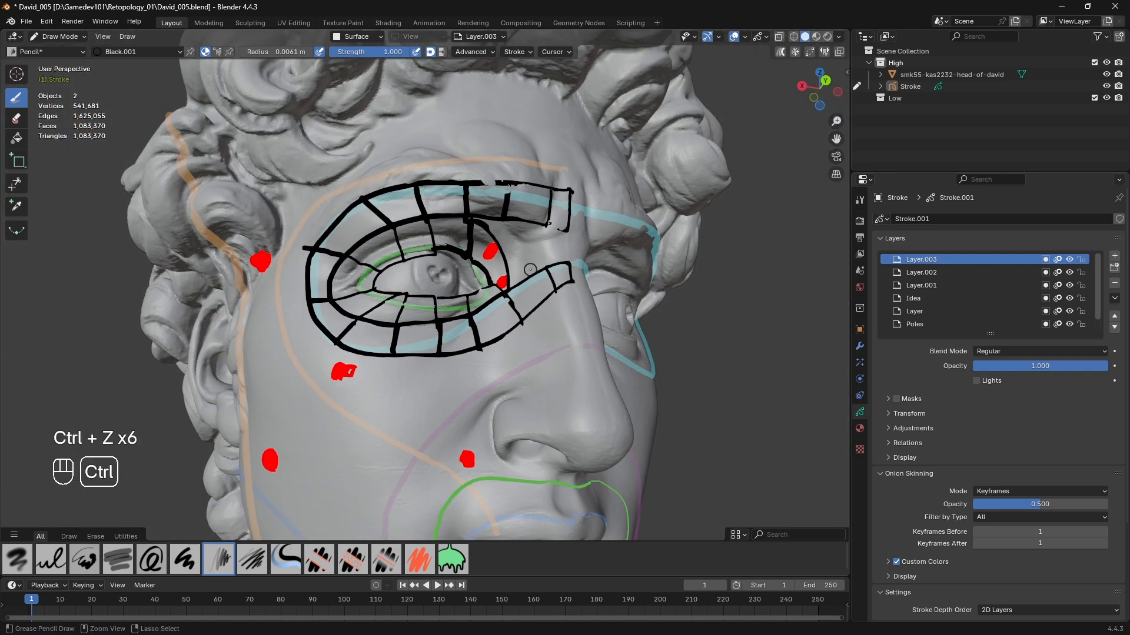
{"action": "left_click", "coordinate": [1115, 283]}
{"action": "middle_click_drag", "start_coordinate": [385, 335], "coordinate": [395, 314]}
{"action": "mouse_move", "coordinate": [397, 122]}
{"action": "left_mouse_down"}
{"action": "mouse_move", "coordinate": [360, 172]}
{"action": "mouse_move", "coordinate": [340, 283]}
{"action": "left_mouse_up"}
{"action": "key", "text": "ctrl+z"}
{"action": "mouse_move", "coordinate": [374, 154]}
{"action": "left_mouse_down"}
{"action": "mouse_move", "coordinate": [357, 204]}
{"action": "mouse_move", "coordinate": [357, 306]}
{"action": "mouse_move", "coordinate": [456, 344]}
{"action": "mouse_move", "coordinate": [588, 311]}
{"action": "mouse_move", "coordinate": [714, 243]}
{"action": "left_mouse_up"}
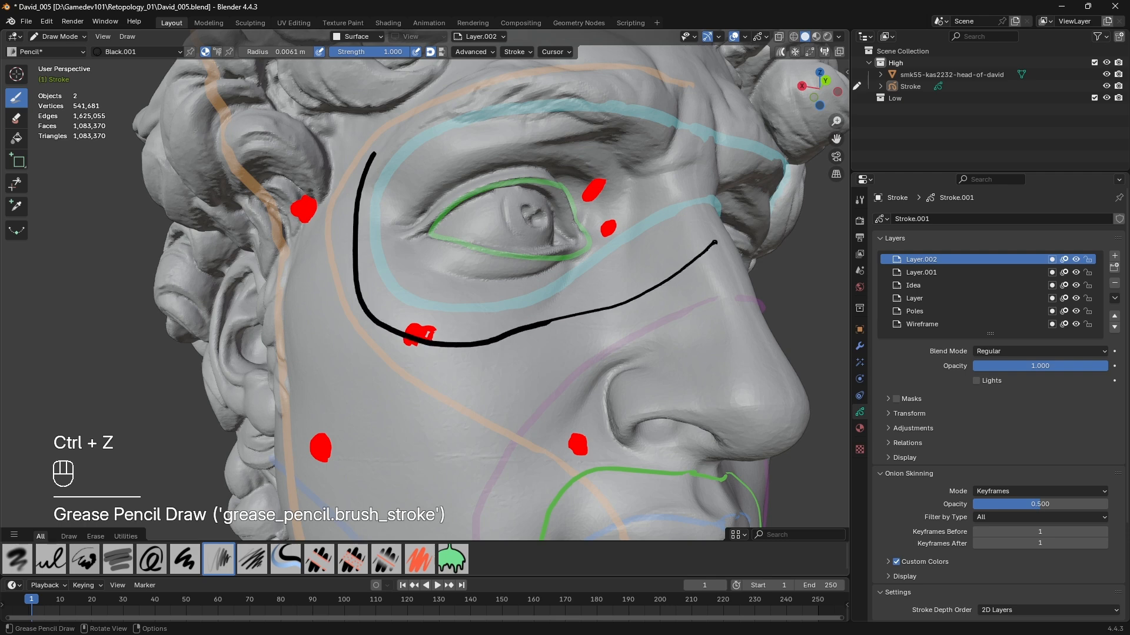
{"action": "middle_click_drag", "start_coordinate": [677, 236], "coordinate": [661, 273]}
{"action": "key", "text": "ctrl+z"}
- On Layer.002, draw outer and inner black outlines of a band from the temple under the eye to the nose bridge
{"action": "mouse_move", "coordinate": [717, 268]}
{"action": "left_mouse_down"}
{"action": "mouse_move", "coordinate": [583, 338]}
{"action": "mouse_move", "coordinate": [407, 360]}
{"action": "mouse_move", "coordinate": [357, 263]}
{"action": "mouse_move", "coordinate": [359, 222]}
{"action": "left_mouse_up"}
{"action": "mouse_move", "coordinate": [412, 282]}
{"action": "left_mouse_down"}
{"action": "mouse_move", "coordinate": [472, 315]}
{"action": "mouse_move", "coordinate": [585, 289]}
{"action": "left_mouse_up"}
{"action": "left_click_drag", "start_coordinate": [690, 236], "coordinate": [714, 233]}
- Divide the new band into quads with cross lines below the eye and up its temple side
{"action": "left_click_drag", "start_coordinate": [414, 294], "coordinate": [389, 344]}
{"action": "left_click_drag", "start_coordinate": [441, 315], "coordinate": [424, 361]}
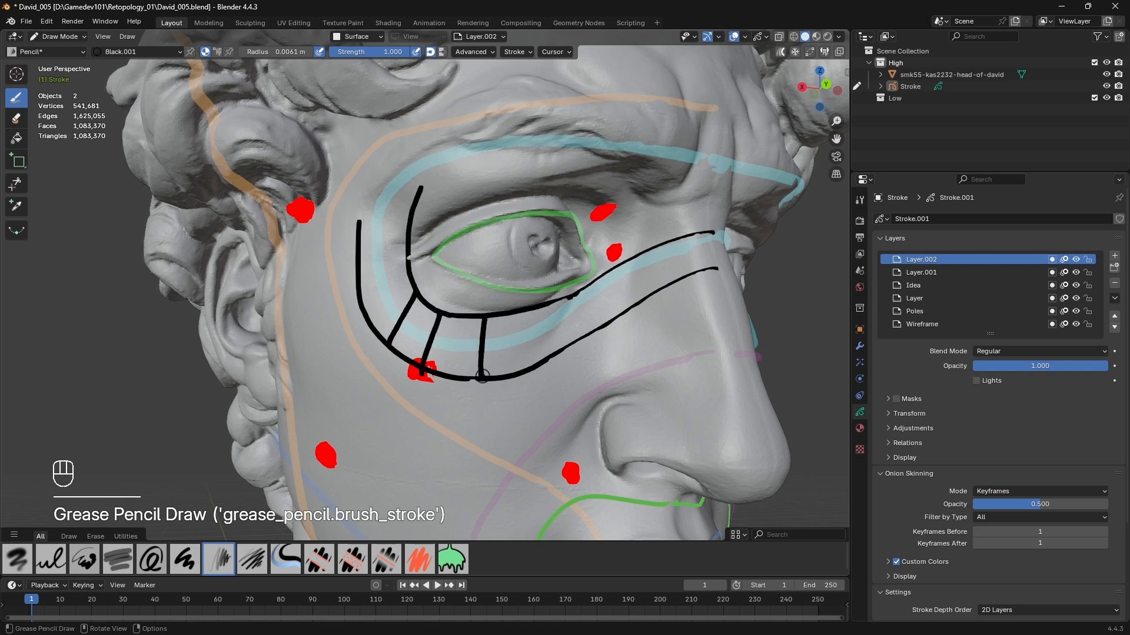
{"action": "left_click_drag", "start_coordinate": [408, 277], "coordinate": [359, 288]}
{"action": "left_click_drag", "start_coordinate": [408, 253], "coordinate": [357, 259]}
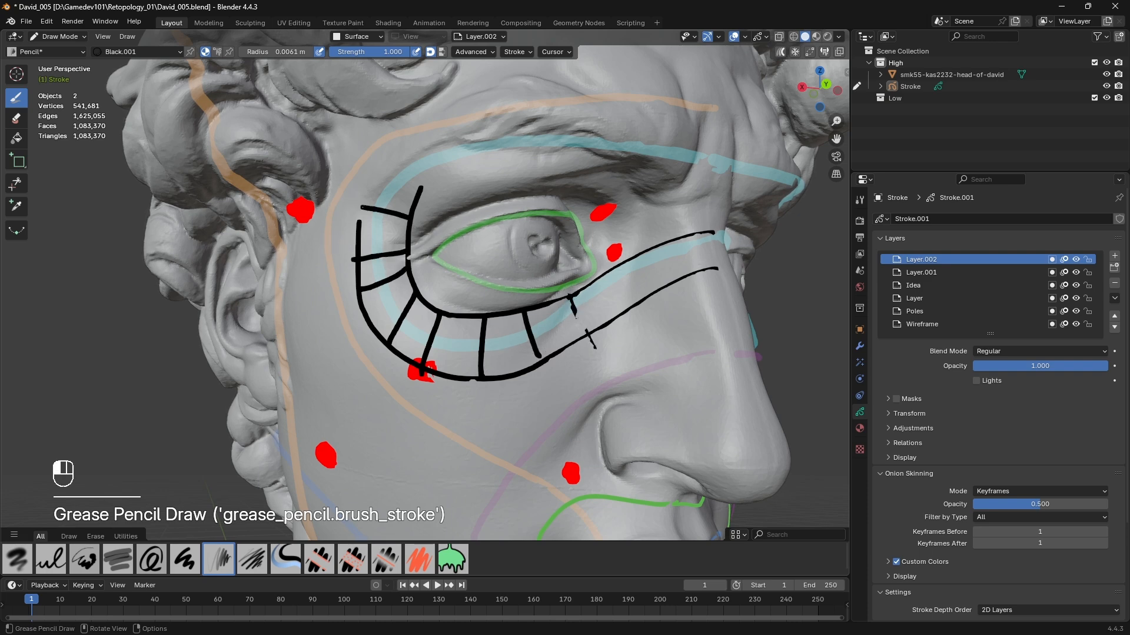
{"action": "middle_click_drag", "start_coordinate": [342, 287], "coordinate": [505, 187]}
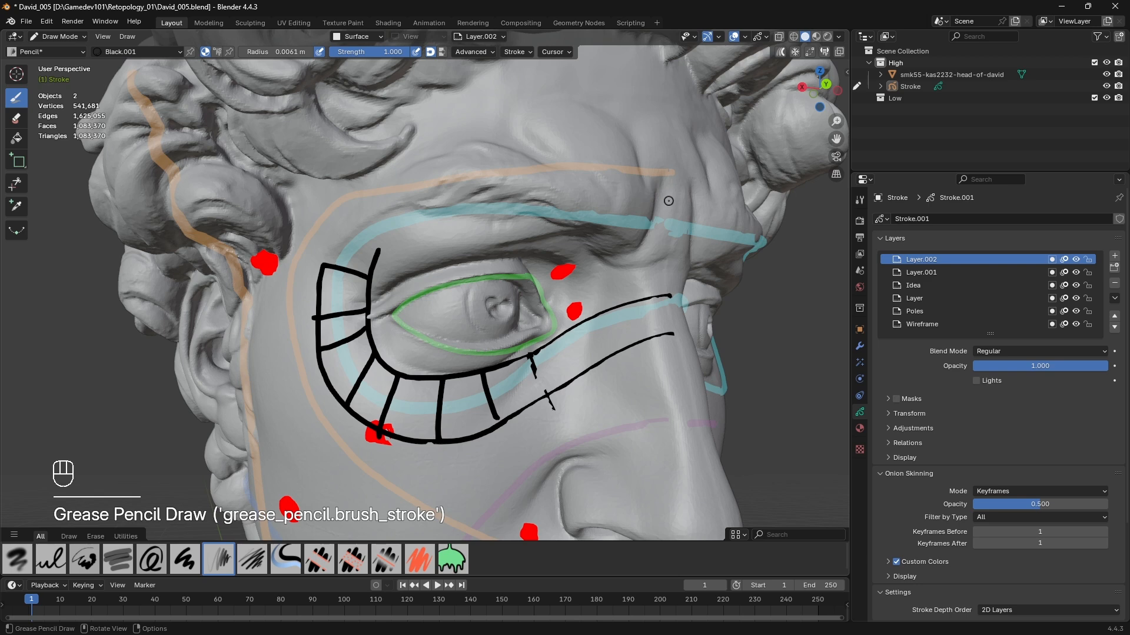
{"action": "middle_click_drag", "start_coordinate": [473, 263], "coordinate": [523, 246], "text": "shift"}
- Draw a second black band along the orange loop from the forehead around the temple to the cheek, with cross lines
{"action": "key", "text": "ctrl+z"}
{"action": "mouse_move", "coordinate": [366, 242]}
{"action": "left_mouse_down"}
{"action": "mouse_move", "coordinate": [506, 171]}
{"action": "mouse_move", "coordinate": [687, 169]}
{"action": "mouse_move", "coordinate": [710, 122]}
{"action": "mouse_move", "coordinate": [546, 121]}
{"action": "mouse_move", "coordinate": [376, 158]}
{"action": "mouse_move", "coordinate": [327, 226]}
{"action": "left_mouse_up"}
{"action": "left_click_drag", "start_coordinate": [316, 319], "coordinate": [379, 452]}
{"action": "middle_click_drag", "start_coordinate": [379, 452], "coordinate": [306, 337], "text": "shift"}
{"action": "left_click_drag", "start_coordinate": [300, 344], "coordinate": [447, 456]}
{"action": "scroll", "coordinate": [412, 247], "scroll_direction": "up", "scroll_amount": 5, "text": "shift"}
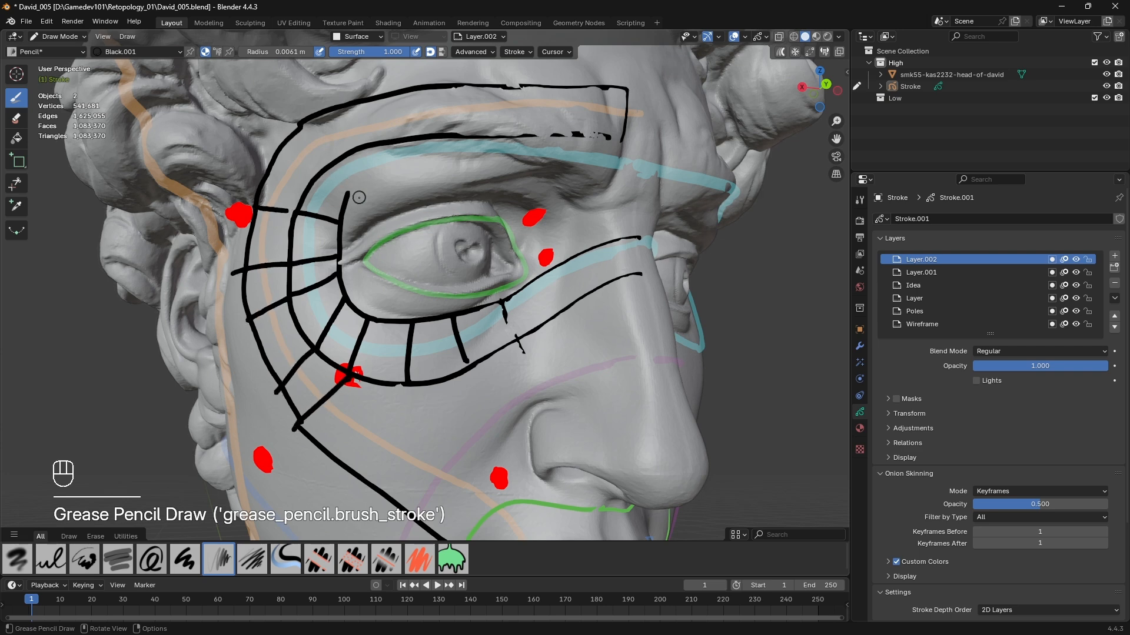
- Draw the inner band's edge above the upper eyelid and add cross lines through both bands over the brow
{"action": "left_click_drag", "start_coordinate": [387, 173], "coordinate": [456, 173]}
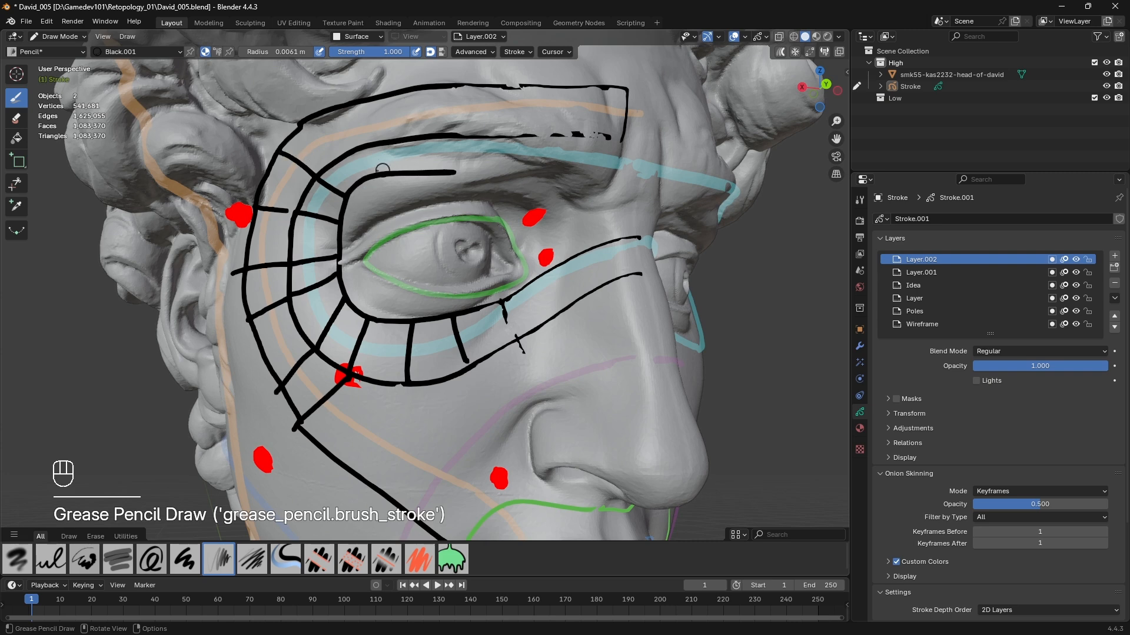
{"action": "left_click_drag", "start_coordinate": [325, 99], "coordinate": [361, 173]}
{"action": "mouse_move", "coordinate": [400, 92]}
{"action": "left_mouse_down"}
{"action": "mouse_move", "coordinate": [402, 171]}
{"action": "mouse_move", "coordinate": [451, 88]}
{"action": "left_mouse_up"}
{"action": "middle_click_drag", "start_coordinate": [455, 173], "coordinate": [460, 196], "text": "shift"}
{"action": "mouse_move", "coordinate": [633, 110]}
{"action": "left_mouse_down"}
{"action": "mouse_move", "coordinate": [396, 93]}
{"action": "mouse_move", "coordinate": [282, 210]}
{"action": "mouse_move", "coordinate": [382, 266]}
{"action": "left_mouse_up"}
{"action": "key", "text": "ctrl+z"}
- Draw the cheek band's upper edge from the red pole below the eye to the dot beside the nose, adding cross lines
{"action": "middle_click_drag", "start_coordinate": [454, 330], "coordinate": [476, 187], "text": "shift"}
{"action": "left_click_drag", "start_coordinate": [359, 243], "coordinate": [362, 247]}
{"action": "key", "text": "ctrl+z"}
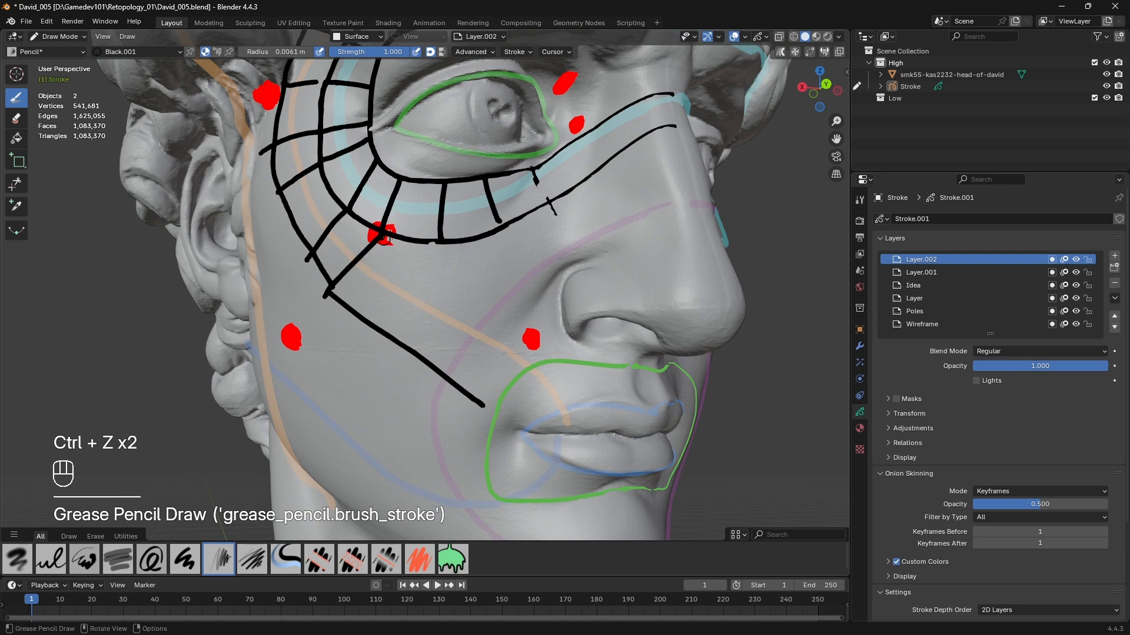
{"action": "key", "text": "ctrl+z"}
{"action": "mouse_move", "coordinate": [400, 219]}
{"action": "left_mouse_down"}
{"action": "mouse_move", "coordinate": [396, 247]}
{"action": "mouse_move", "coordinate": [401, 227]}
{"action": "left_mouse_up"}
{"action": "key", "text": "ctrl+z"}
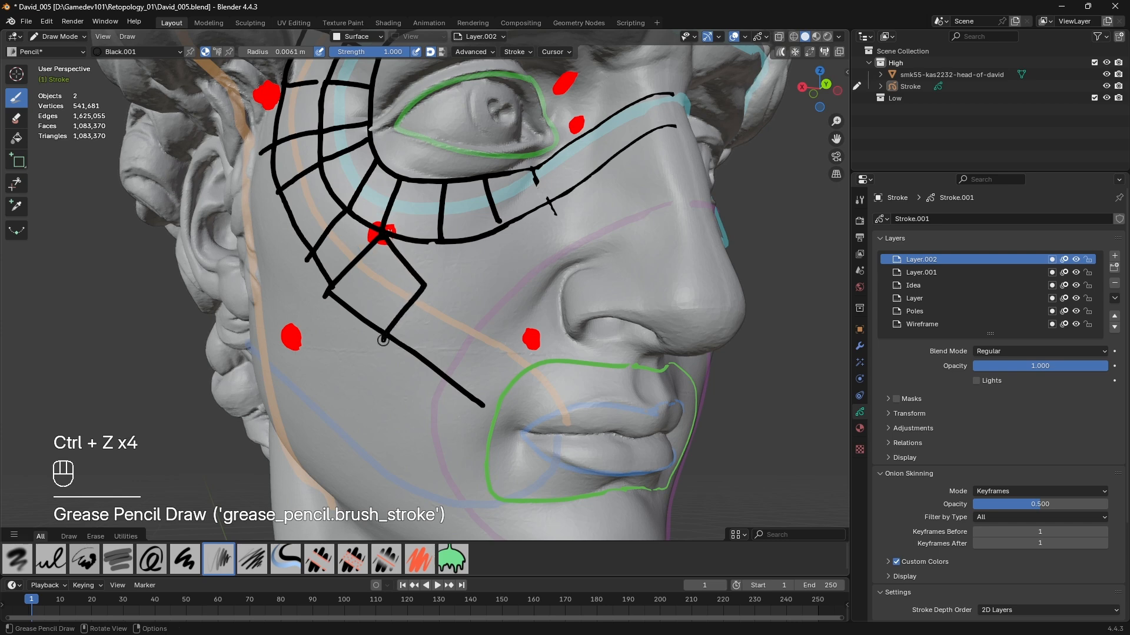
{"action": "mouse_move", "coordinate": [427, 281]}
{"action": "left_mouse_down"}
{"action": "mouse_move", "coordinate": [479, 312]}
{"action": "mouse_move", "coordinate": [434, 372]}
{"action": "left_mouse_up"}
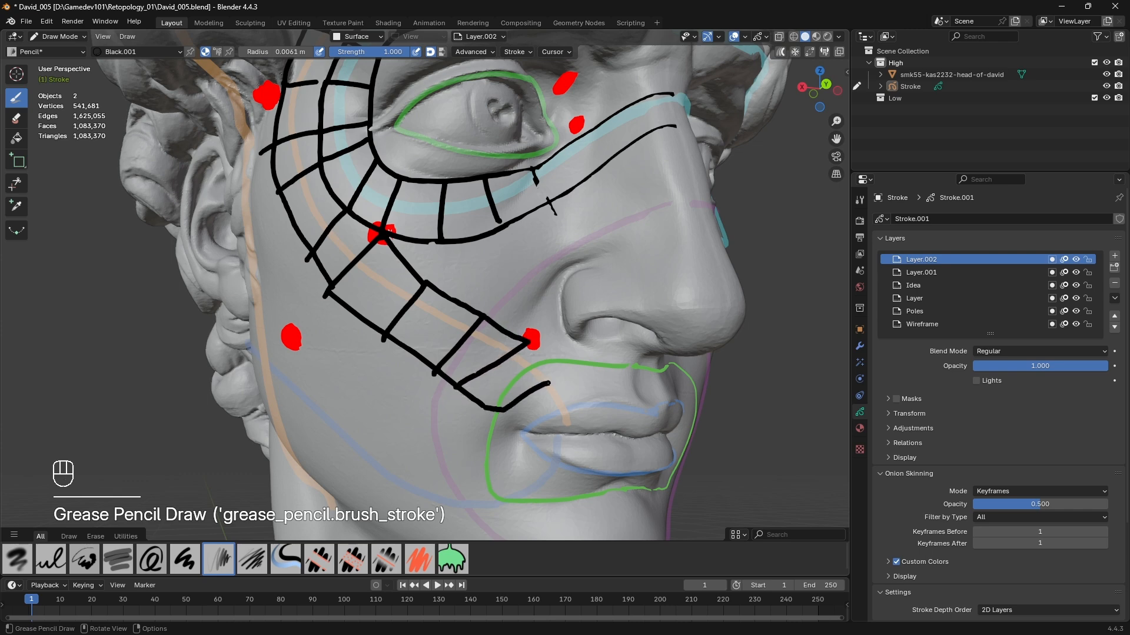
- Extend the cheek band from the red dot beside the nose down to the mouth corner and close its end
{"action": "left_click_drag", "start_coordinate": [532, 433], "coordinate": [488, 404]}
{"action": "mouse_move", "coordinate": [567, 367]}
{"action": "middle_mouse_down", "text": "shift"}
{"action": "mouse_move", "coordinate": [489, 337]}
{"action": "mouse_move", "coordinate": [371, 230]}
{"action": "middle_mouse_up", "text": "shift"}
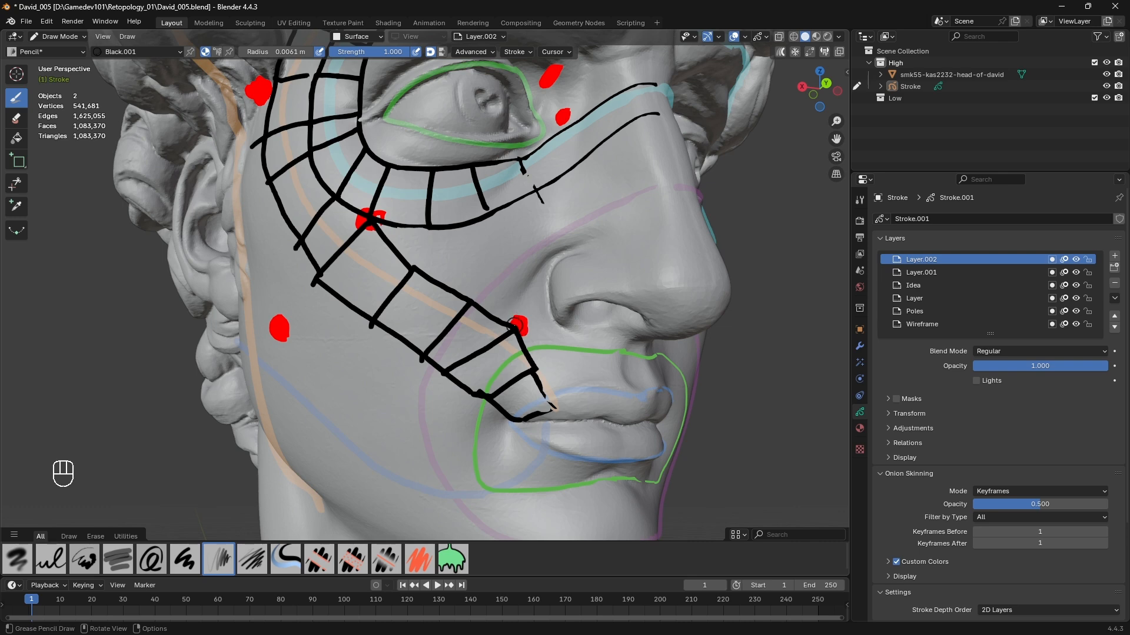
{"action": "middle_click_drag", "start_coordinate": [513, 325], "coordinate": [497, 321]}
{"action": "scroll", "coordinate": [495, 348], "scroll_direction": "up", "scroll_amount": 1}
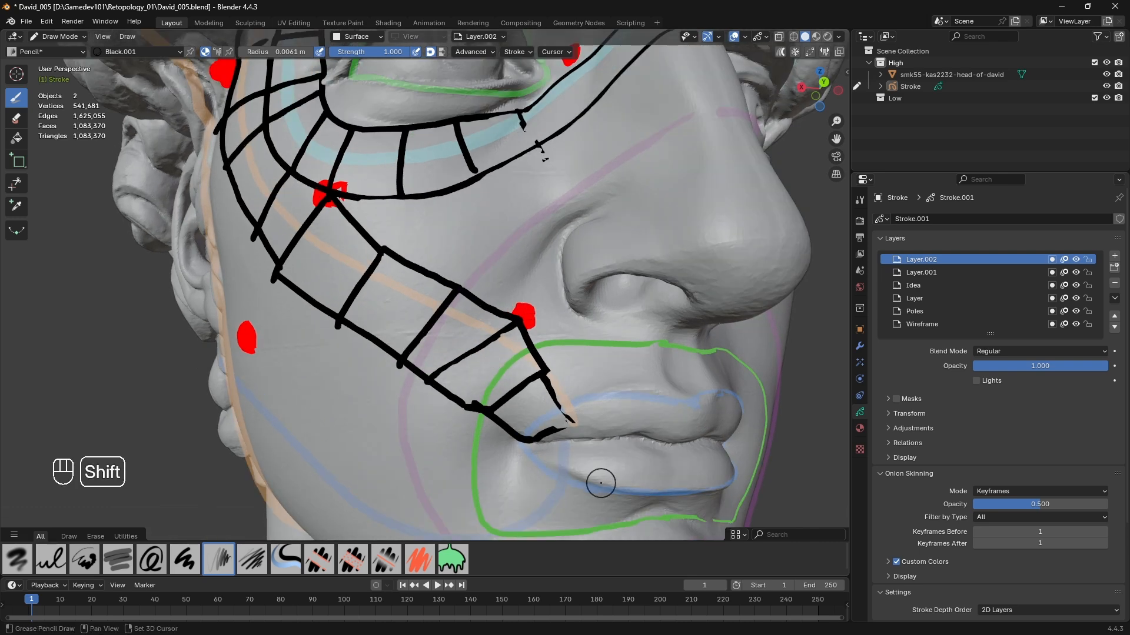
- Draw the mouth band's two edges from the cheek band around the mouth corner and below the lower lip, closing its chin end
{"action": "middle_click_drag", "start_coordinate": [603, 482], "coordinate": [633, 433], "text": "shift"}
{"action": "middle_click_drag", "start_coordinate": [633, 433], "coordinate": [619, 406]}
{"action": "left_click_drag", "start_coordinate": [630, 367], "coordinate": [623, 324]}
{"action": "middle_click_drag", "start_coordinate": [623, 324], "coordinate": [638, 394]}
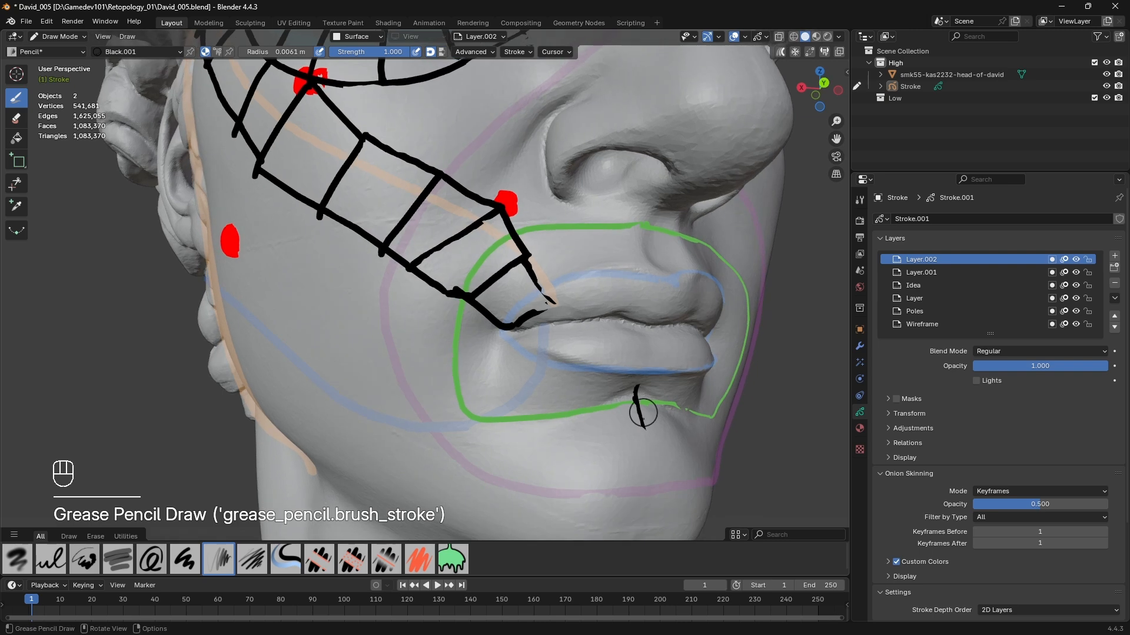
{"action": "left_click_drag", "start_coordinate": [558, 444], "coordinate": [469, 455]}
{"action": "mouse_move", "coordinate": [428, 422]}
{"action": "left_mouse_down"}
{"action": "mouse_move", "coordinate": [406, 270]}
{"action": "mouse_move", "coordinate": [485, 300]}
{"action": "left_mouse_up"}
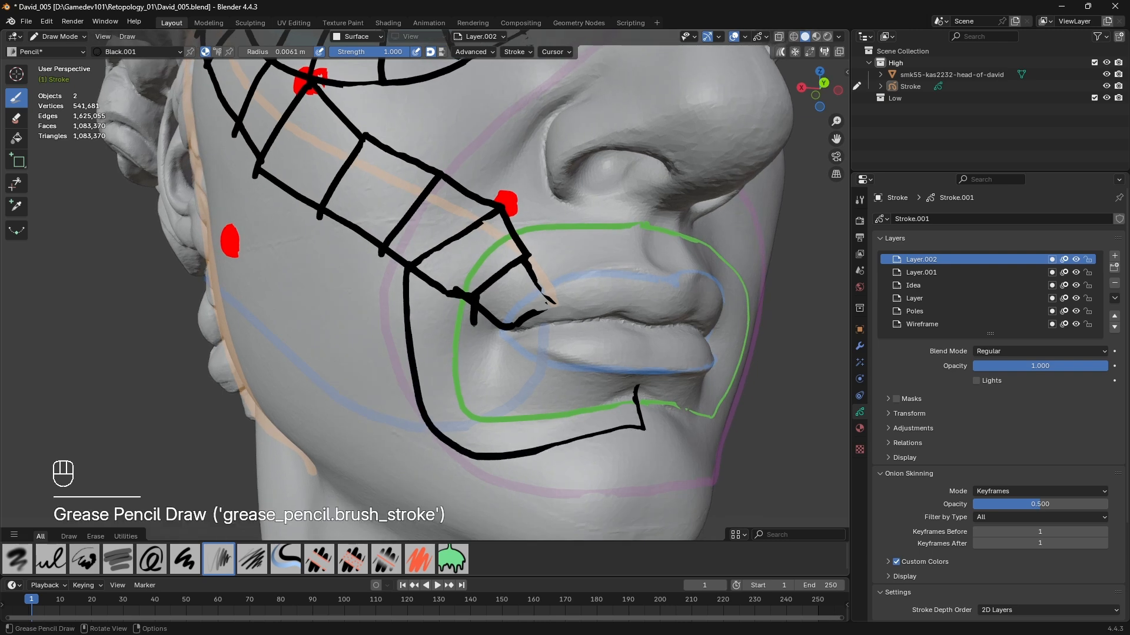
{"action": "left_click_drag", "start_coordinate": [616, 393], "coordinate": [640, 392]}
- Draw the band above the upper lip from the red dot beside the nose, and add cross lines around the mouth corner and lower lip
{"action": "middle_click_drag", "start_coordinate": [625, 376], "coordinate": [564, 415], "text": "shift"}
{"action": "middle_click_drag", "start_coordinate": [565, 415], "coordinate": [529, 406]}
{"action": "mouse_move", "coordinate": [418, 302]}
{"action": "left_mouse_down"}
{"action": "mouse_move", "coordinate": [433, 290]}
{"action": "mouse_move", "coordinate": [534, 287]}
{"action": "mouse_move", "coordinate": [557, 270]}
{"action": "mouse_move", "coordinate": [402, 245]}
{"action": "left_mouse_up"}
{"action": "middle_click_drag", "start_coordinate": [394, 247], "coordinate": [391, 330]}
{"action": "left_click_drag", "start_coordinate": [347, 344], "coordinate": [419, 347]}
{"action": "key", "text": "ctrl+z"}
{"action": "left_click_drag", "start_coordinate": [419, 388], "coordinate": [344, 435]}
{"action": "left_click_drag", "start_coordinate": [457, 406], "coordinate": [439, 468]}
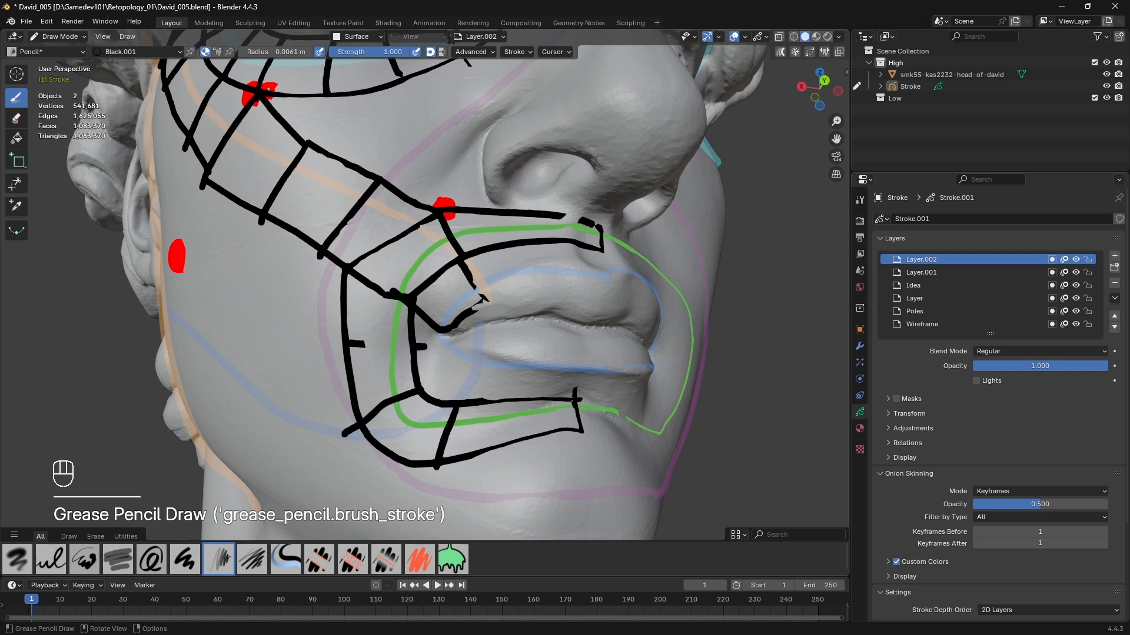
{"action": "middle_click_drag", "start_coordinate": [512, 295], "coordinate": [488, 395], "text": "shift"}
{"action": "mouse_move", "coordinate": [438, 321]}
{"action": "left_mouse_down"}
{"action": "mouse_move", "coordinate": [405, 309]}
{"action": "mouse_move", "coordinate": [430, 330]}
{"action": "mouse_move", "coordinate": [512, 334]}
{"action": "left_mouse_up"}
{"action": "key", "text": "ctrl+z"}
{"action": "key", "text": "ctrl+z"}
- Draw the nose band's two edges along the purple loop, and continue the outer edge from the cheek around the mouth to the chin
{"action": "scroll", "coordinate": [485, 332], "scroll_direction": "down", "scroll_amount": 2}
{"action": "scroll", "coordinate": [425, 304], "scroll_direction": "up", "scroll_amount": 1}
{"action": "middle_click_drag", "start_coordinate": [397, 280], "coordinate": [409, 276]}
{"action": "middle_click_drag", "start_coordinate": [512, 226], "coordinate": [517, 221]}
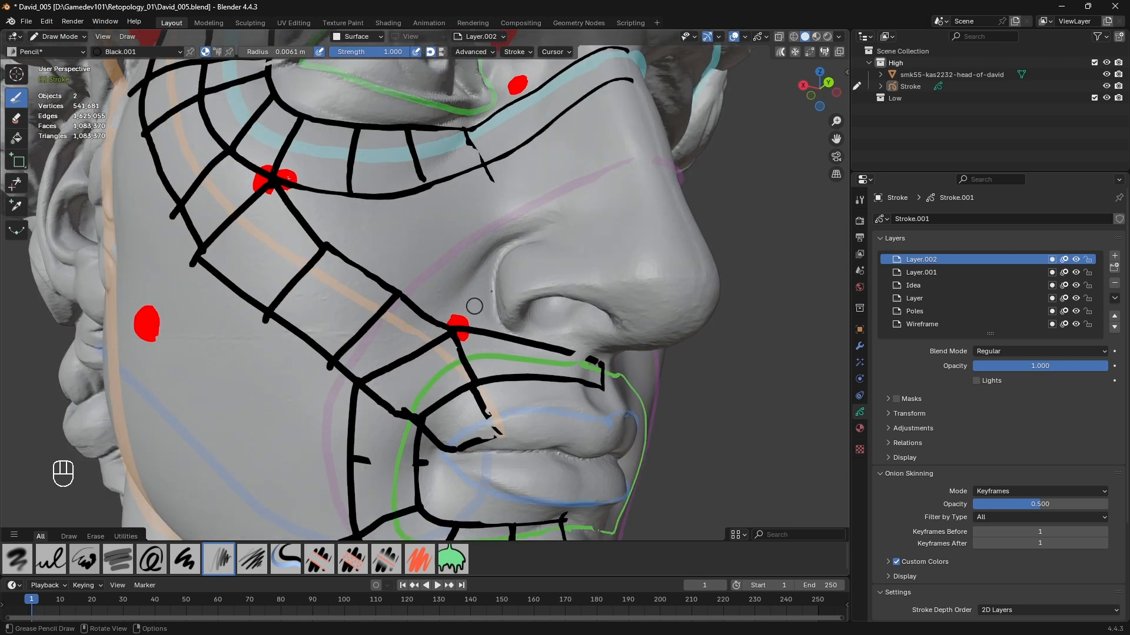
{"action": "mouse_move", "coordinate": [670, 185]}
{"action": "left_mouse_down"}
{"action": "mouse_move", "coordinate": [621, 189]}
{"action": "mouse_move", "coordinate": [514, 241]}
{"action": "mouse_move", "coordinate": [465, 306]}
{"action": "left_mouse_up"}
{"action": "mouse_move", "coordinate": [655, 140]}
{"action": "left_mouse_down"}
{"action": "mouse_move", "coordinate": [511, 197]}
{"action": "mouse_move", "coordinate": [398, 293]}
{"action": "left_mouse_up"}
{"action": "middle_click_drag", "start_coordinate": [403, 284], "coordinate": [408, 200], "text": "shift"}
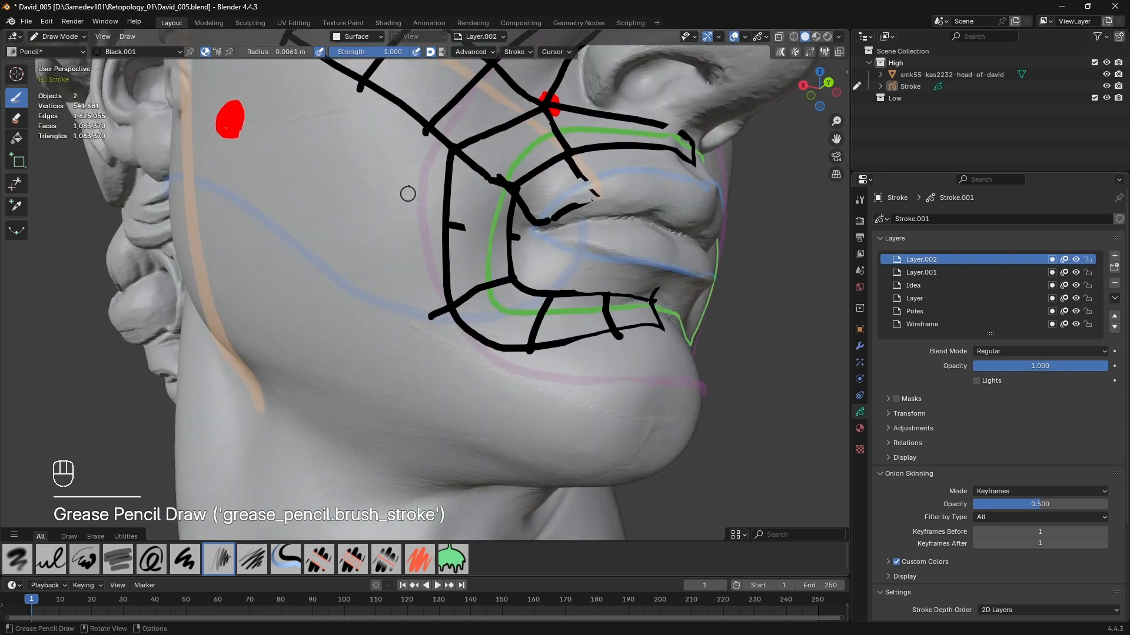
{"action": "mouse_move", "coordinate": [422, 132]}
{"action": "left_mouse_down"}
{"action": "mouse_move", "coordinate": [391, 200]}
{"action": "mouse_move", "coordinate": [385, 294]}
{"action": "mouse_move", "coordinate": [447, 388]}
{"action": "mouse_move", "coordinate": [614, 407]}
{"action": "left_mouse_up"}
- Add cross lines to the nose band and close its end on the bridge of the nose
{"action": "mouse_move", "coordinate": [686, 406]}
{"action": "middle_mouse_down"}
{"action": "mouse_move", "coordinate": [542, 358]}
{"action": "mouse_move", "coordinate": [522, 505]}
{"action": "mouse_move", "coordinate": [474, 269]}
{"action": "middle_mouse_up"}
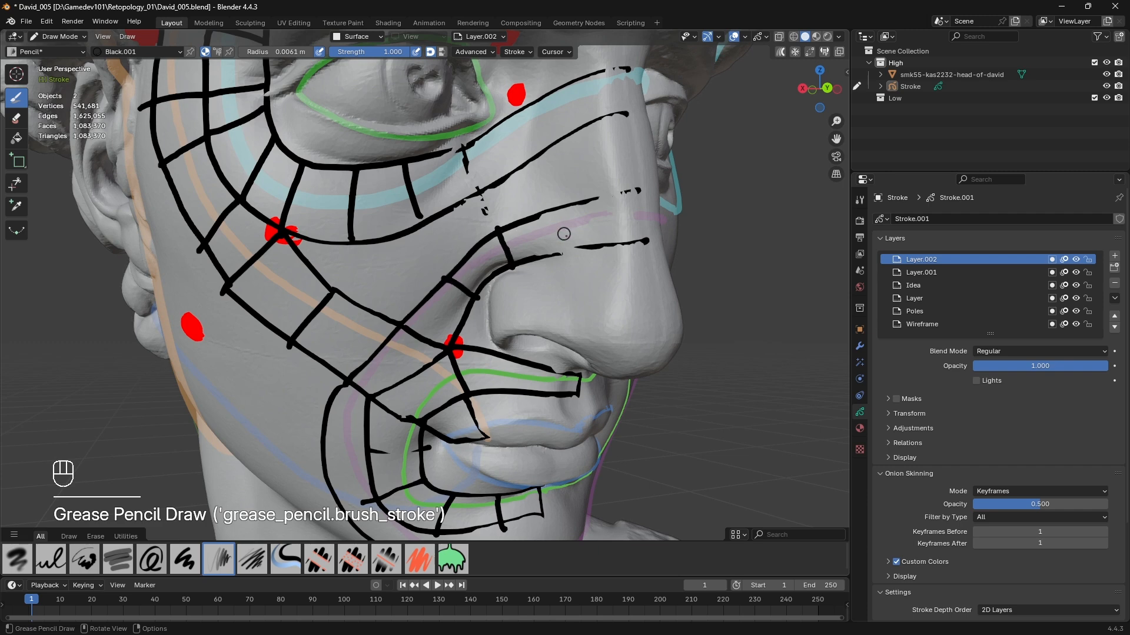
{"action": "left_click_drag", "start_coordinate": [629, 240], "coordinate": [625, 175]}
{"action": "middle_click_drag", "start_coordinate": [624, 176], "coordinate": [566, 185], "text": "shift"}
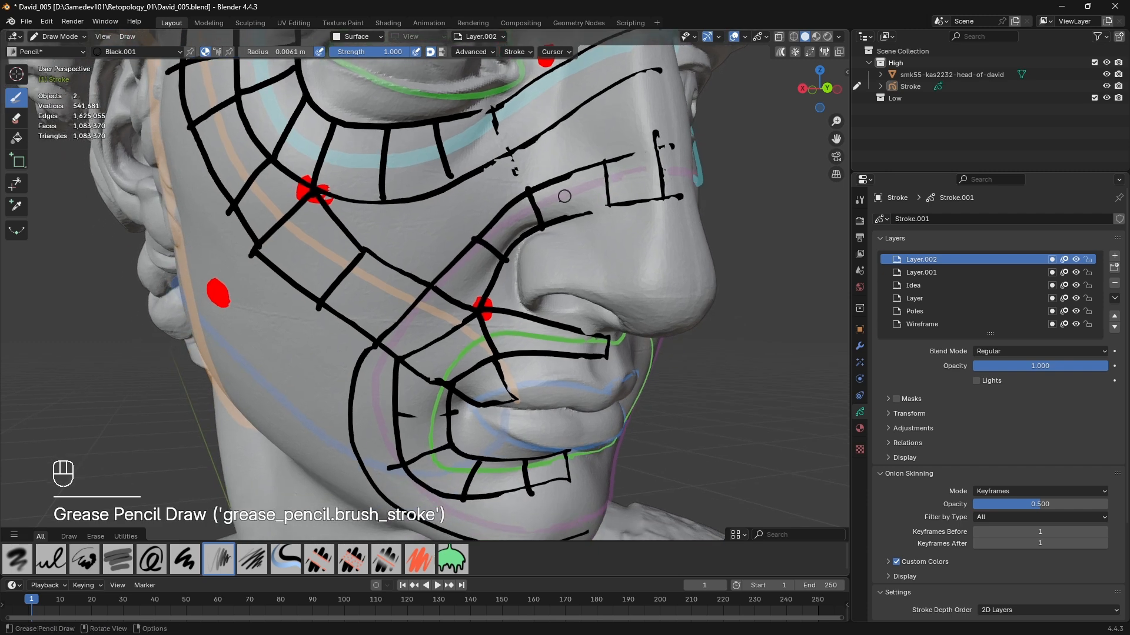
- Trace trial flow lines from the nose band across the cheek and around the mouth to the chin, and undo them
{"action": "mouse_move", "coordinate": [650, 165]}
{"action": "left_mouse_down"}
{"action": "mouse_move", "coordinate": [471, 282]}
{"action": "mouse_move", "coordinate": [377, 368]}
{"action": "left_mouse_up"}
{"action": "mouse_move", "coordinate": [589, 350]}
{"action": "left_mouse_down"}
{"action": "mouse_move", "coordinate": [512, 344]}
{"action": "mouse_move", "coordinate": [436, 374]}
{"action": "left_mouse_up"}
{"action": "key", "text": "ctrl+z"}
{"action": "middle_click_drag", "start_coordinate": [436, 375], "coordinate": [477, 189], "text": "ctrl"}
{"action": "key", "text": "ctrl+z"}
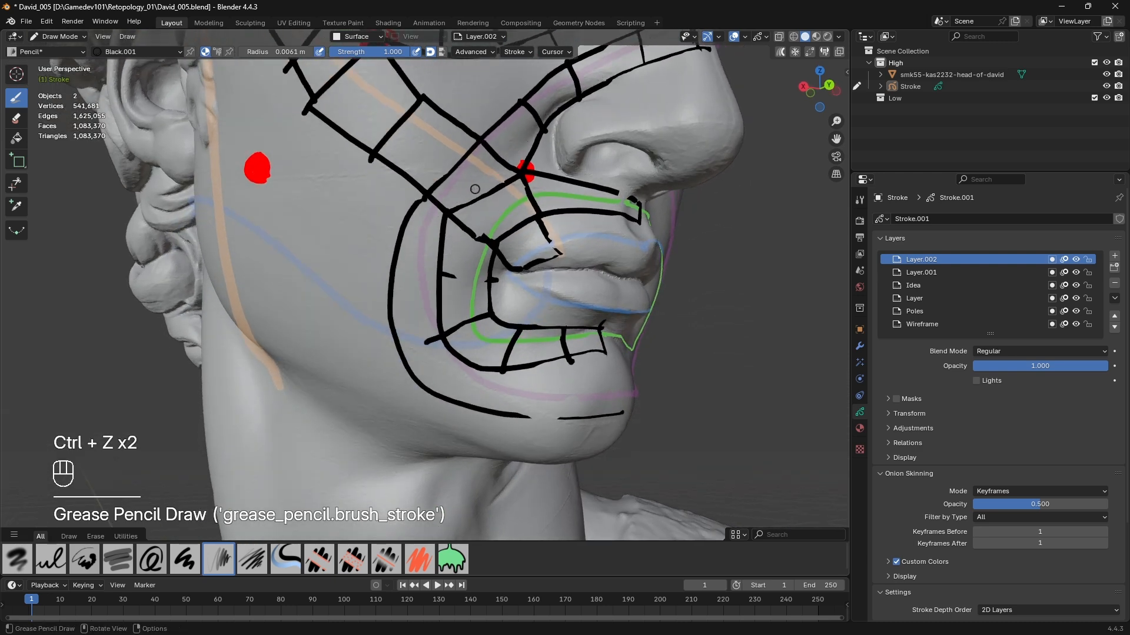
{"action": "mouse_move", "coordinate": [469, 190]}
{"action": "left_mouse_down"}
{"action": "mouse_move", "coordinate": [362, 329]}
{"action": "mouse_move", "coordinate": [556, 441]}
{"action": "mouse_move", "coordinate": [562, 350]}
{"action": "mouse_move", "coordinate": [484, 191]}
{"action": "left_mouse_up"}
{"action": "key", "text": "ctrl+z"}
{"action": "left_click_drag", "start_coordinate": [553, 96], "coordinate": [435, 210]}
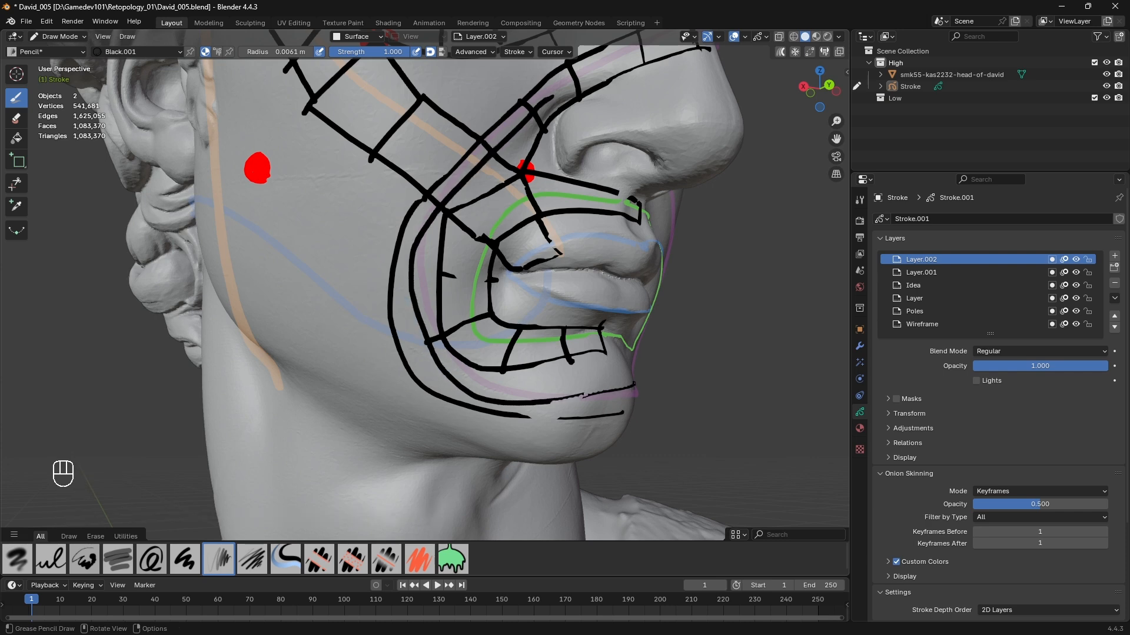
{"action": "key", "text": "ctrl+z"}
{"action": "mouse_move", "coordinate": [558, 74]}
{"action": "left_mouse_down"}
{"action": "mouse_move", "coordinate": [493, 141]}
{"action": "mouse_move", "coordinate": [413, 262]}
{"action": "mouse_move", "coordinate": [452, 346]}
{"action": "mouse_move", "coordinate": [600, 379]}
{"action": "left_mouse_up"}
{"action": "key", "text": "ctrl+z"}
{"action": "scroll", "coordinate": [600, 379], "scroll_direction": "down", "scroll_amount": 5}
{"action": "mouse_move", "coordinate": [600, 380]}
{"action": "middle_mouse_down"}
{"action": "mouse_move", "coordinate": [539, 356]}
{"action": "mouse_move", "coordinate": [518, 306]}
{"action": "middle_mouse_up"}
{"action": "scroll", "coordinate": [519, 236], "scroll_direction": "up", "scroll_amount": 5}
{"action": "mouse_move", "coordinate": [519, 208]}
{"action": "middle_mouse_down"}
{"action": "mouse_move", "coordinate": [507, 179]}
{"action": "mouse_move", "coordinate": [553, 170]}
{"action": "middle_mouse_up"}
{"action": "left_click_drag", "start_coordinate": [553, 169], "coordinate": [556, 172]}
{"action": "key", "text": "ctrl+z"}
{"action": "mouse_move", "coordinate": [537, 134]}
{"action": "left_mouse_down"}
{"action": "mouse_move", "coordinate": [550, 168]}
{"action": "mouse_move", "coordinate": [538, 129]}
{"action": "left_mouse_up"}
{"action": "mouse_move", "coordinate": [538, 131]}
{"action": "middle_mouse_down", "text": "shift"}
{"action": "mouse_move", "coordinate": [553, 147]}
{"action": "mouse_move", "coordinate": [615, 133]}
{"action": "middle_mouse_up", "text": "shift"}
{"action": "key", "text": "ctrl+z"}
- Circle the red poles at the temple, on the cheek and below the eye in black, undoing all but the temple circle
{"action": "mouse_move", "coordinate": [460, 153]}
{"action": "left_mouse_down"}
{"action": "mouse_move", "coordinate": [425, 183]}
{"action": "mouse_move", "coordinate": [456, 140]}
{"action": "left_mouse_up"}
{"action": "left_click_drag", "start_coordinate": [453, 375], "coordinate": [453, 386]}
{"action": "key", "text": "ctrl+z"}
{"action": "mouse_move", "coordinate": [491, 325]}
{"action": "middle_mouse_down", "text": "shift"}
{"action": "mouse_move", "coordinate": [481, 317]}
{"action": "mouse_move", "coordinate": [518, 277]}
{"action": "middle_mouse_up", "text": "shift"}
{"action": "left_click_drag", "start_coordinate": [516, 259], "coordinate": [511, 301]}
{"action": "key", "text": "ctrl+z"}
{"action": "middle_click_drag", "start_coordinate": [470, 290], "coordinate": [437, 286], "text": "shift"}
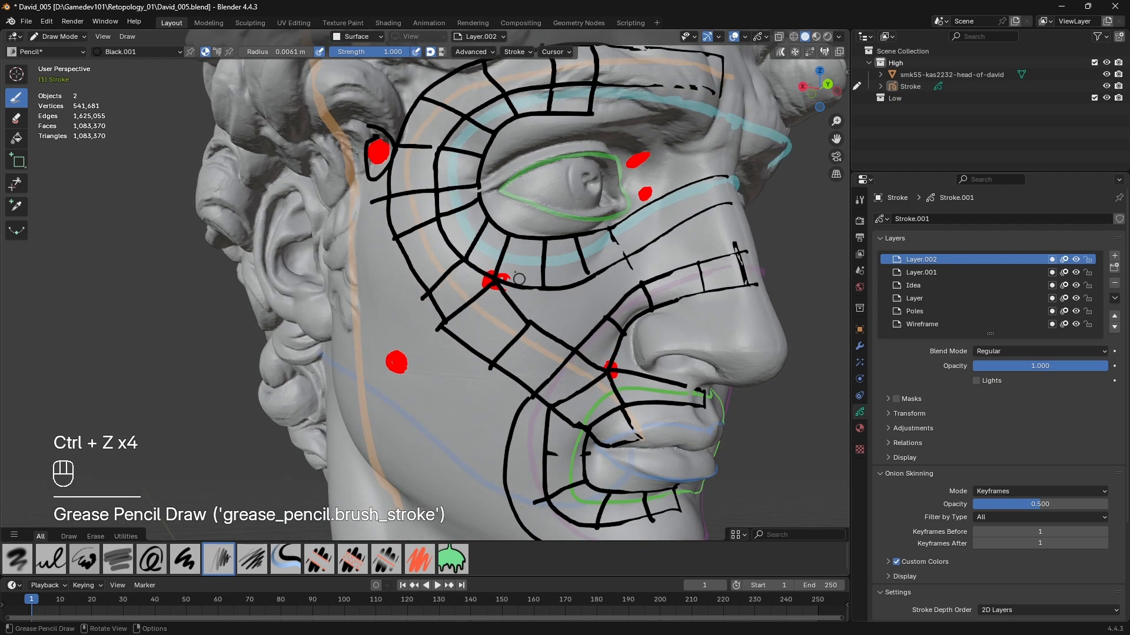
- Trace trial flow lines along the temple, cheek and nose bands, and undo them
{"action": "middle_click_drag", "start_coordinate": [612, 411], "coordinate": [568, 394]}
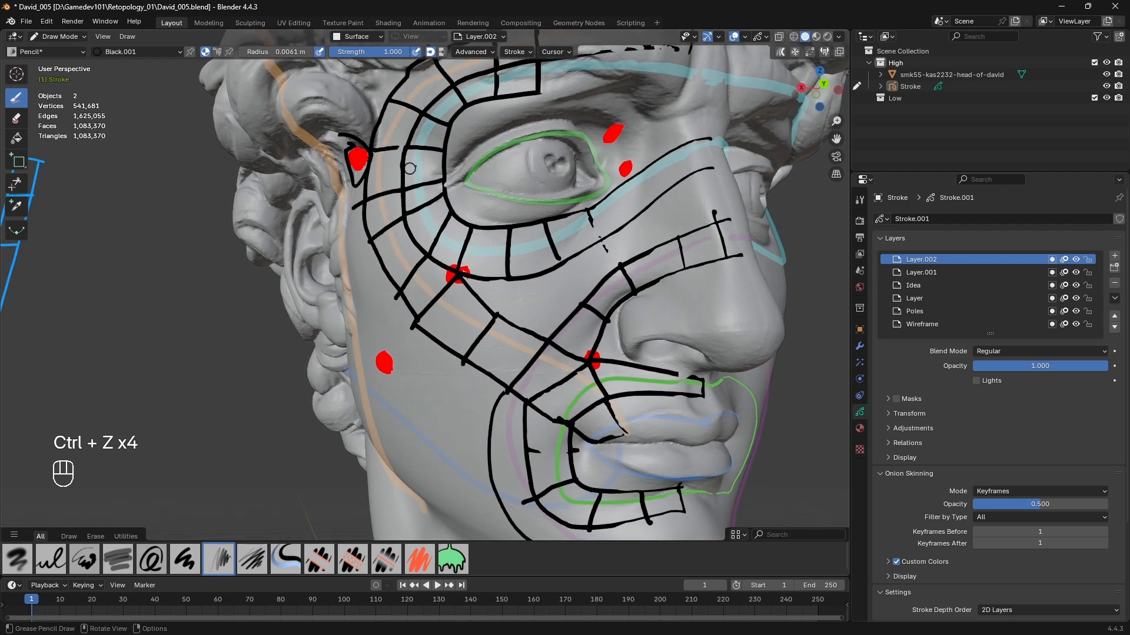
{"action": "mouse_move", "coordinate": [389, 182]}
{"action": "left_mouse_down"}
{"action": "mouse_move", "coordinate": [412, 241]}
{"action": "mouse_move", "coordinate": [499, 349]}
{"action": "left_mouse_up"}
{"action": "middle_click_drag", "start_coordinate": [565, 345], "coordinate": [508, 333], "text": "shift"}
{"action": "key", "text": "ctrl+z"}
{"action": "key", "text": "ctrl+z"}
{"action": "mouse_move", "coordinate": [590, 241]}
{"action": "left_mouse_down"}
{"action": "mouse_move", "coordinate": [518, 330]}
{"action": "mouse_move", "coordinate": [479, 447]}
{"action": "mouse_move", "coordinate": [588, 366]}
{"action": "left_mouse_up"}
{"action": "key", "text": "ctrl+z"}
{"action": "key", "text": "ctrl+z"}
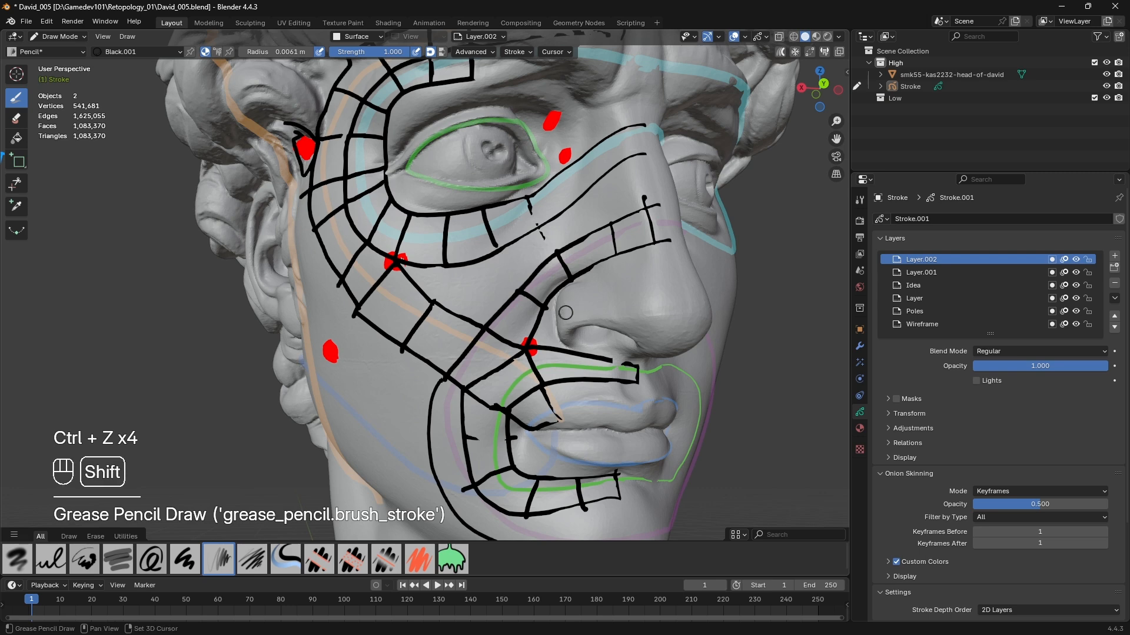
- Trace trial flow lines along the inner eye band and the band running down to the mouth corner, and undo them
{"action": "scroll", "coordinate": [593, 252], "scroll_direction": "up", "scroll_amount": 3, "text": "shift"}
{"action": "mouse_move", "coordinate": [550, 467]}
{"action": "left_mouse_down"}
{"action": "mouse_move", "coordinate": [472, 373]}
{"action": "mouse_move", "coordinate": [339, 271]}
{"action": "left_mouse_up"}
{"action": "mouse_move", "coordinate": [594, 205]}
{"action": "left_mouse_down"}
{"action": "mouse_move", "coordinate": [363, 259]}
{"action": "mouse_move", "coordinate": [379, 144]}
{"action": "mouse_move", "coordinate": [465, 100]}
{"action": "left_mouse_up"}
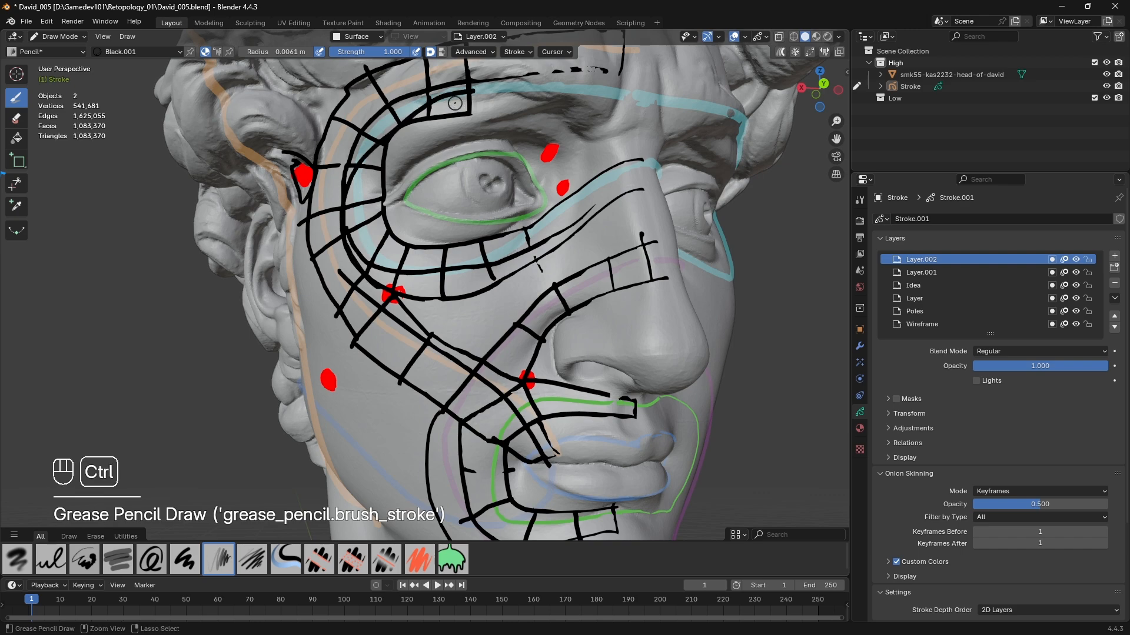
{"action": "key", "text": "ctrl+z"}
{"action": "key", "text": "ctrl+z"}
{"action": "key", "text": "ctrl+z"}
- Examine the sketched quad bands and poles from the side and from the front of the head
{"action": "scroll", "coordinate": [455, 108], "scroll_direction": "down", "scroll_amount": 4}
{"action": "middle_click_drag", "start_coordinate": [455, 108], "coordinate": [511, 126]}
{"action": "scroll", "coordinate": [530, 223], "scroll_direction": "up", "scroll_amount": 3}
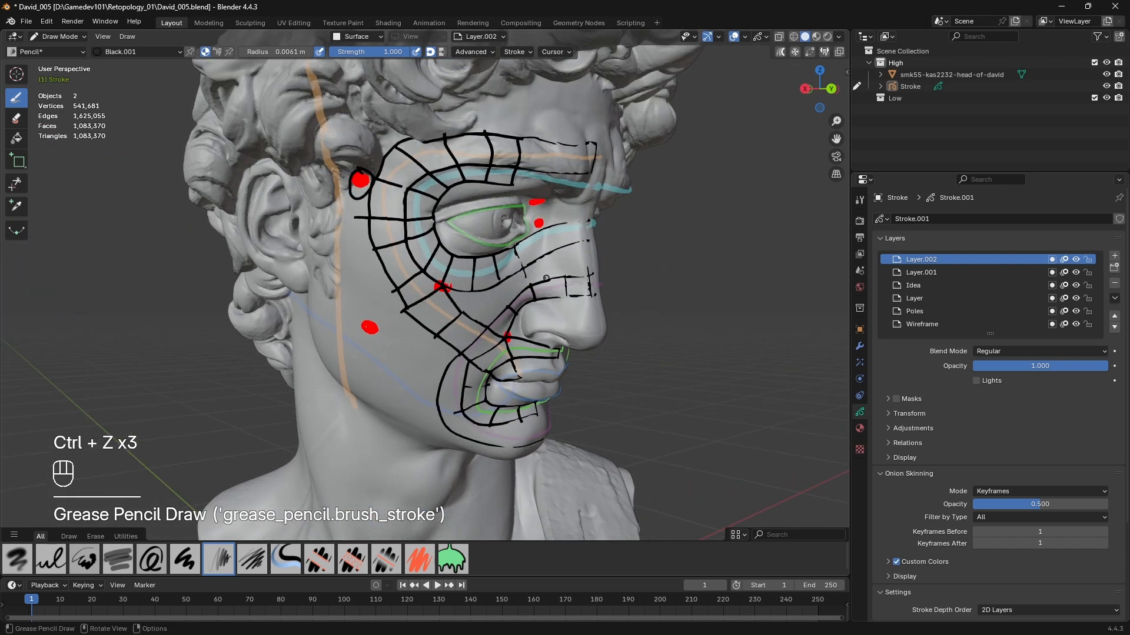
{"action": "middle_click_drag", "start_coordinate": [559, 254], "coordinate": [519, 251]}
{"action": "middle_click_drag", "start_coordinate": [572, 98], "coordinate": [553, 106]}
{"action": "scroll", "coordinate": [414, 234], "scroll_direction": "down", "scroll_amount": 3}
{"action": "middle_click_drag", "start_coordinate": [446, 150], "coordinate": [461, 141], "text": "shift"}
{"action": "middle_click_drag", "start_coordinate": [665, 296], "coordinate": [652, 305]}
{"action": "scroll", "coordinate": [649, 306], "scroll_direction": "up", "scroll_amount": 3}
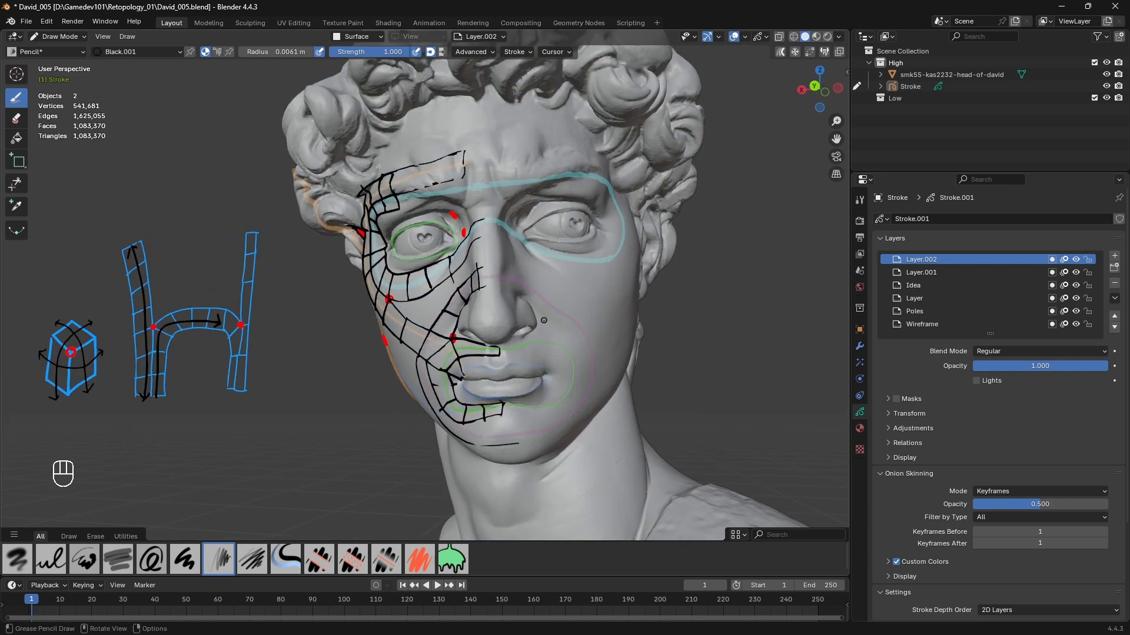